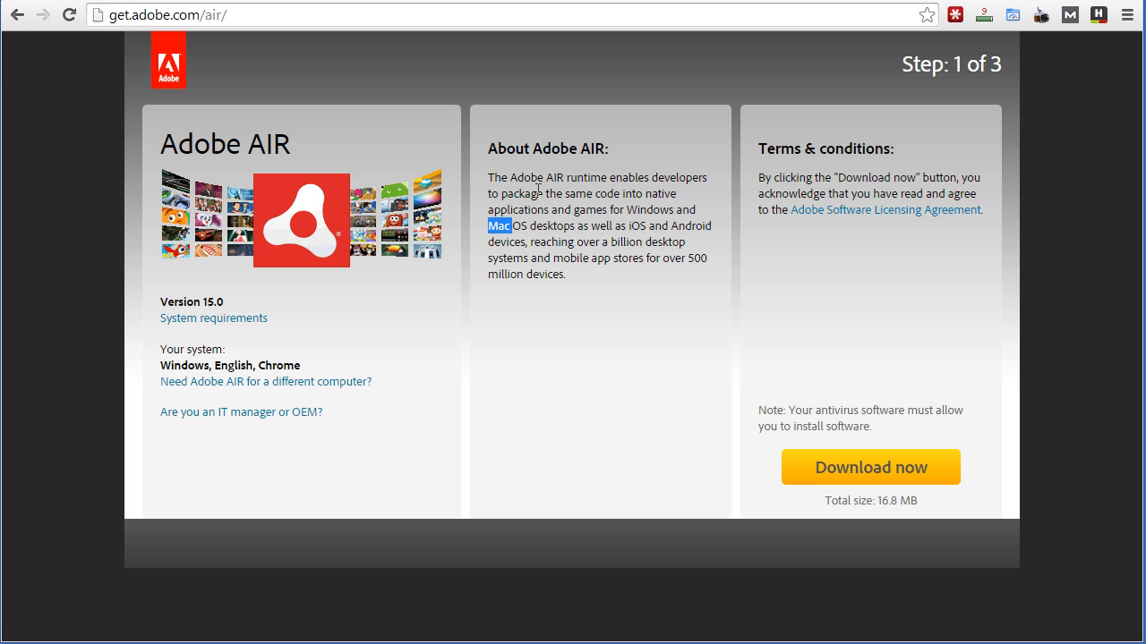
{"action": "left_click", "coordinate": [575, 210]}
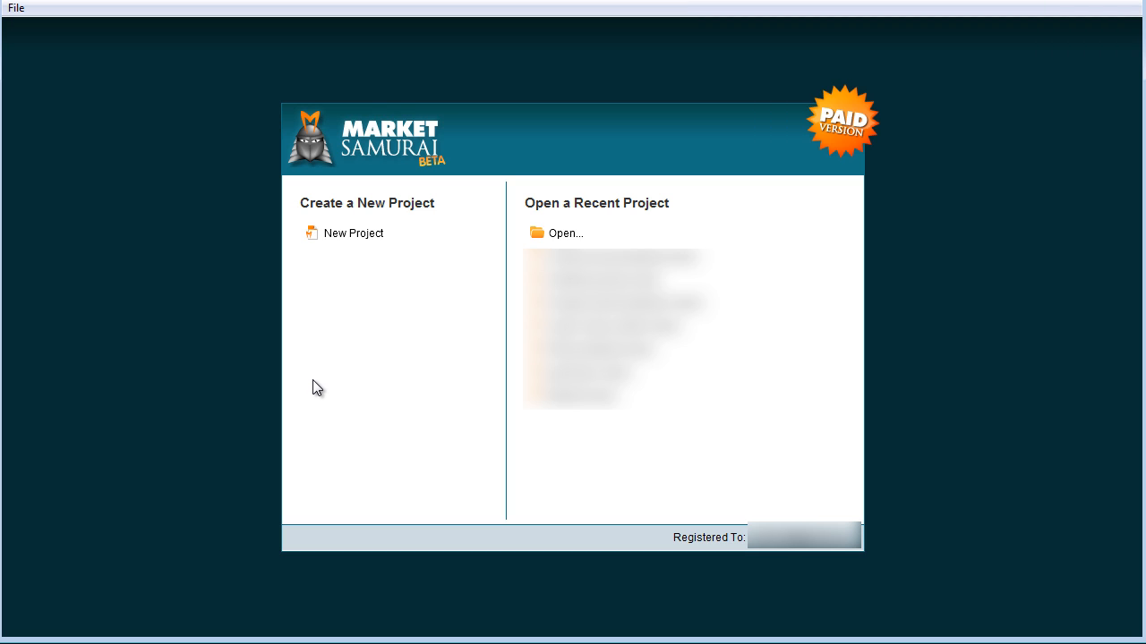
- Start a new project with the keyword "Market Samurai Tutorial", language English and region All Countries and Territories
{"action": "left_click", "coordinate": [353, 235]}
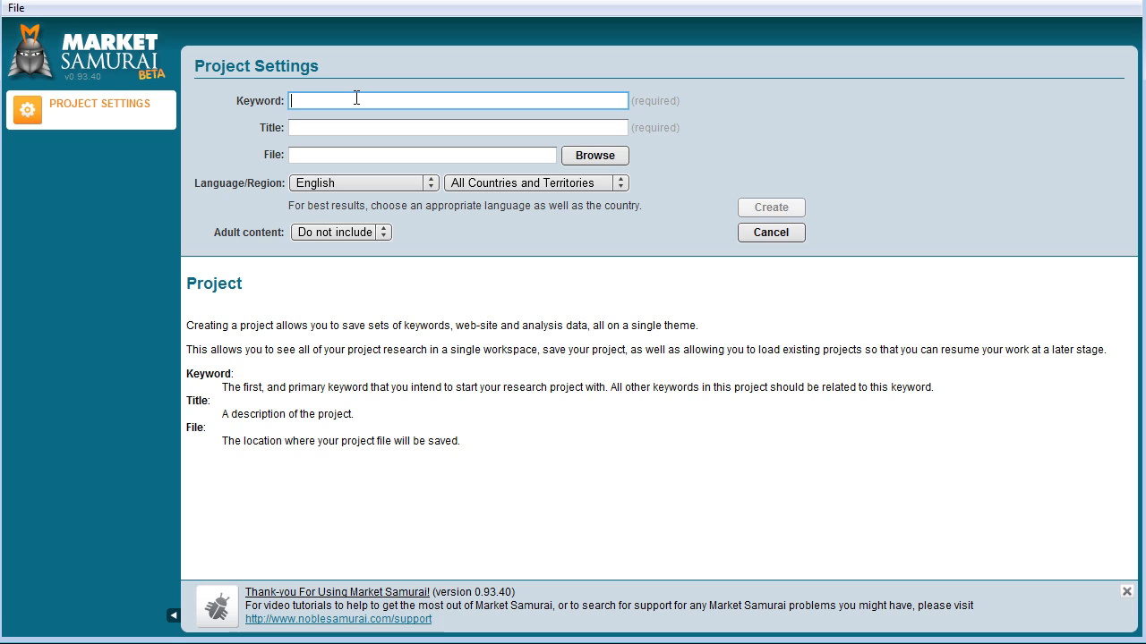
{"action": "type", "text": "Market Samurai Tutorial"}
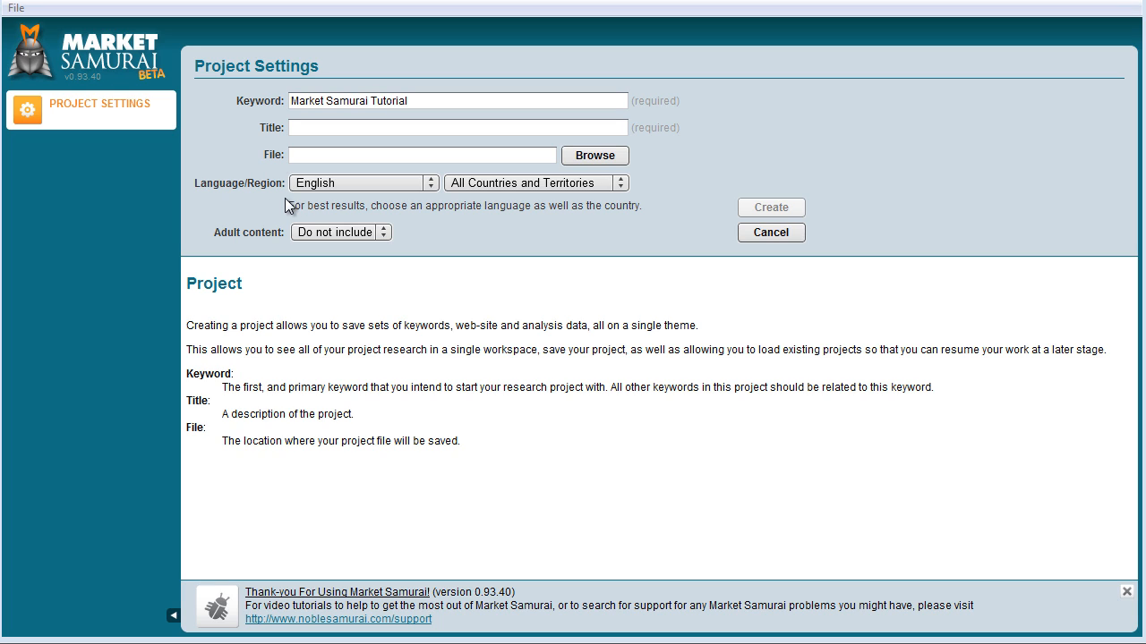
{"action": "left_click", "coordinate": [400, 183]}
{"action": "left_click", "coordinate": [401, 184]}
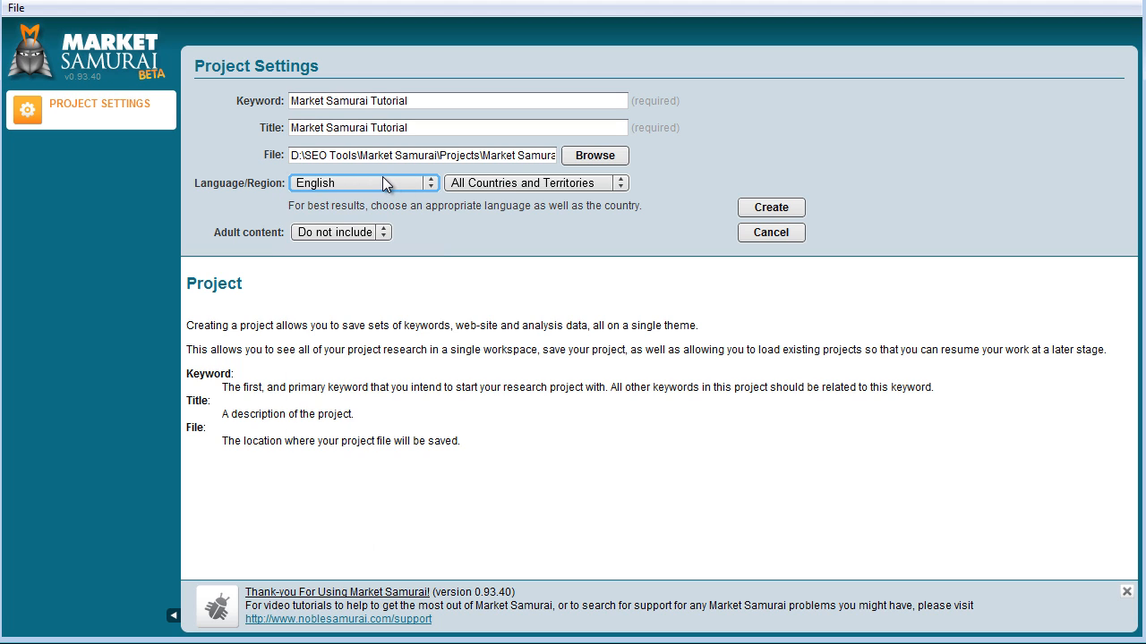
{"action": "left_click", "coordinate": [494, 184]}
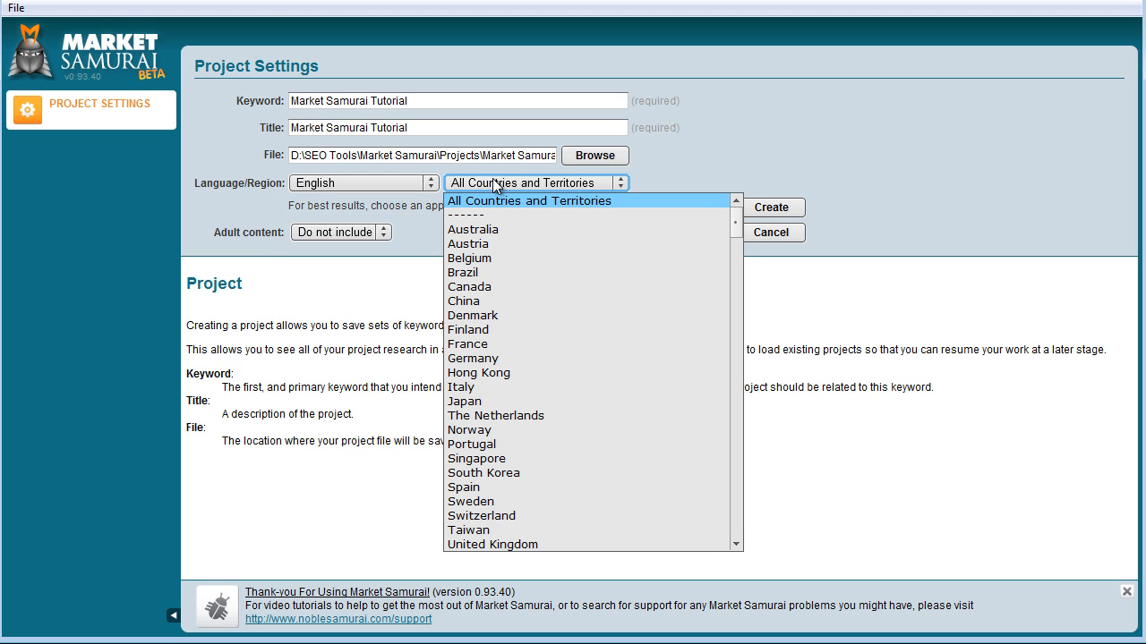
{"action": "left_click", "coordinate": [503, 200]}
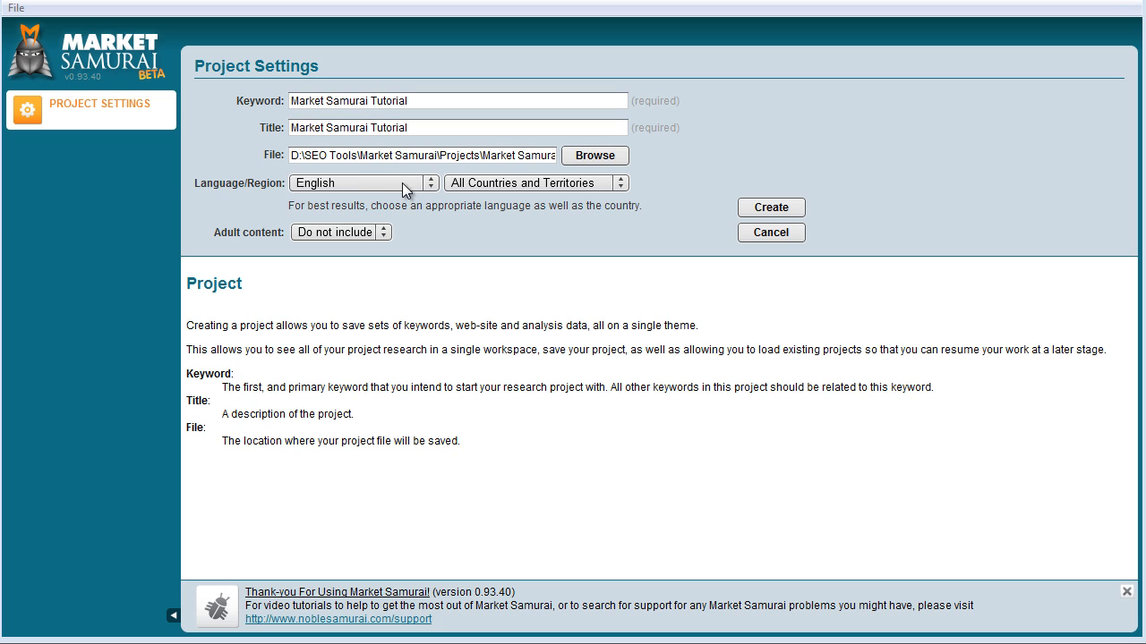
- Try United States as the project's region and return it to All Countries and Territories
{"action": "left_click", "coordinate": [582, 184]}
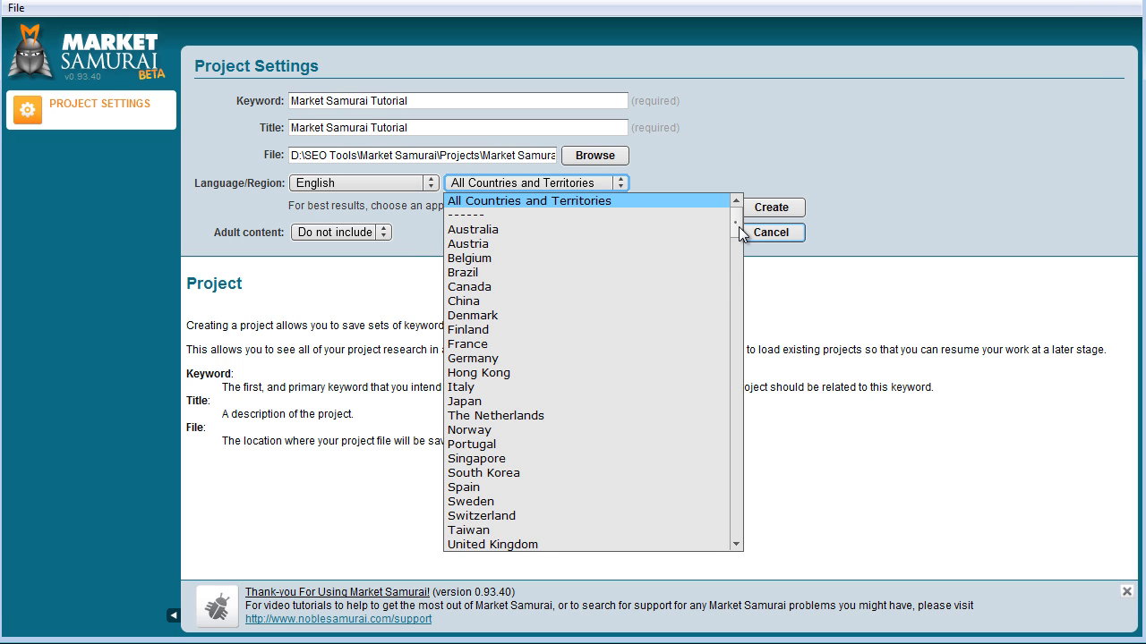
{"action": "mouse_move", "coordinate": [738, 226]}
{"action": "left_mouse_down"}
{"action": "mouse_move", "coordinate": [708, 422]}
{"action": "mouse_move", "coordinate": [708, 514]}
{"action": "mouse_move", "coordinate": [730, 221]}
{"action": "mouse_move", "coordinate": [735, 240]}
{"action": "left_mouse_up"}
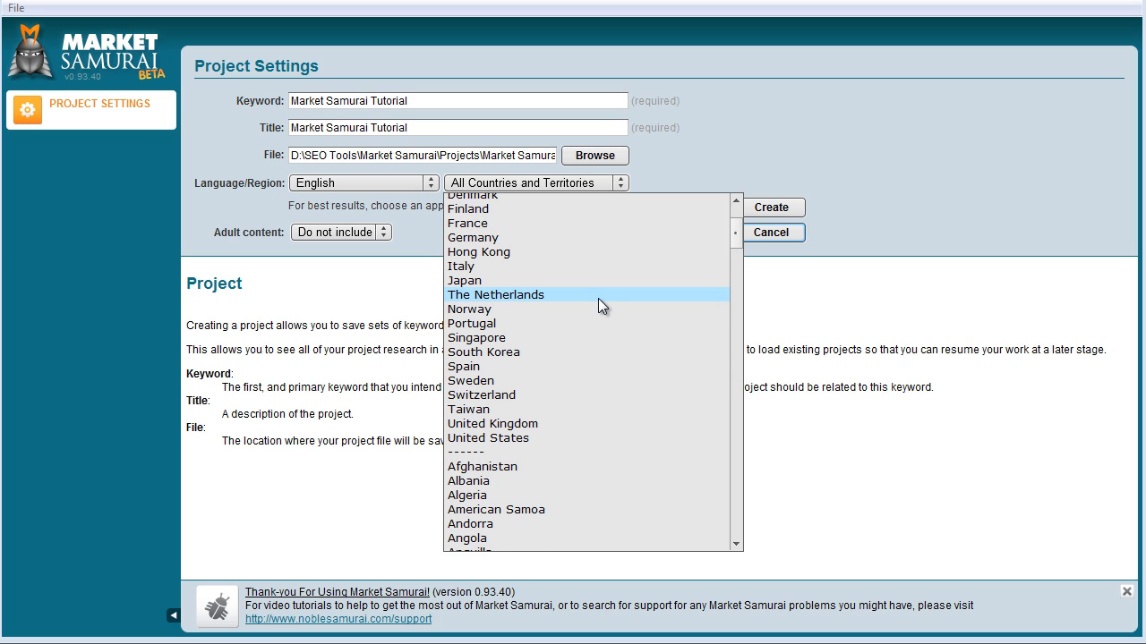
{"action": "left_click", "coordinate": [544, 438]}
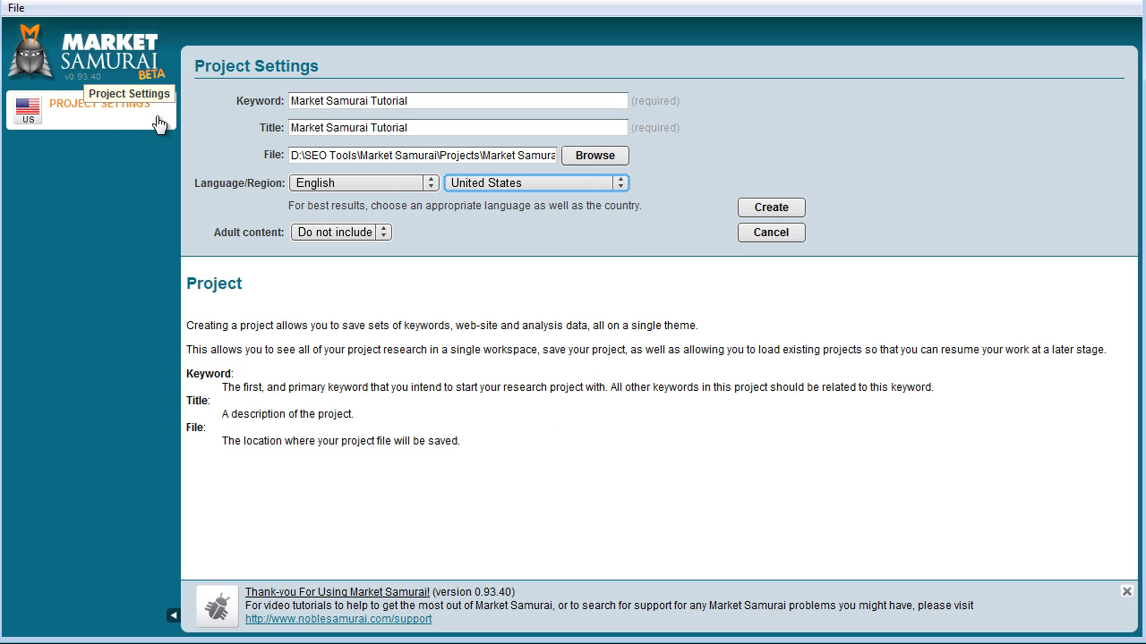
{"action": "left_click", "coordinate": [486, 186]}
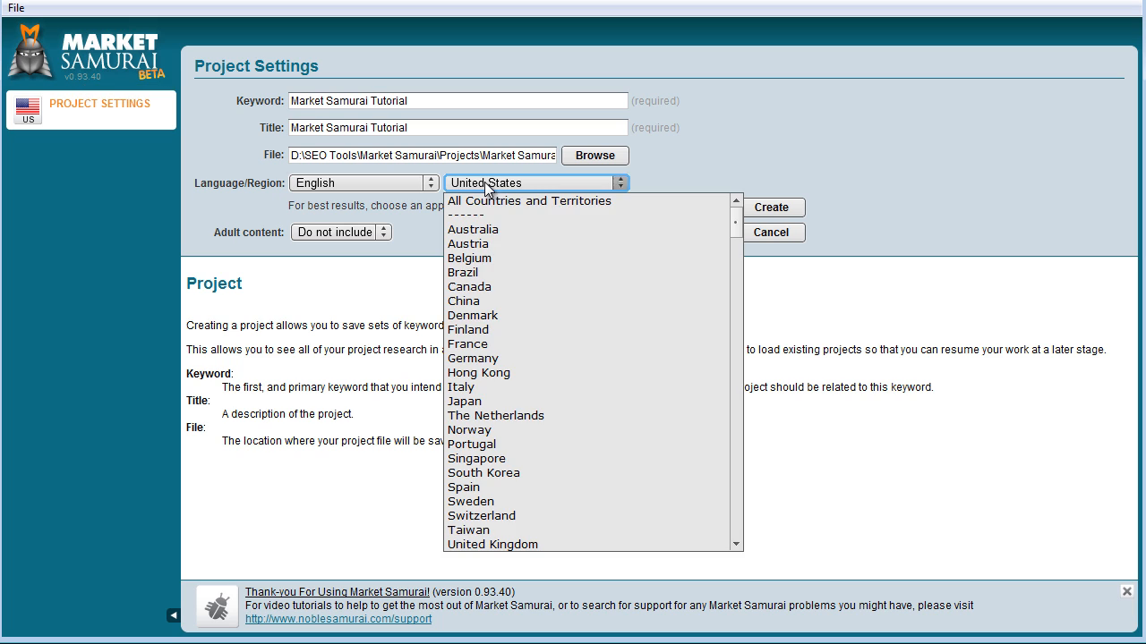
{"action": "left_click", "coordinate": [659, 202]}
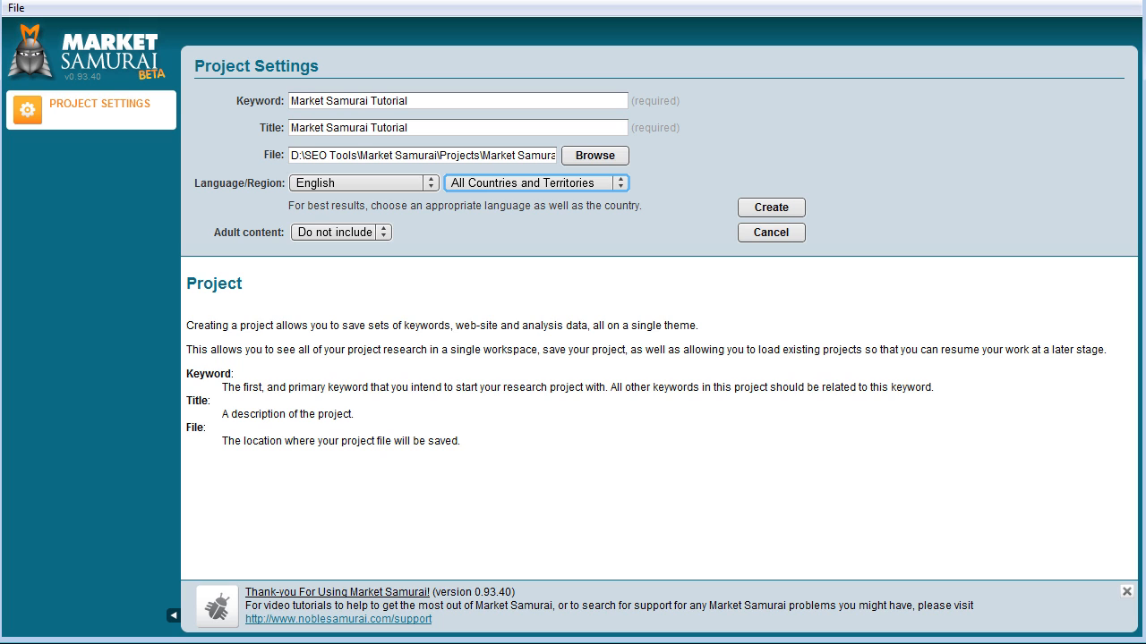
- Create the project and open its Keyword Research module
{"action": "left_click", "coordinate": [780, 208]}
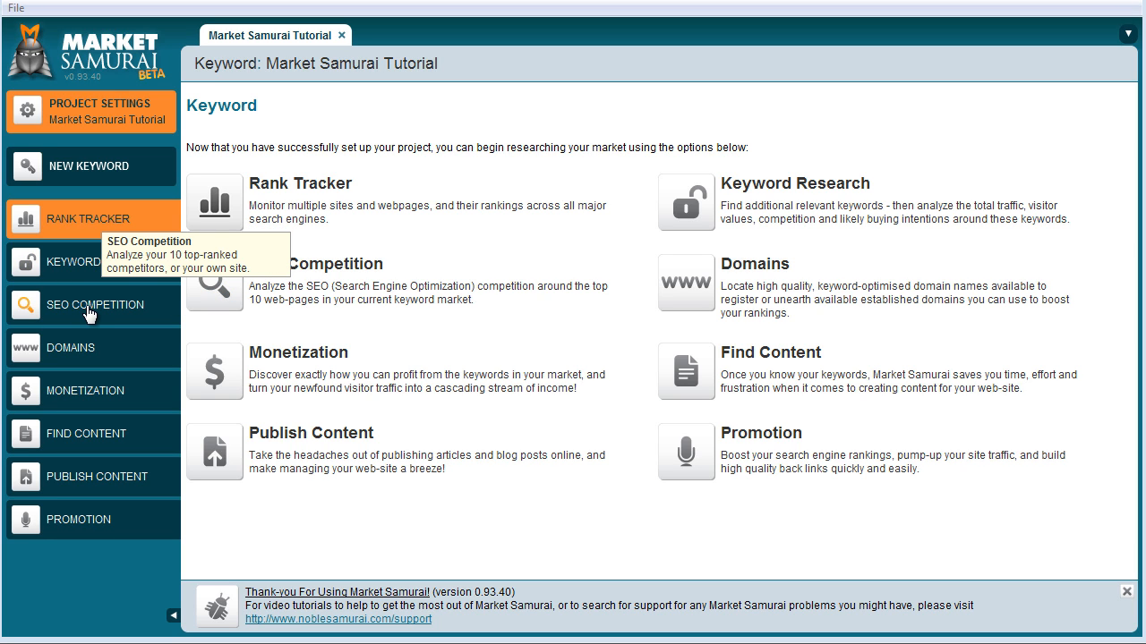
{"action": "left_click", "coordinate": [76, 228]}
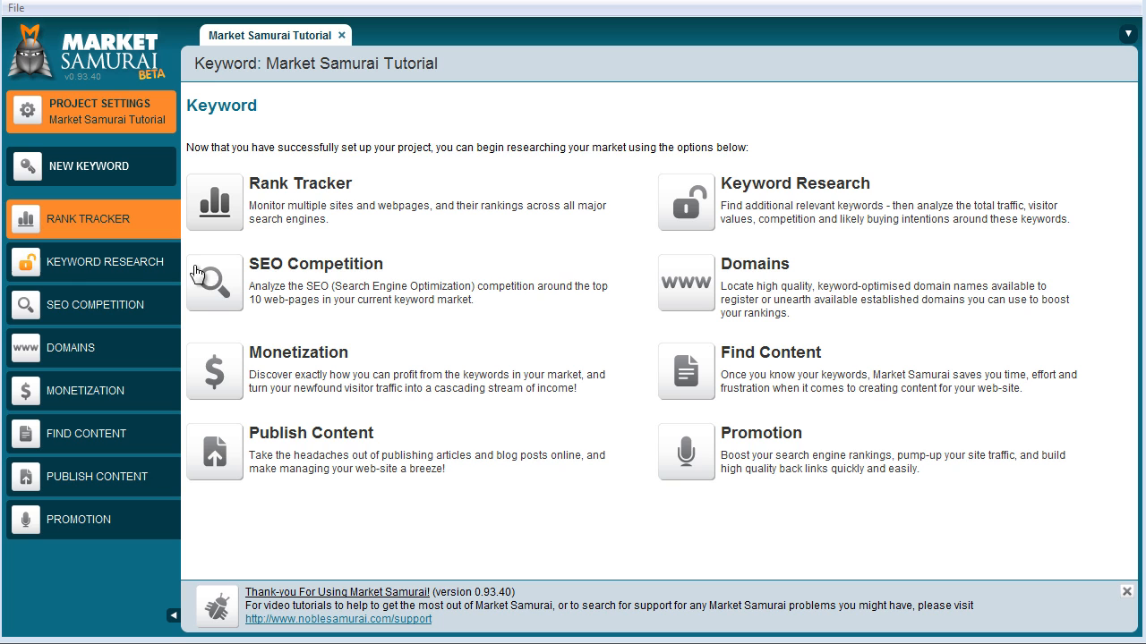
{"action": "left_click", "coordinate": [132, 265]}
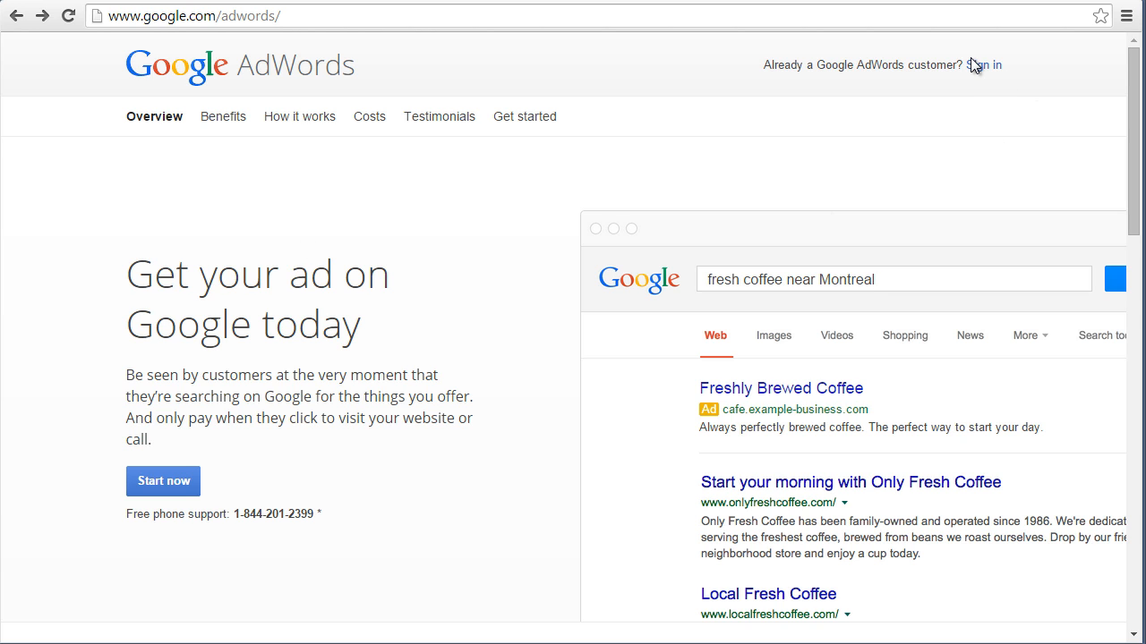
- Switch to the browser and check how to sign in to or start a Google AdWords account
{"action": "left_click", "coordinate": [975, 65]}
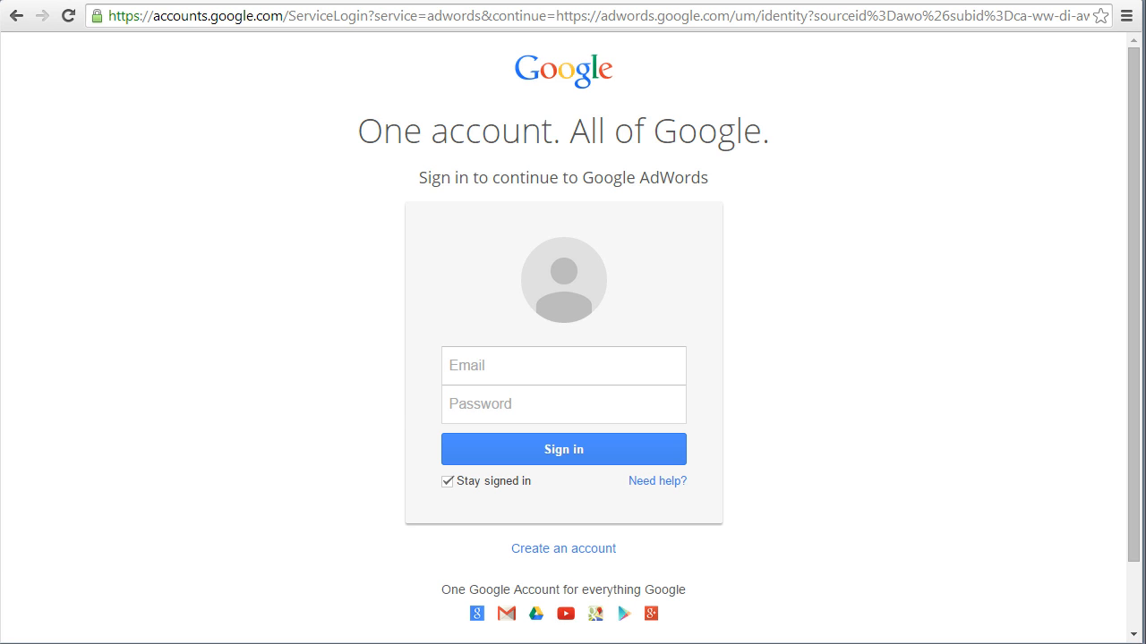
{"action": "left_click", "coordinate": [19, 18]}
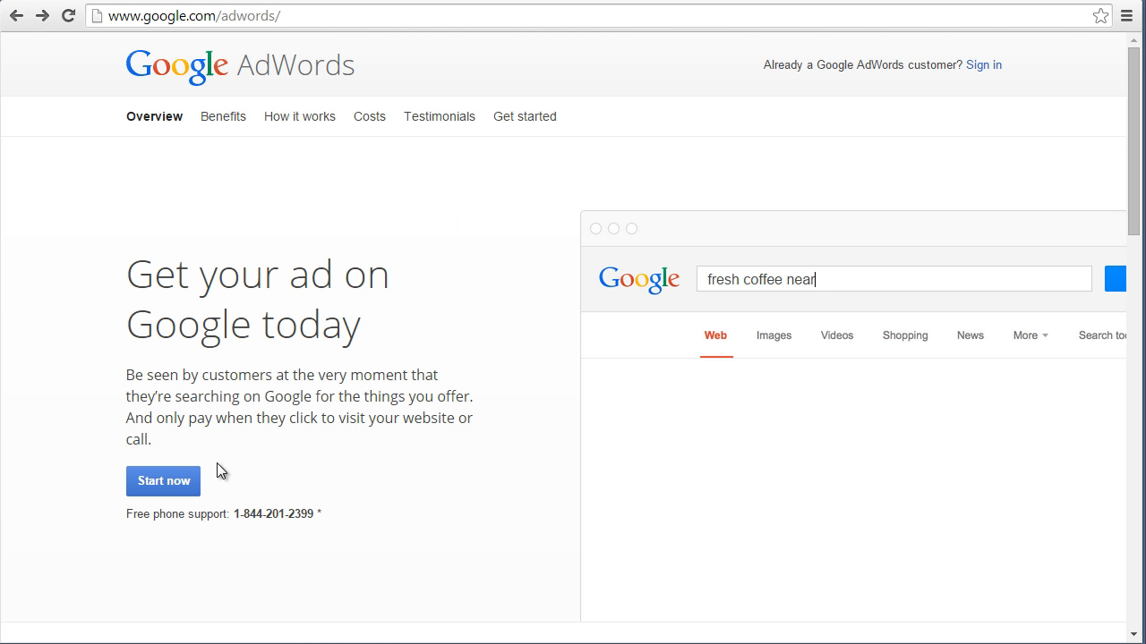
{"action": "left_click", "coordinate": [167, 481]}
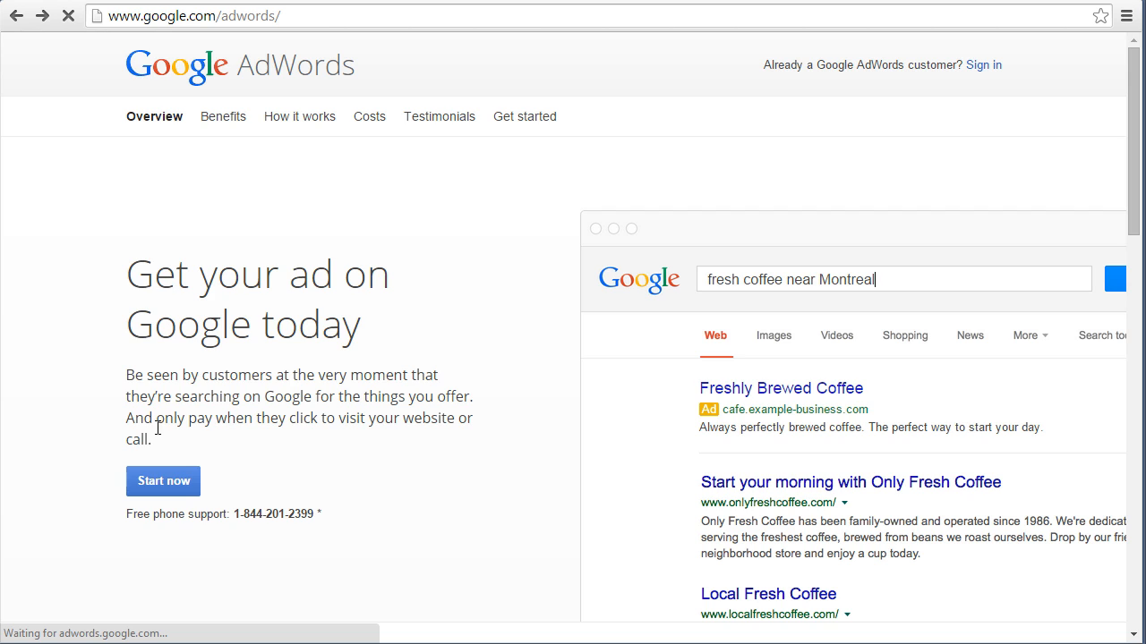
{"action": "key", "text": "alt+Left"}
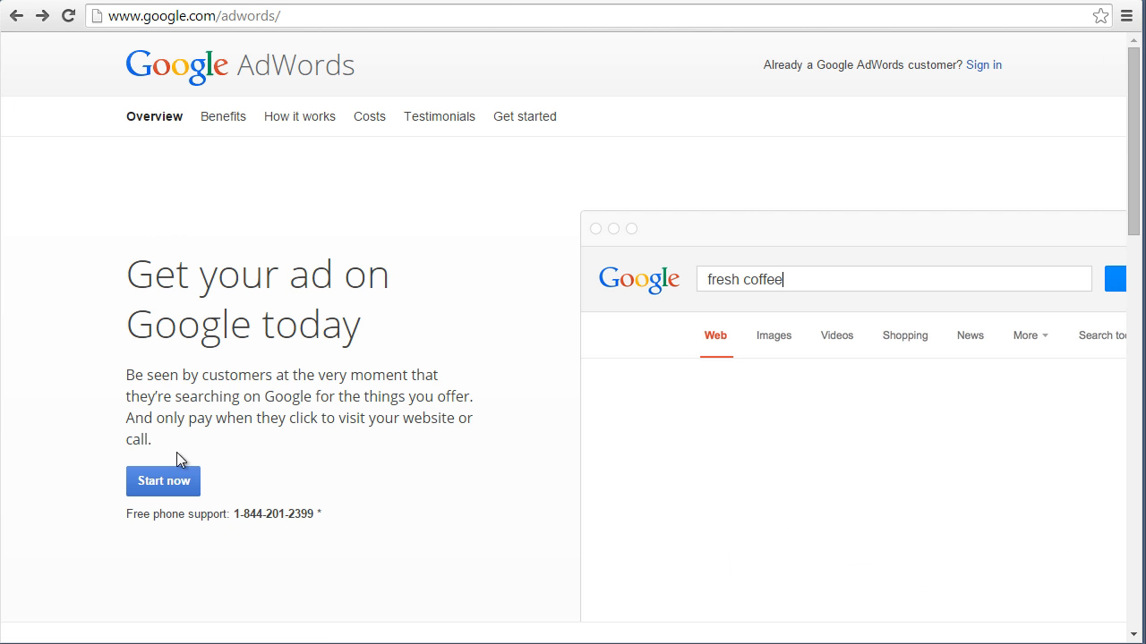
{"action": "key", "text": "alt+Right"}
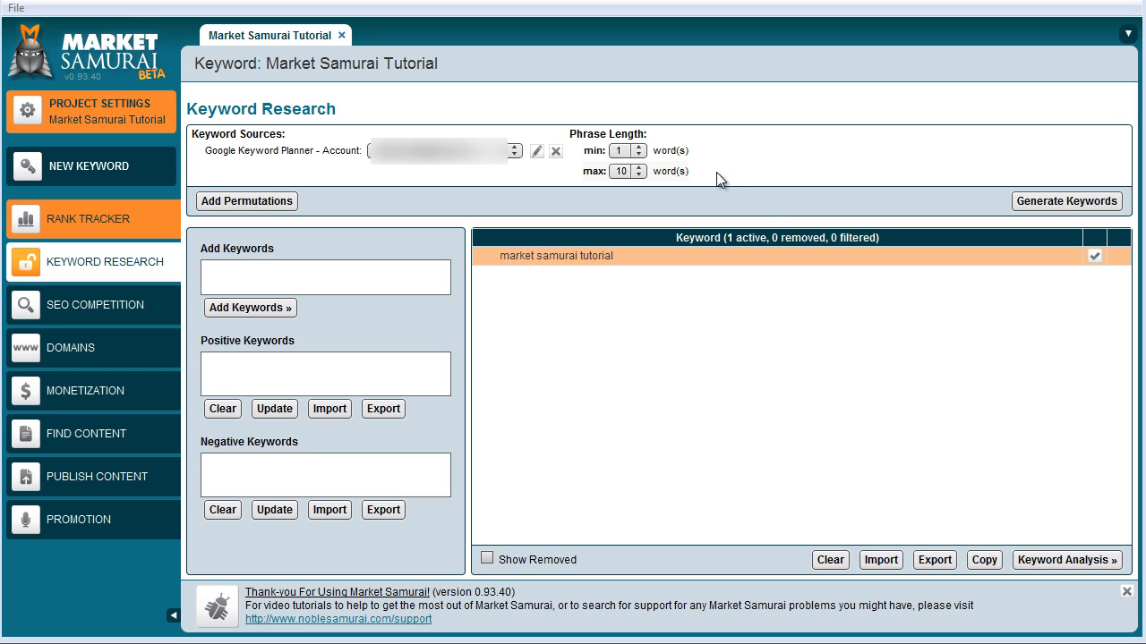
- Generate keywords for "market samurai tutorial" with a phrase length of 2 to 8 words
{"action": "left_click", "coordinate": [637, 150]}
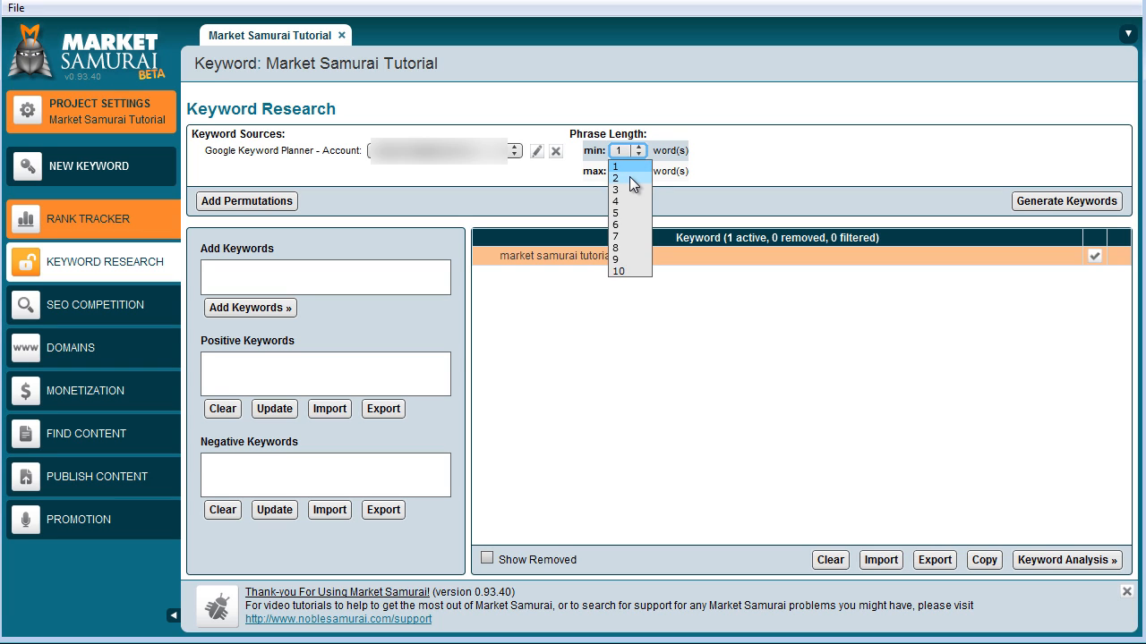
{"action": "left_click", "coordinate": [629, 176]}
{"action": "left_click", "coordinate": [636, 170]}
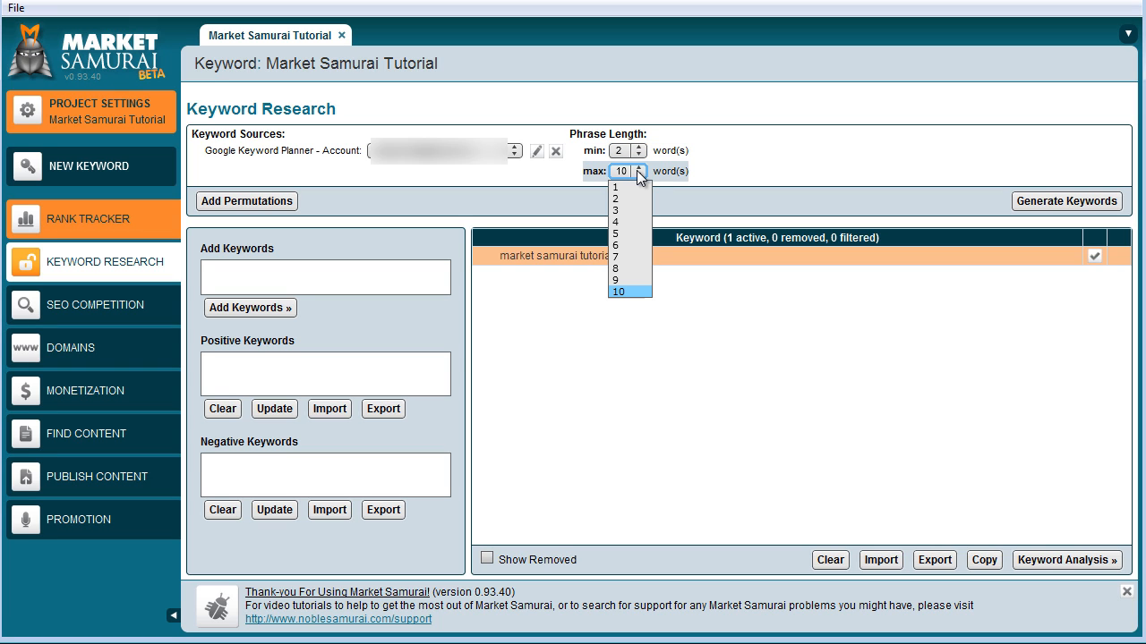
{"action": "left_click", "coordinate": [628, 268]}
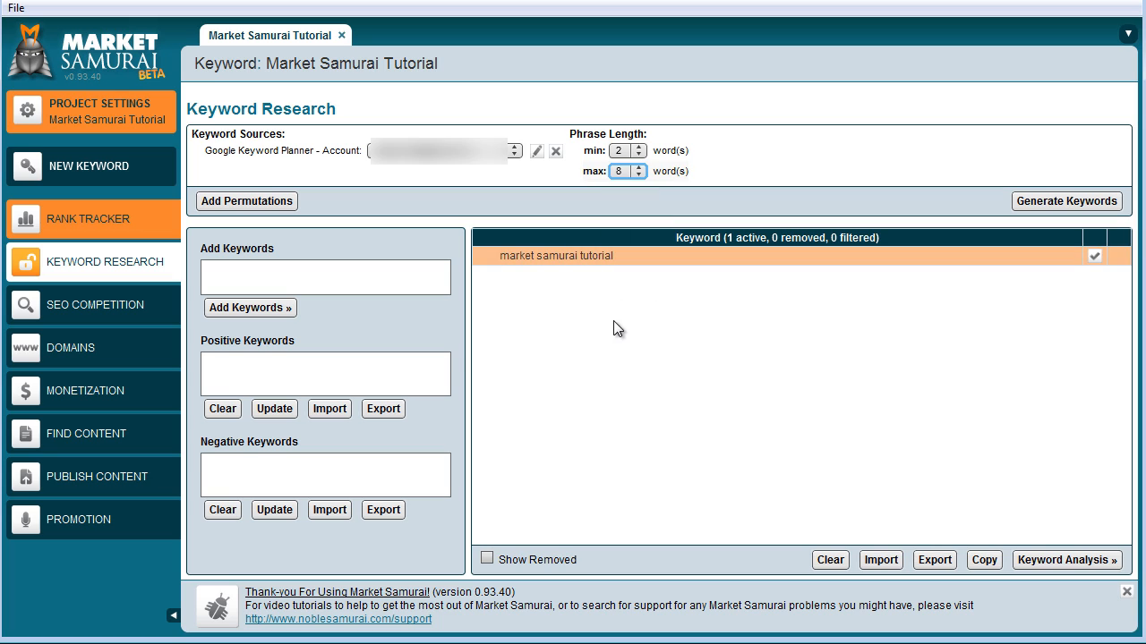
{"action": "left_click", "coordinate": [613, 321]}
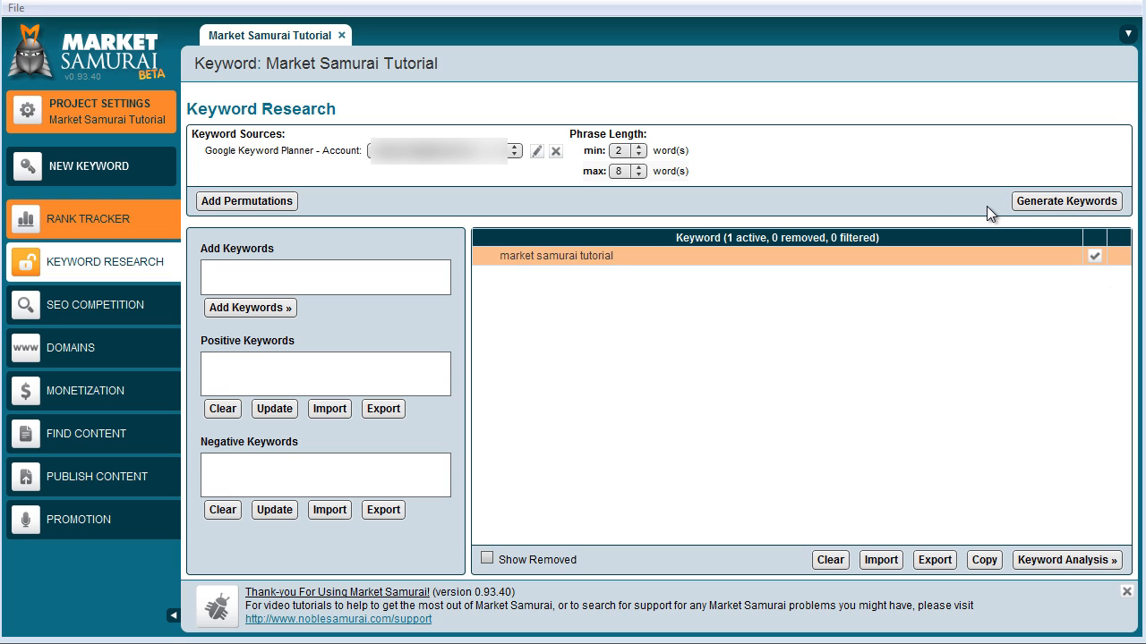
{"action": "left_click", "coordinate": [1041, 199]}
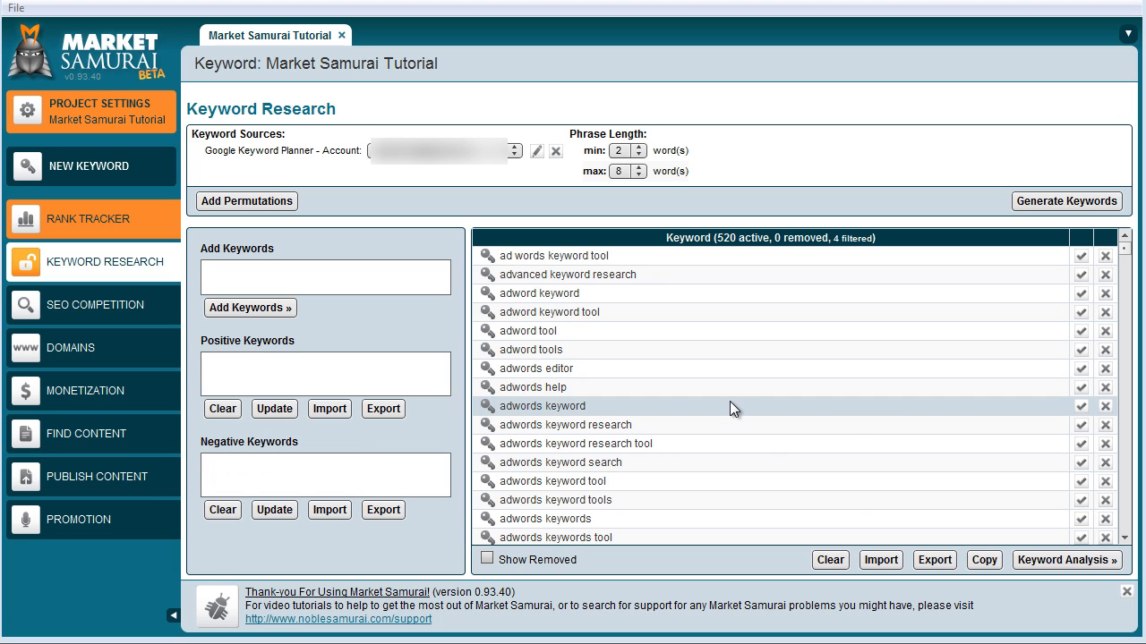
- Look through the list of generated keywords for relevant and irrelevant terms
{"action": "scroll", "coordinate": [1110, 326], "scroll_direction": "down", "scroll_amount": 10}
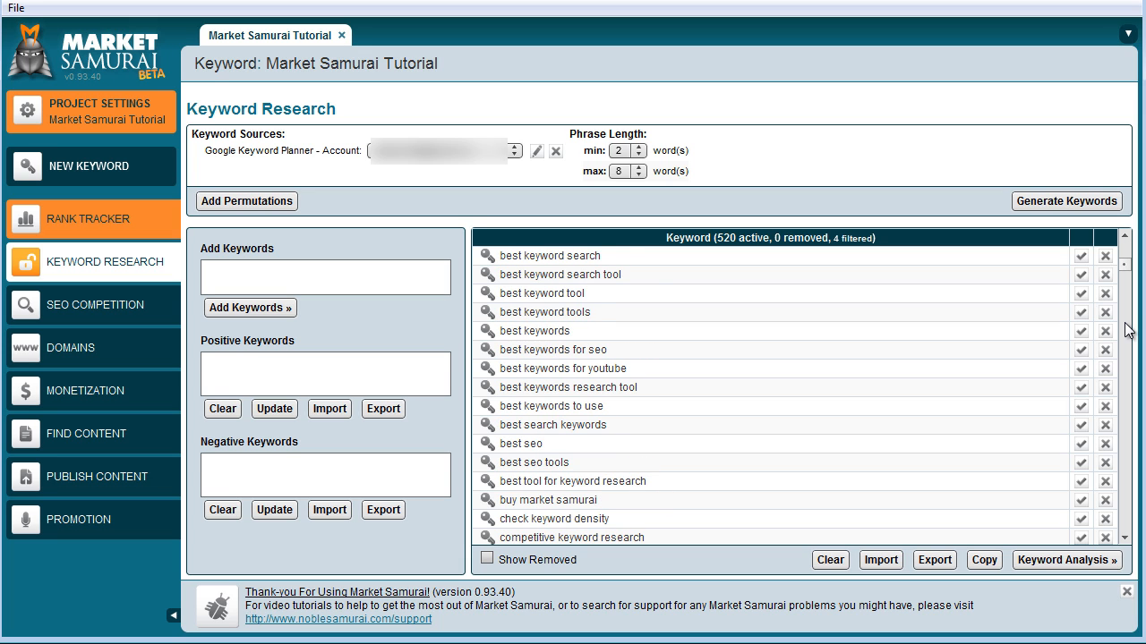
{"action": "left_click", "coordinate": [1125, 237]}
{"action": "left_click", "coordinate": [1124, 237]}
{"action": "left_click", "coordinate": [1125, 238]}
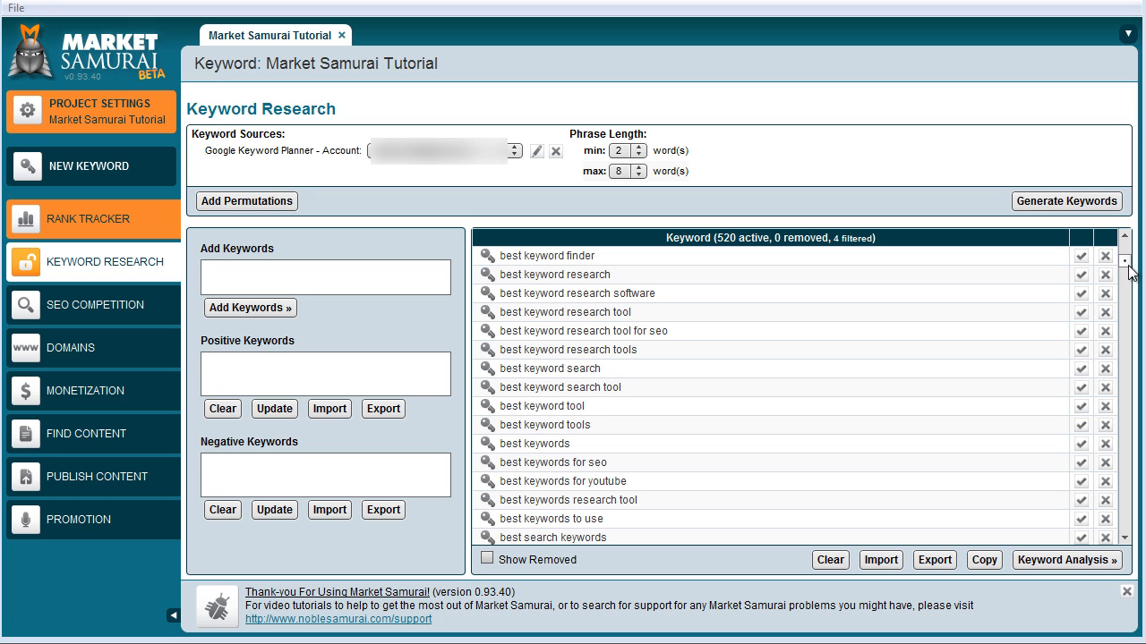
{"action": "left_click_drag", "start_coordinate": [1129, 263], "coordinate": [1135, 253]}
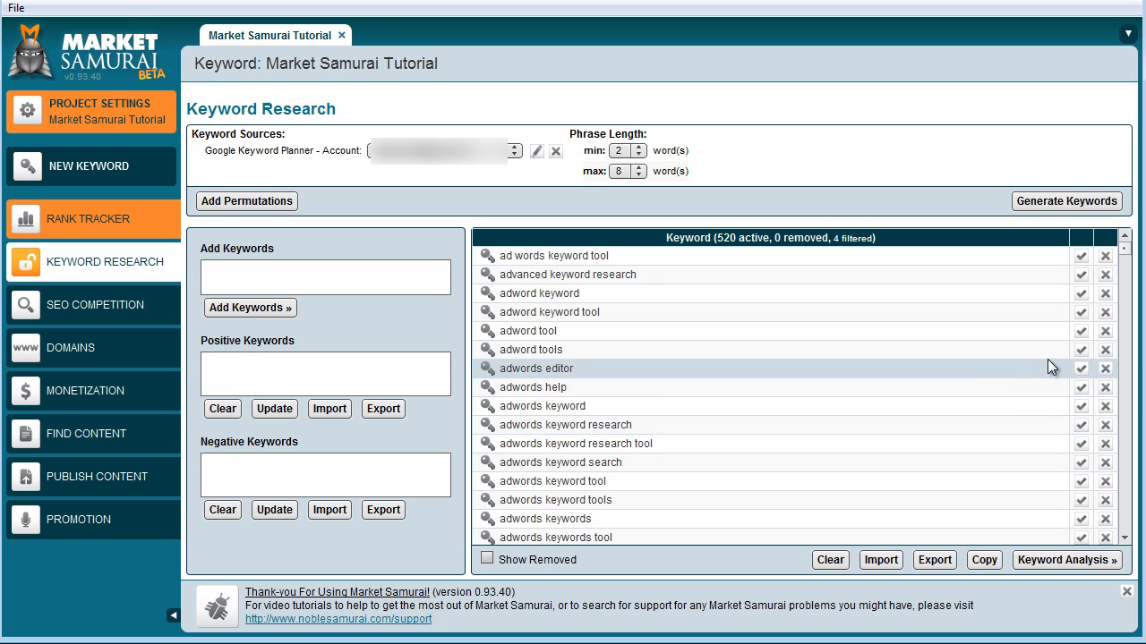
{"action": "left_click", "coordinate": [1130, 383]}
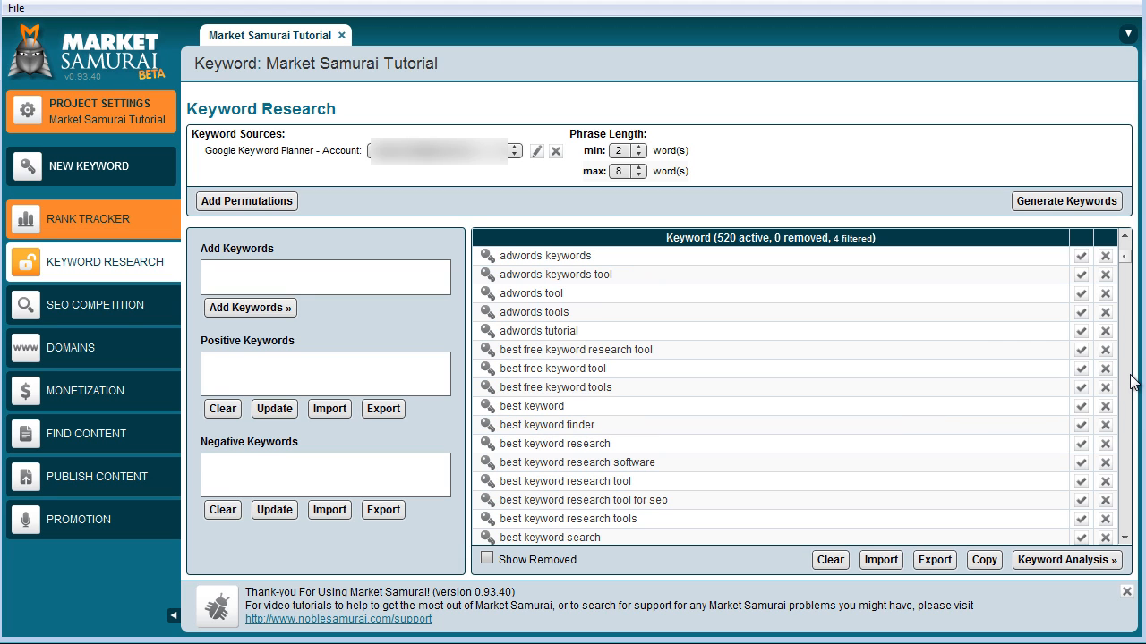
{"action": "left_click", "coordinate": [1129, 383]}
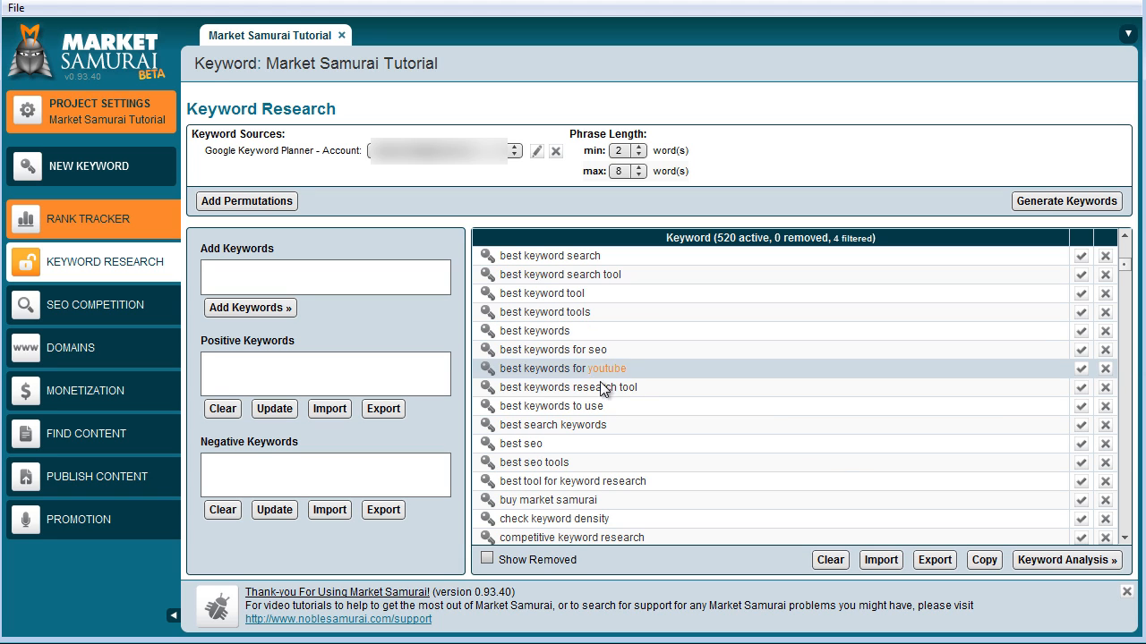
{"action": "left_click", "coordinate": [303, 368]}
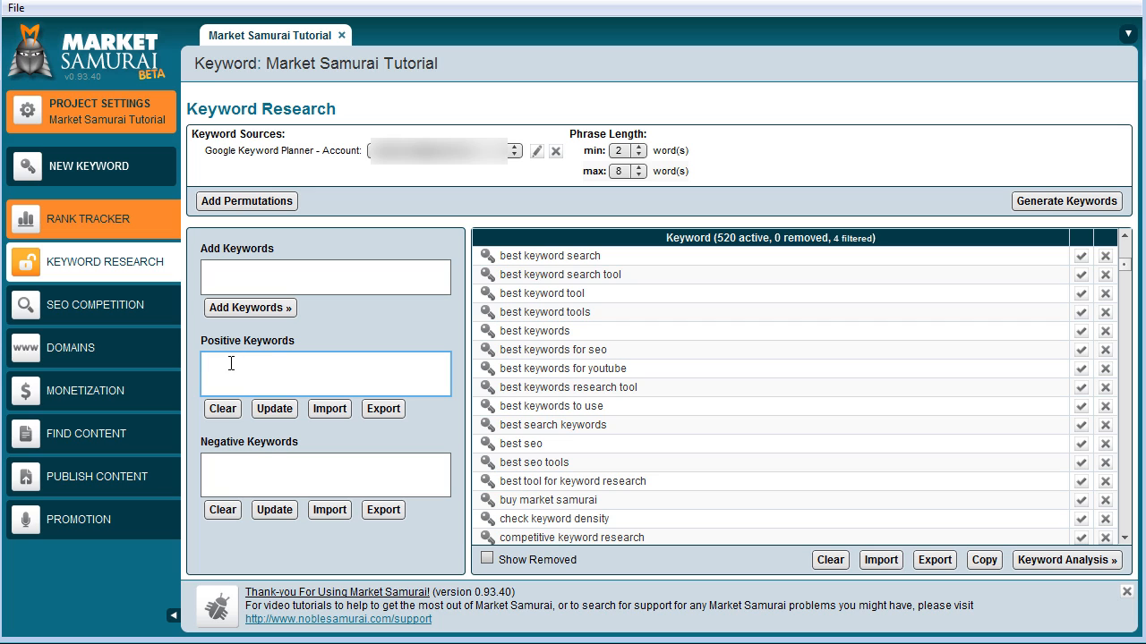
{"action": "left_click", "coordinate": [240, 462]}
{"action": "left_click", "coordinate": [305, 275]}
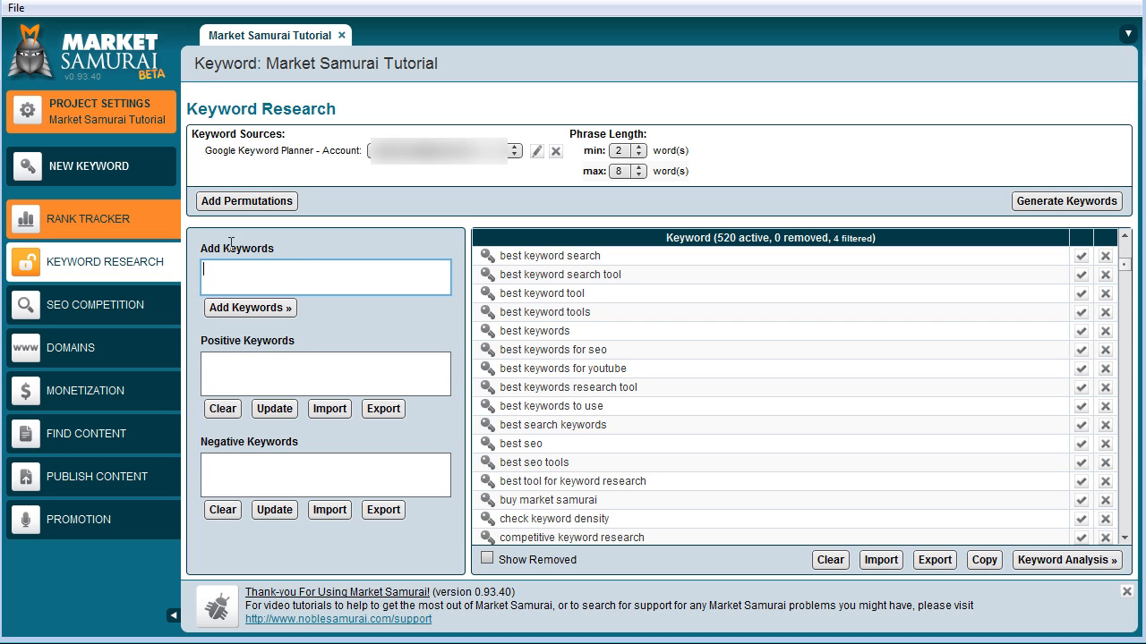
{"action": "left_click_drag", "start_coordinate": [206, 248], "coordinate": [260, 248]}
{"action": "left_click", "coordinate": [266, 268]}
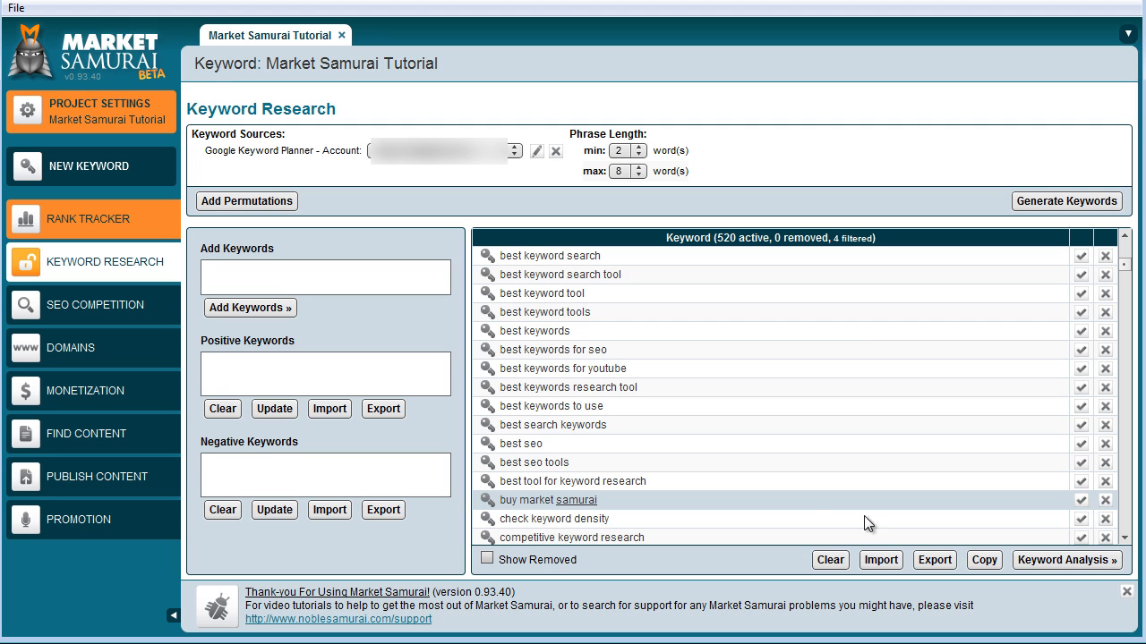
- Add "samurai" from the "buy market samurai" result as a positive keyword and review the filtered keyword list
{"action": "left_click", "coordinate": [1080, 503]}
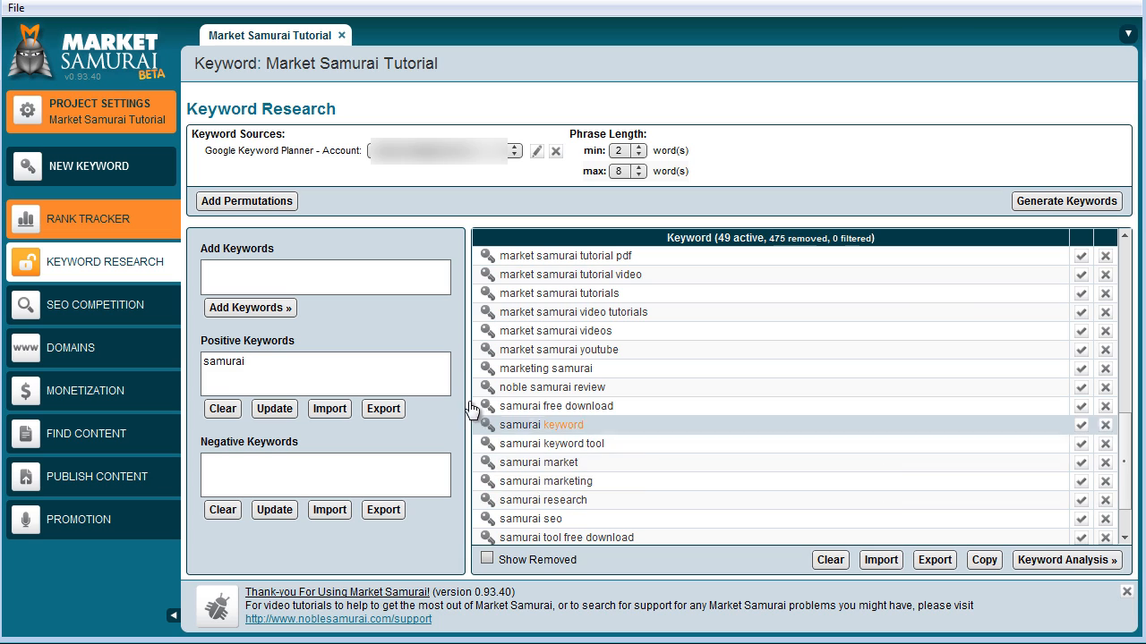
{"action": "left_click_drag", "start_coordinate": [279, 373], "coordinate": [191, 373]}
{"action": "left_click", "coordinate": [267, 375]}
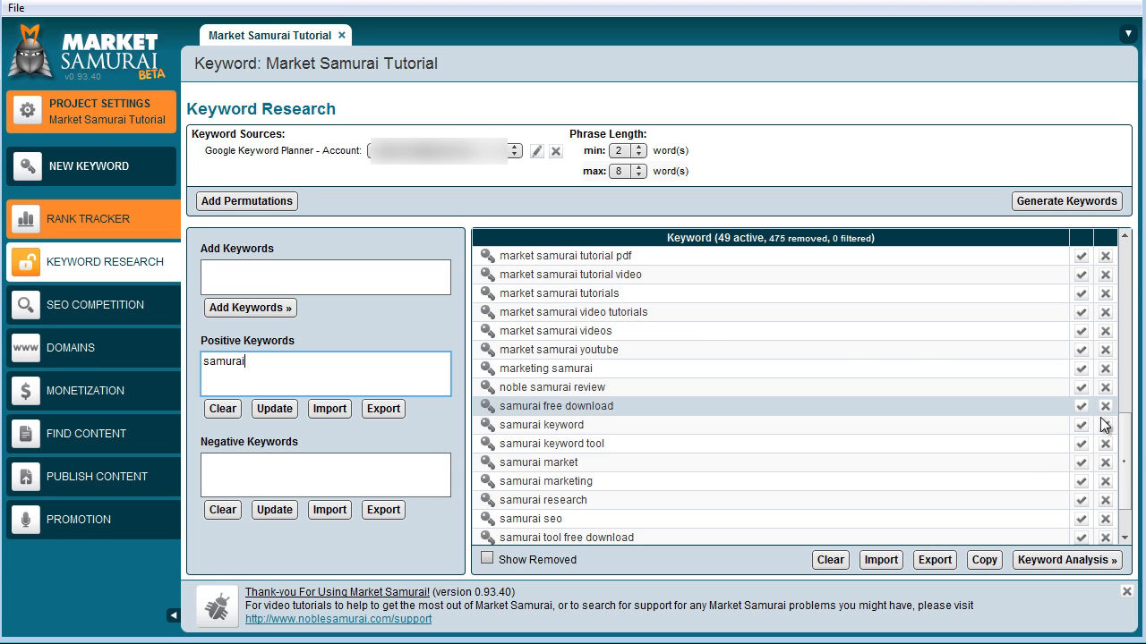
{"action": "left_click_drag", "start_coordinate": [1129, 457], "coordinate": [1092, 501]}
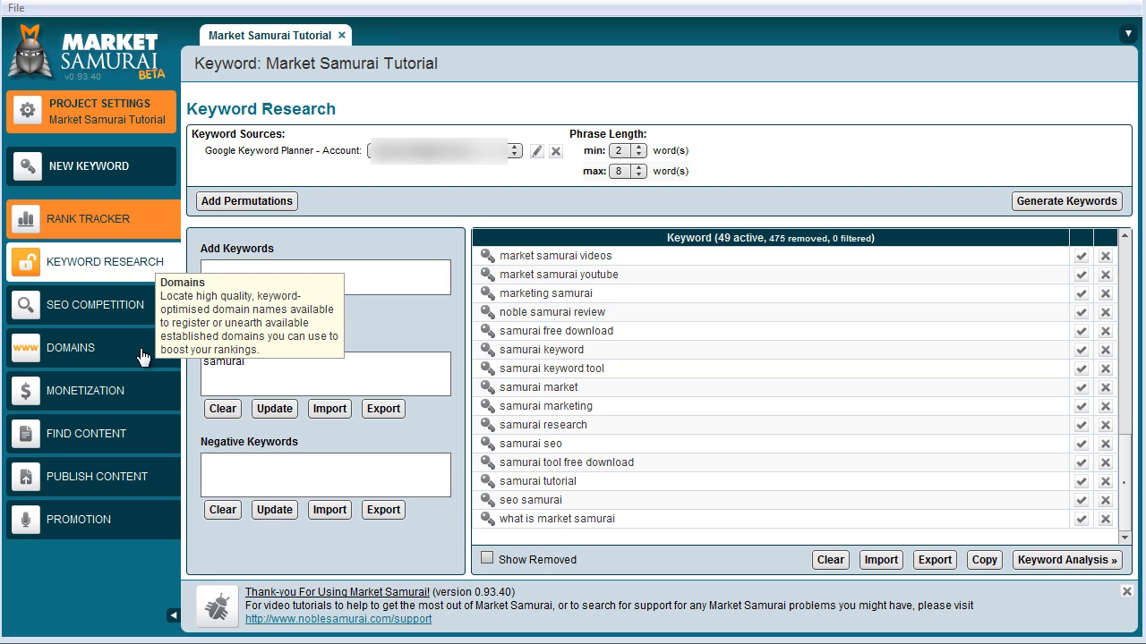
- Clear the positive keywords filter and look through the full list of generated keywords
{"action": "left_click_drag", "start_coordinate": [1125, 488], "coordinate": [1143, 300]}
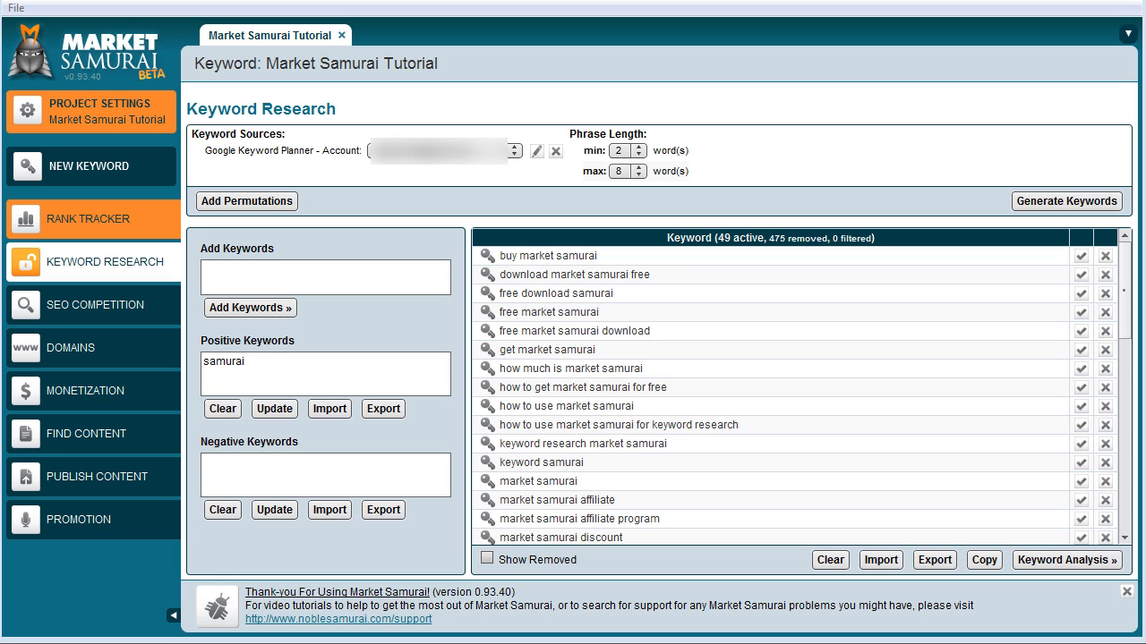
{"action": "left_click", "coordinate": [223, 409]}
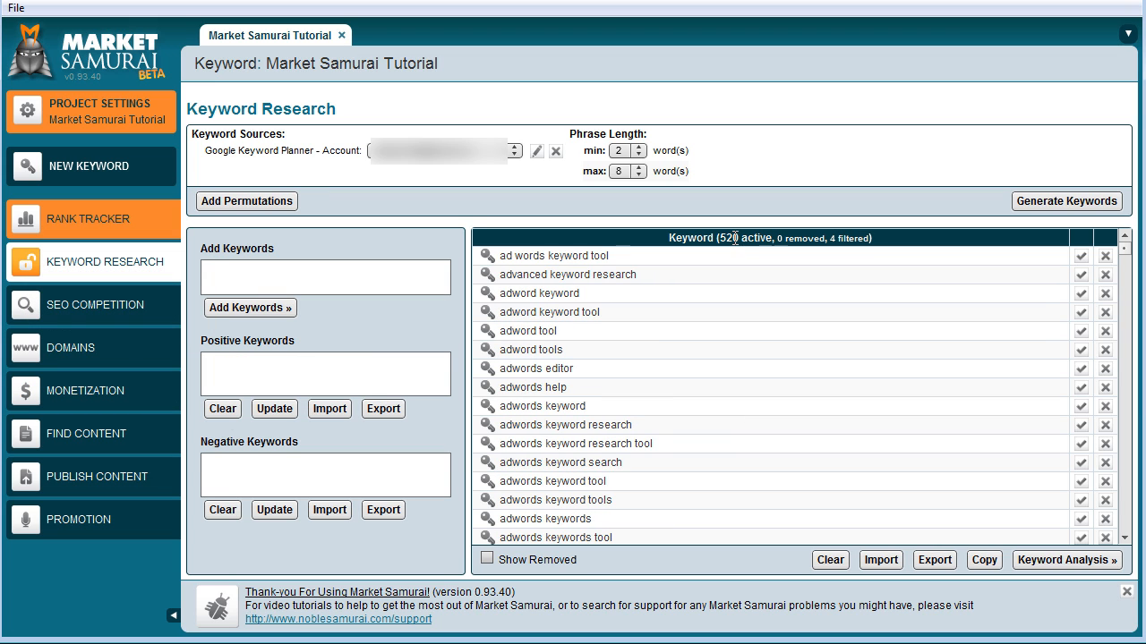
{"action": "left_click", "coordinate": [1125, 384]}
{"action": "left_click", "coordinate": [1125, 385]}
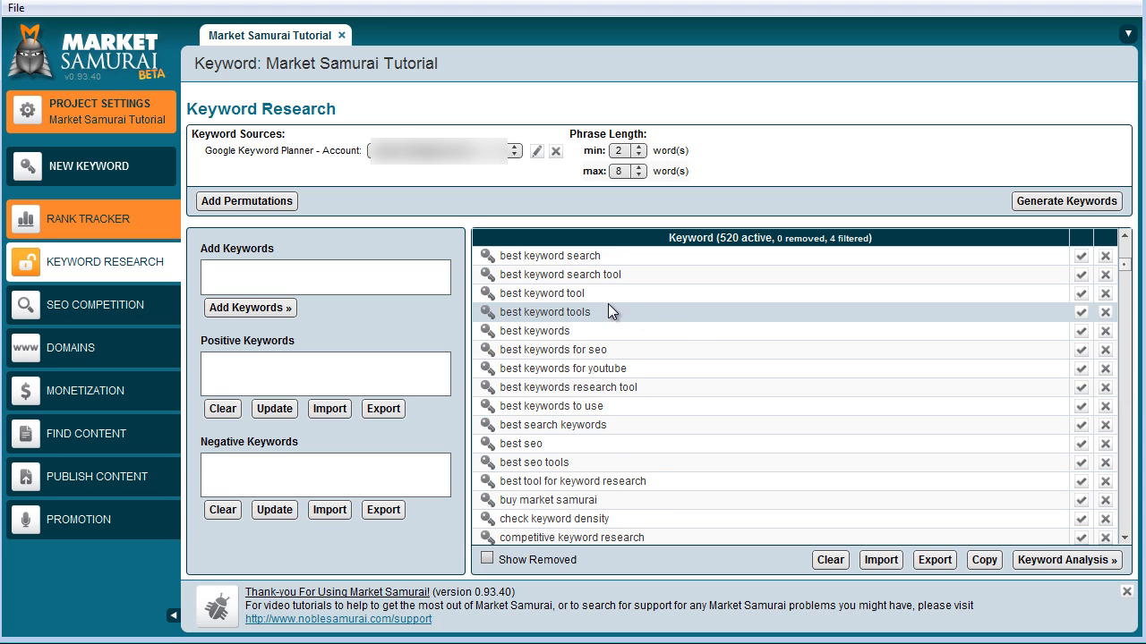
{"action": "left_click", "coordinate": [1125, 236]}
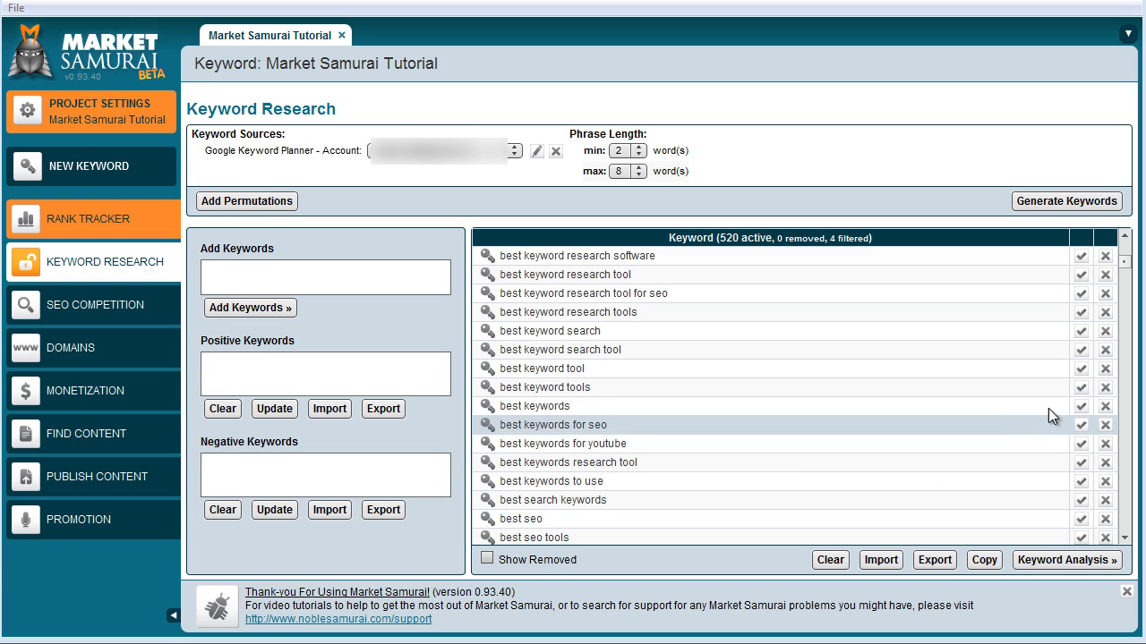
- Add "enter" from the "enter search keywords" result as a negative keyword
{"action": "left_click", "coordinate": [1122, 404]}
{"action": "left_click", "coordinate": [1122, 404]}
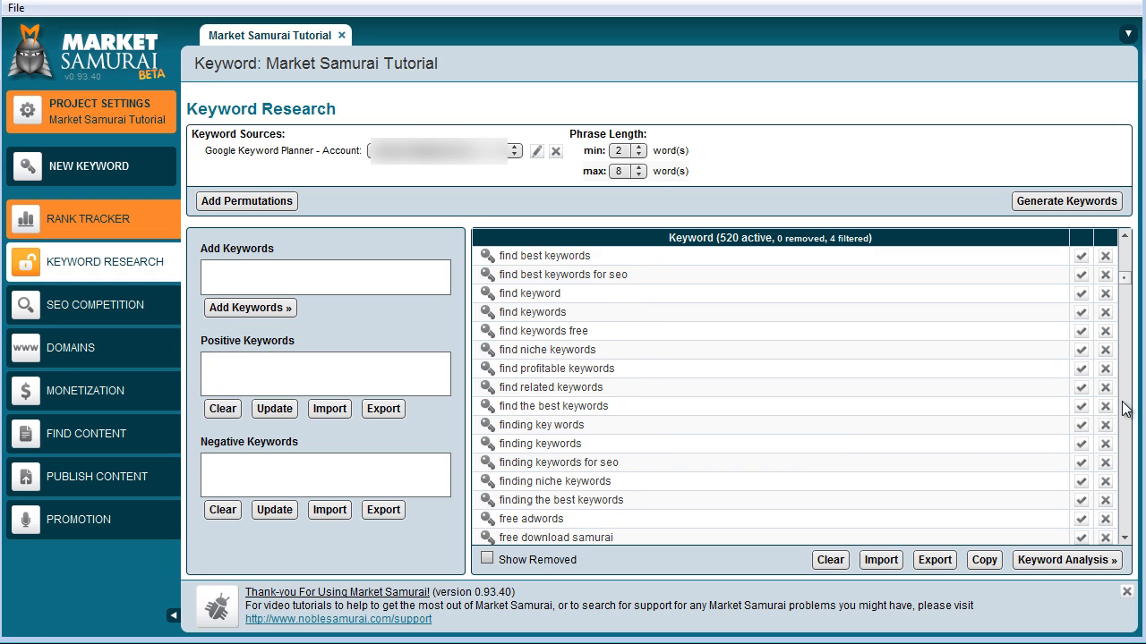
{"action": "left_click", "coordinate": [1121, 403]}
{"action": "left_click", "coordinate": [1125, 269]}
{"action": "left_click", "coordinate": [1125, 268]}
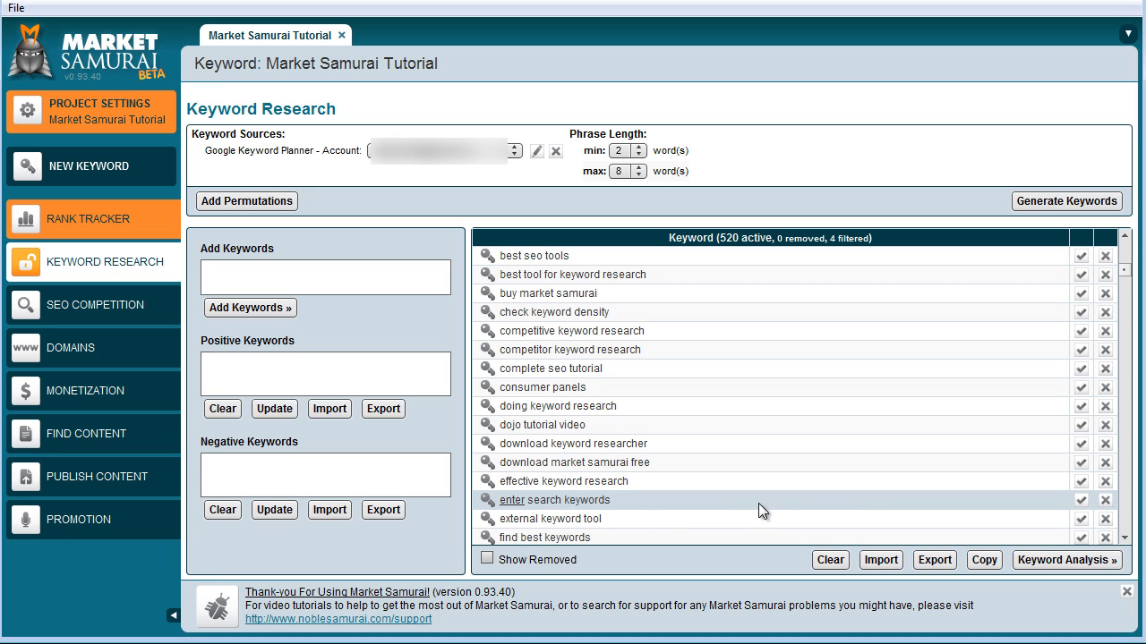
{"action": "left_click", "coordinate": [1105, 501]}
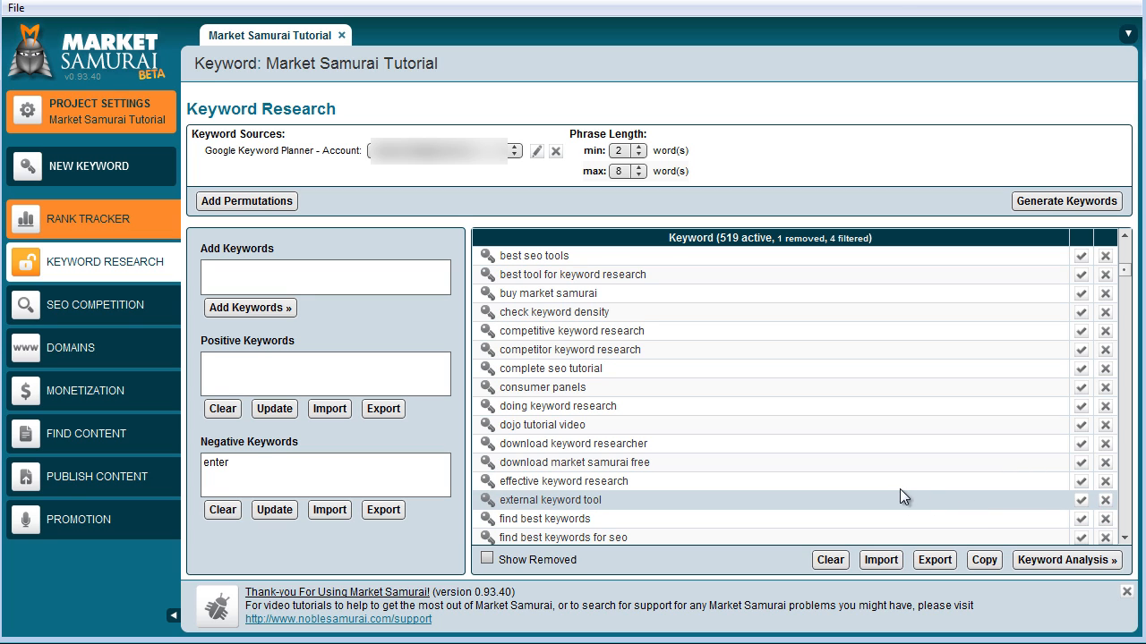
- Find the "internet keyword search" result and add "internet" from it as a negative keyword
{"action": "left_click", "coordinate": [1124, 516]}
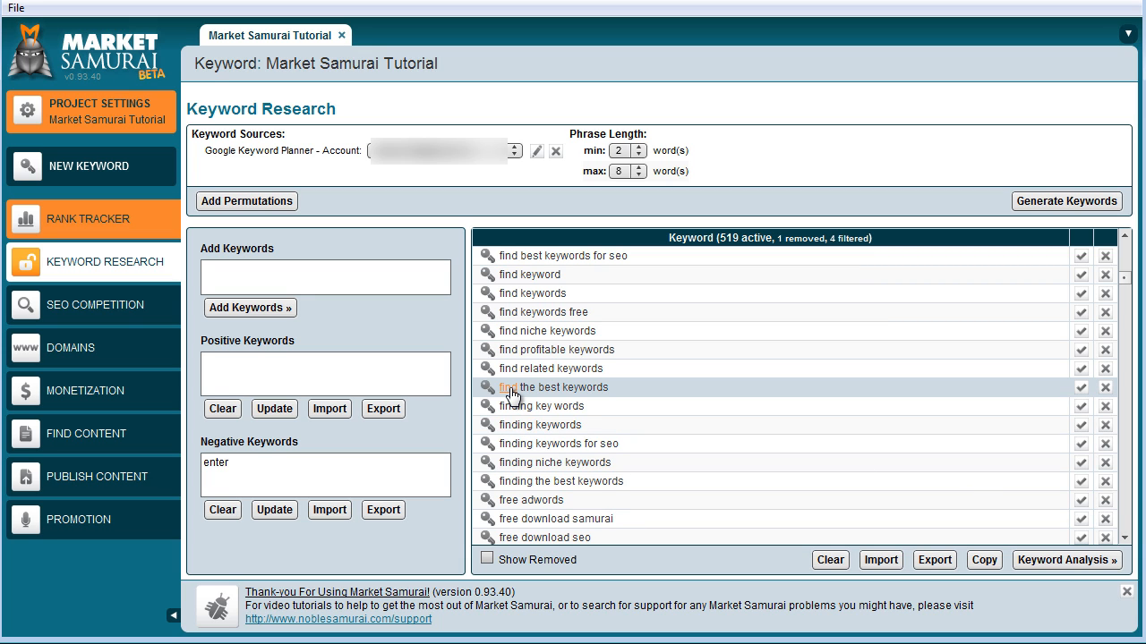
{"action": "left_click", "coordinate": [1124, 481]}
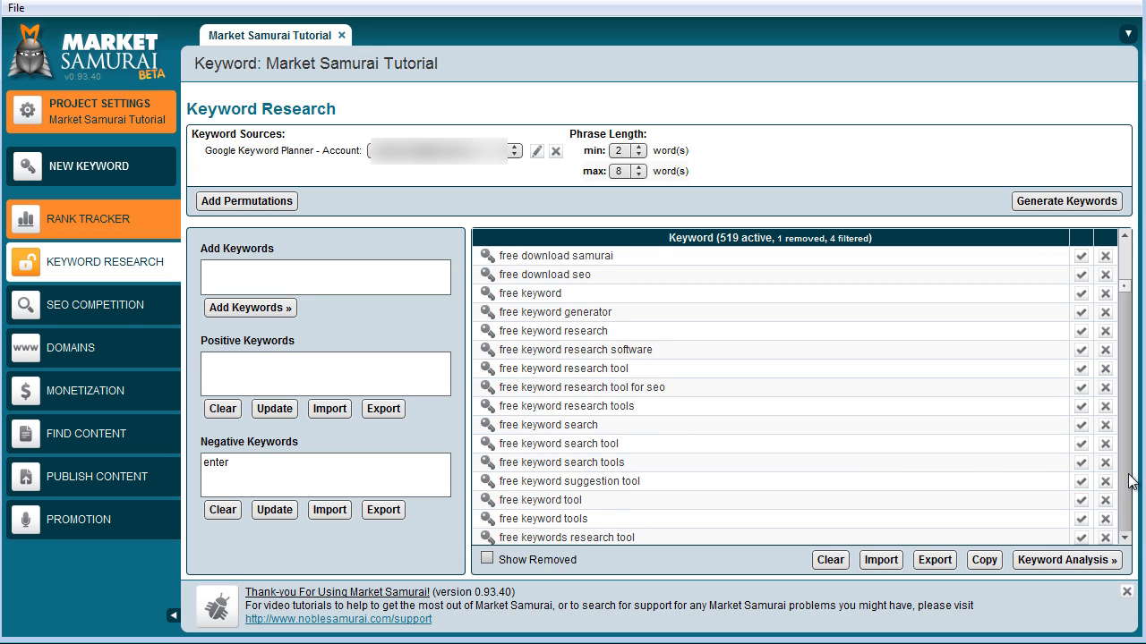
{"action": "left_click", "coordinate": [1127, 481]}
{"action": "left_click", "coordinate": [1128, 474]}
{"action": "left_click", "coordinate": [1129, 475]}
{"action": "left_click", "coordinate": [1129, 474]}
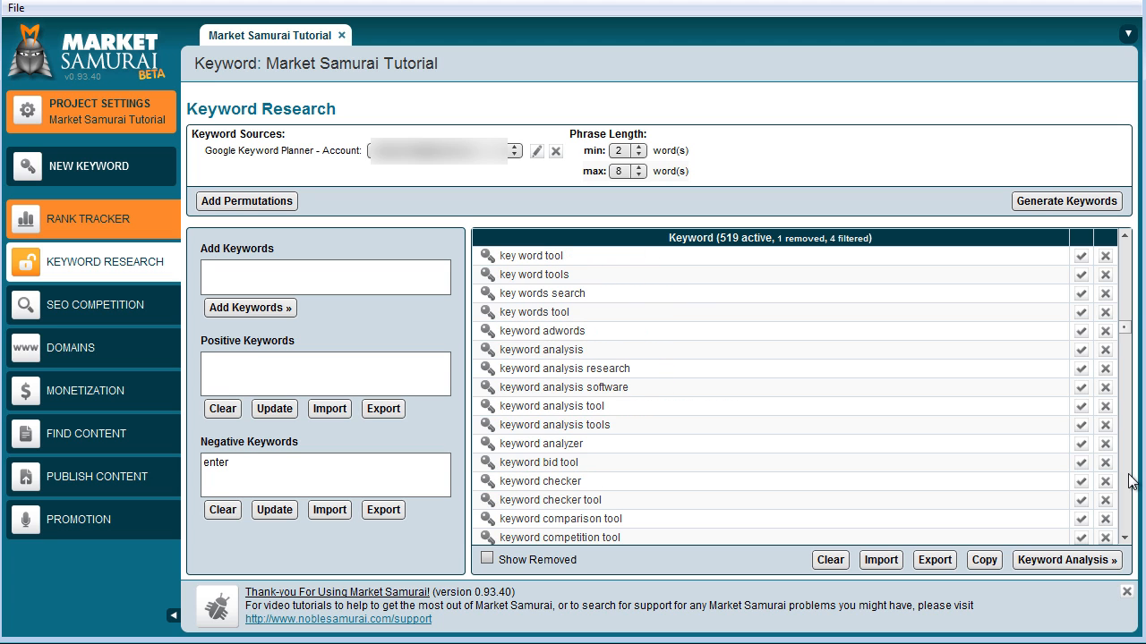
{"action": "left_click", "coordinate": [1126, 313]}
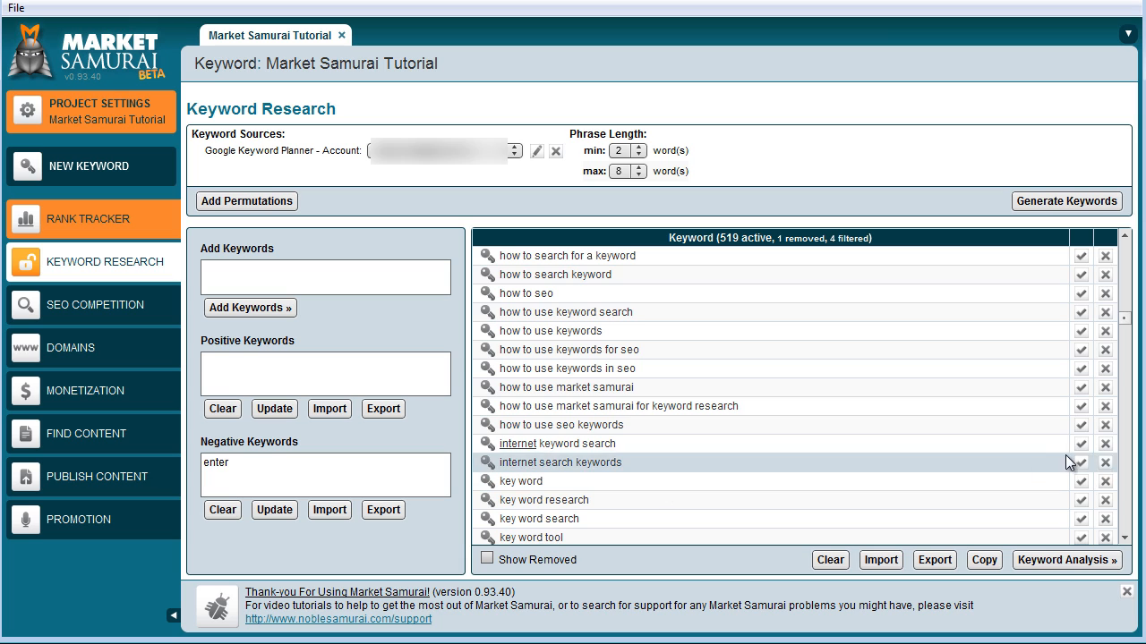
{"action": "left_click", "coordinate": [1105, 446]}
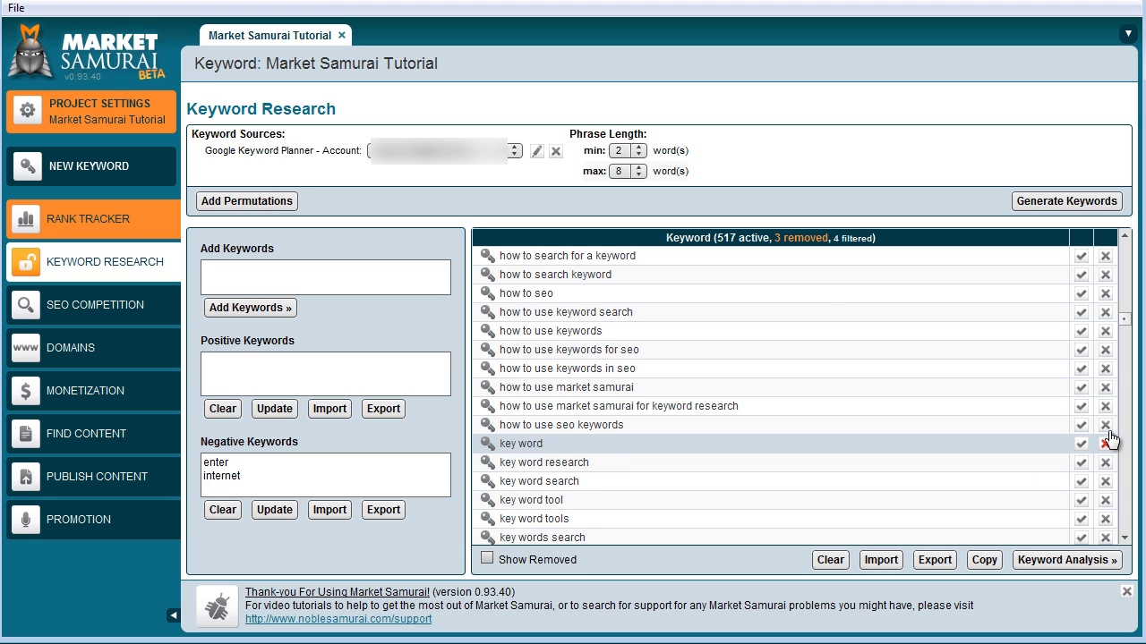
- Open the keyword analysis for the remaining keywords
{"action": "left_click", "coordinate": [1127, 441]}
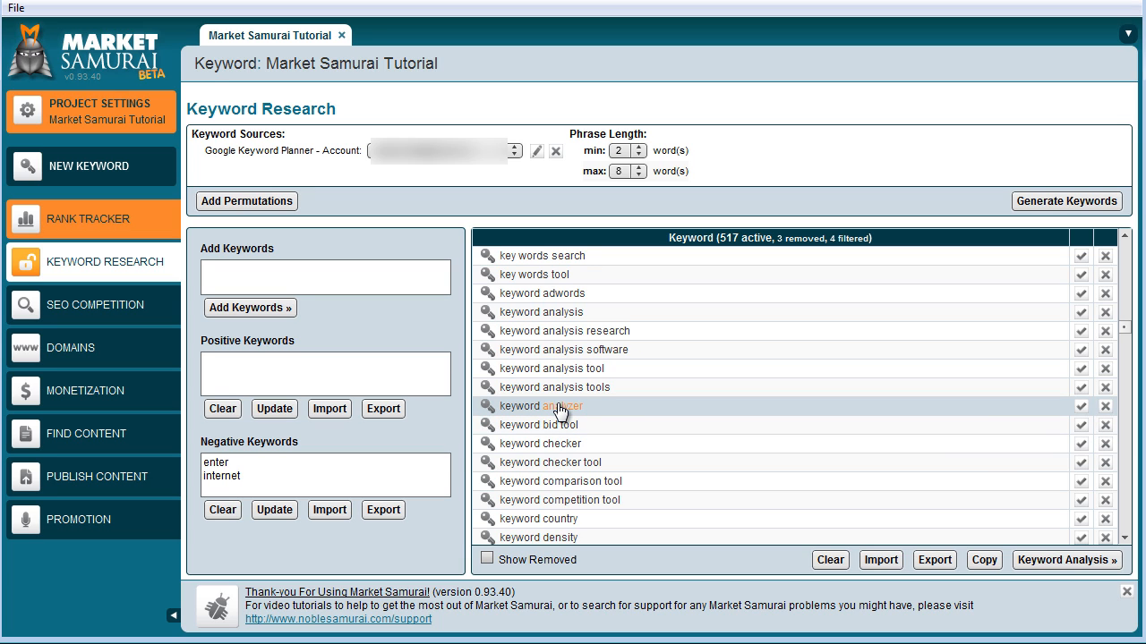
{"action": "left_click", "coordinate": [1079, 561]}
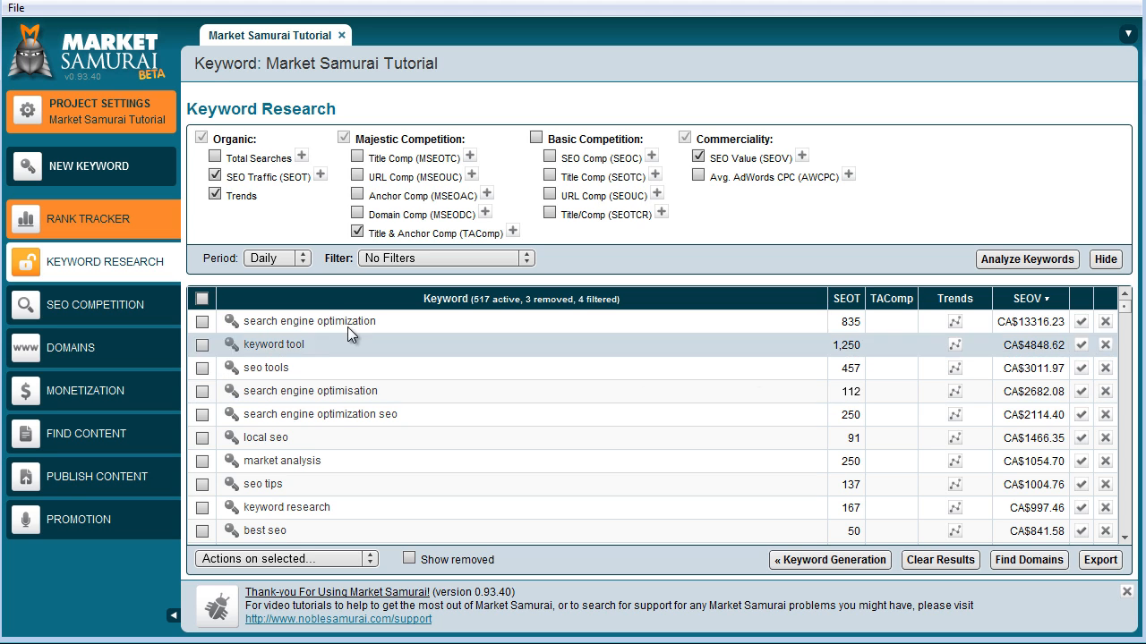
- Try the Golden Rules filter on the keyword analysis and switch back to No Filters
{"action": "left_click", "coordinate": [414, 259]}
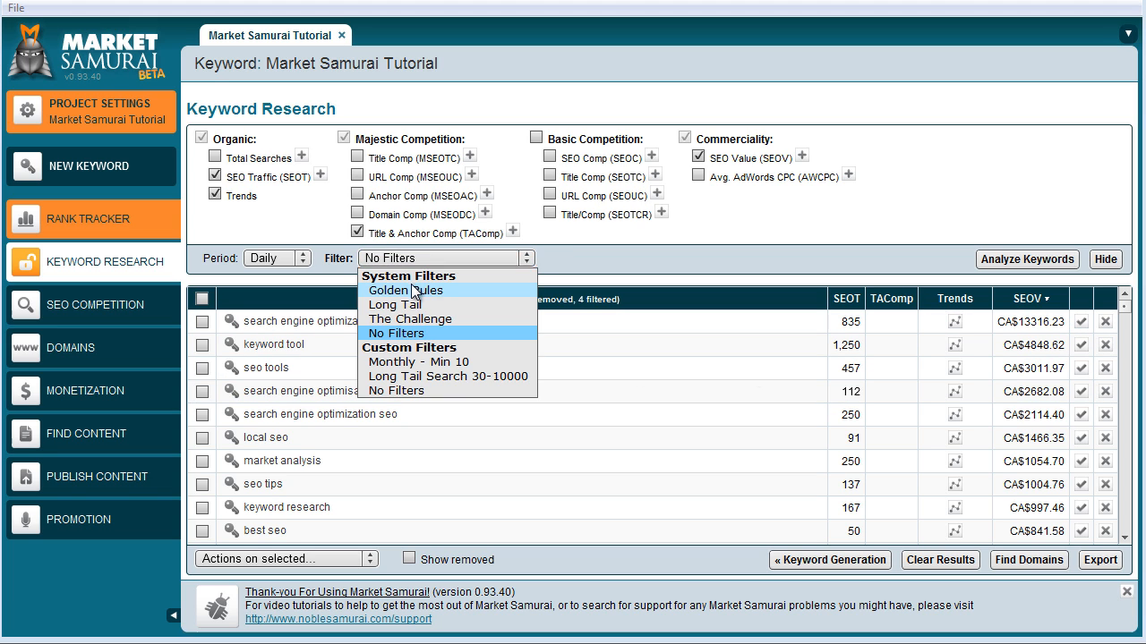
{"action": "left_click", "coordinate": [415, 291]}
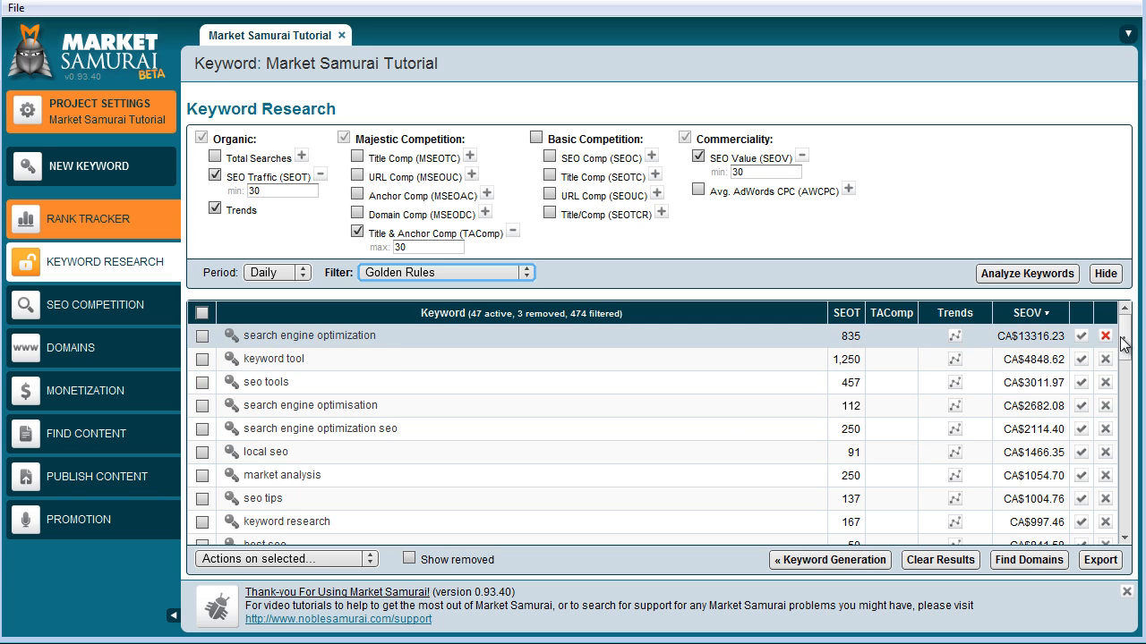
{"action": "mouse_move", "coordinate": [1123, 344]}
{"action": "left_mouse_down"}
{"action": "mouse_move", "coordinate": [1138, 517]}
{"action": "mouse_move", "coordinate": [1123, 331]}
{"action": "left_mouse_up"}
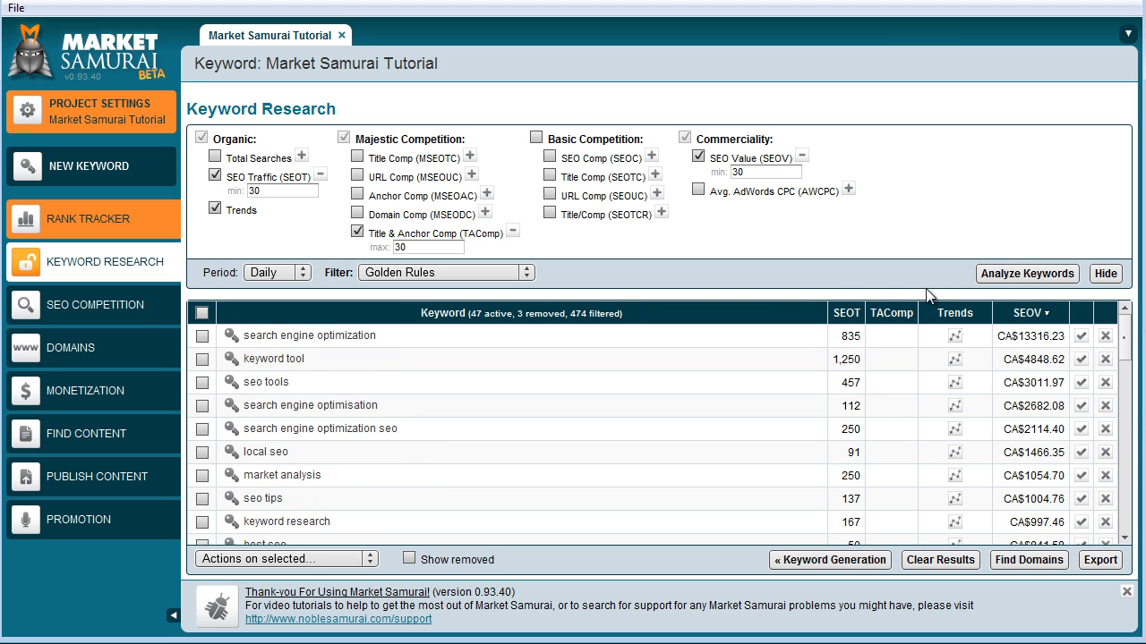
{"action": "left_click", "coordinate": [527, 273]}
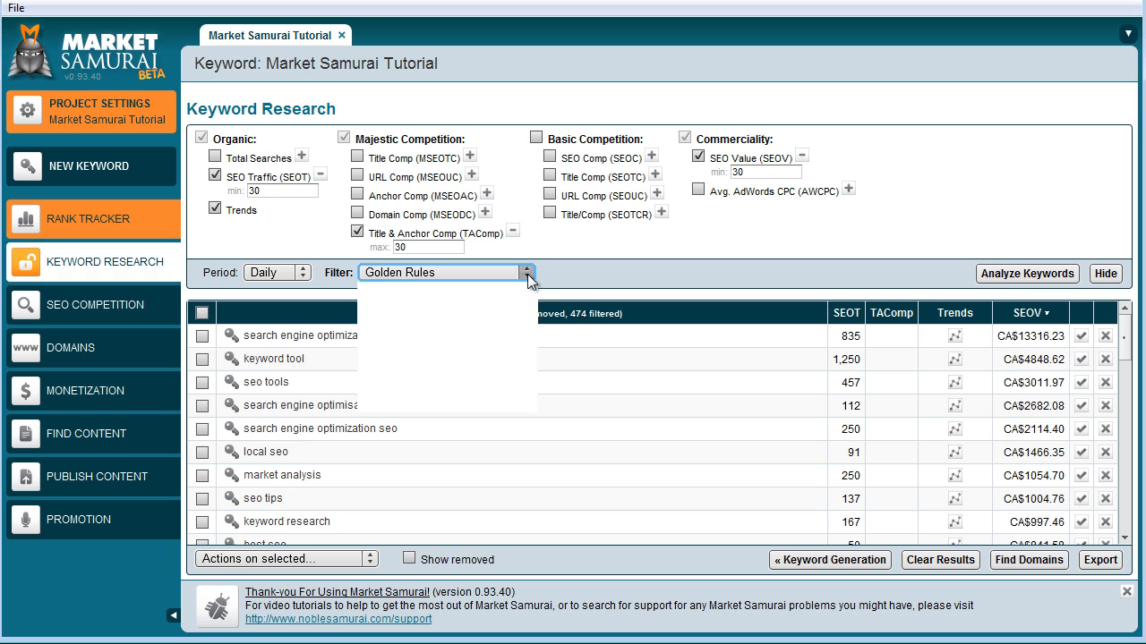
{"action": "left_click", "coordinate": [423, 347]}
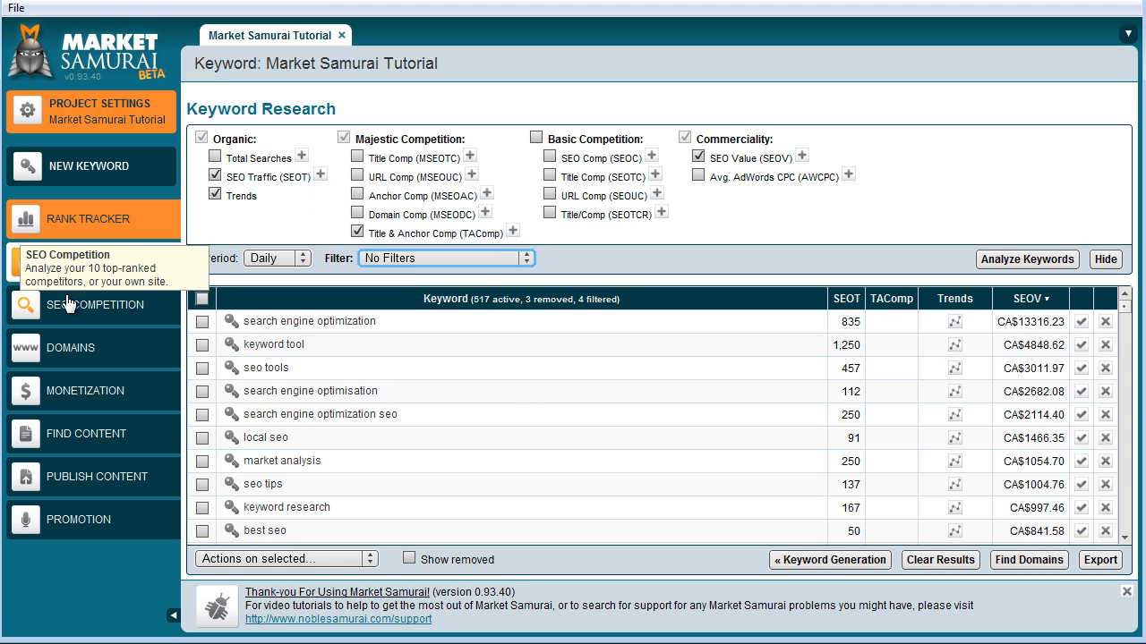
- Set the analysis period to Monthly and include Total Searches in the keyword analysis
{"action": "left_click", "coordinate": [303, 258]}
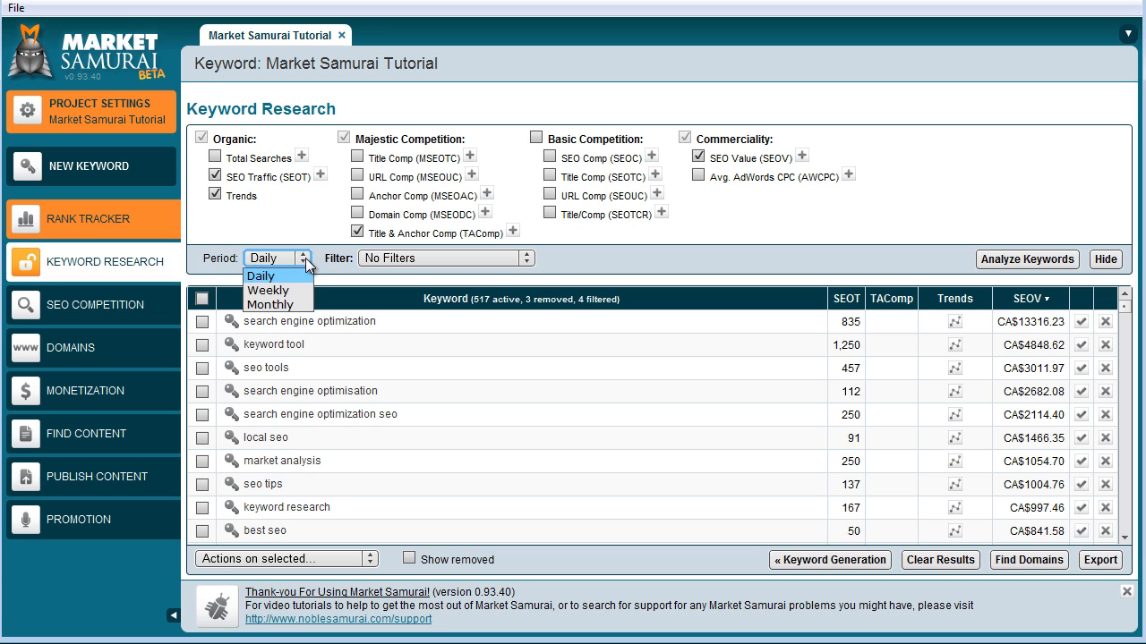
{"action": "left_click", "coordinate": [296, 304]}
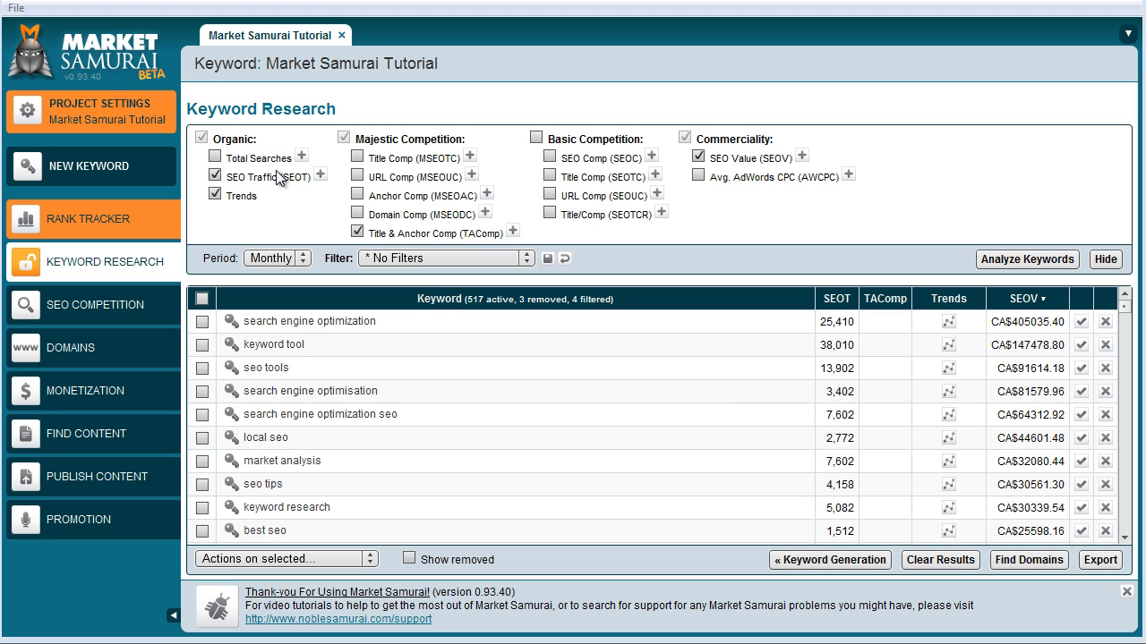
{"action": "left_click", "coordinate": [215, 157]}
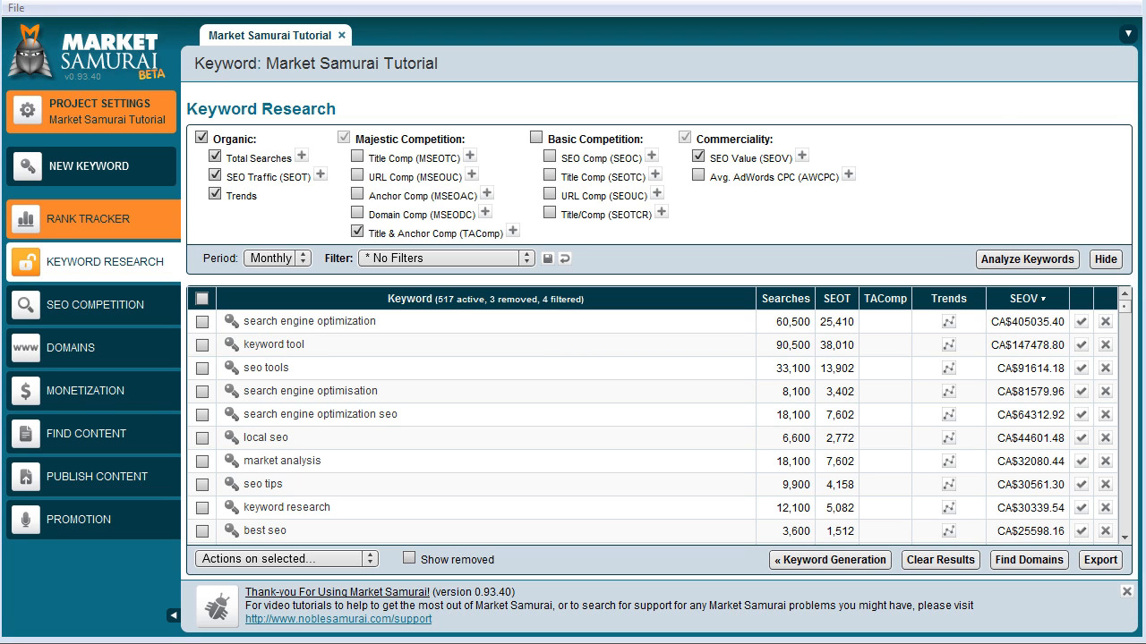
- Switch to Calculator and compute 60500*.42 to check the SEO Traffic figure for "search engine optimization"
{"action": "left_click_drag", "start_coordinate": [0, 249], "coordinate": [141, 230]}
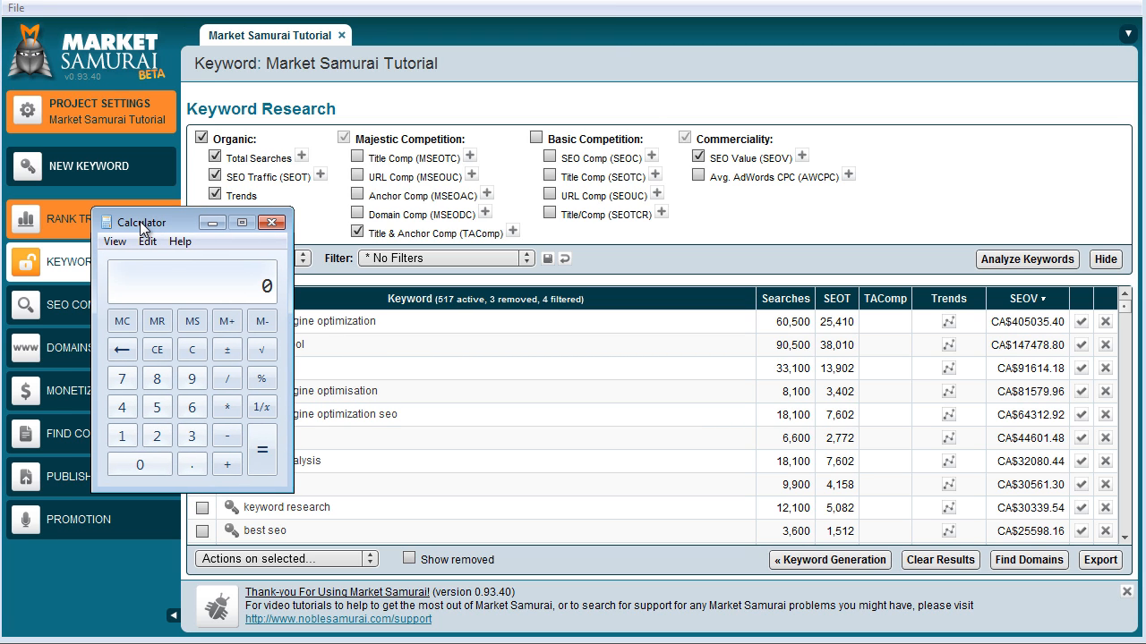
{"action": "type", "text": "60500*.42"}
{"action": "key", "text": "Return"}
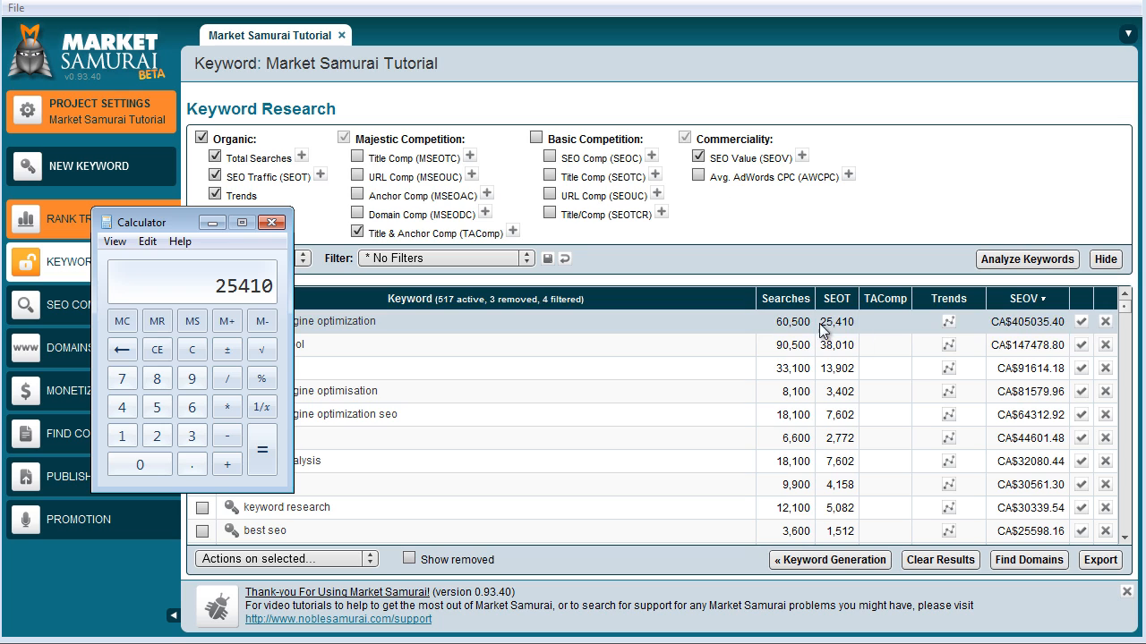
{"action": "left_click", "coordinate": [654, 11]}
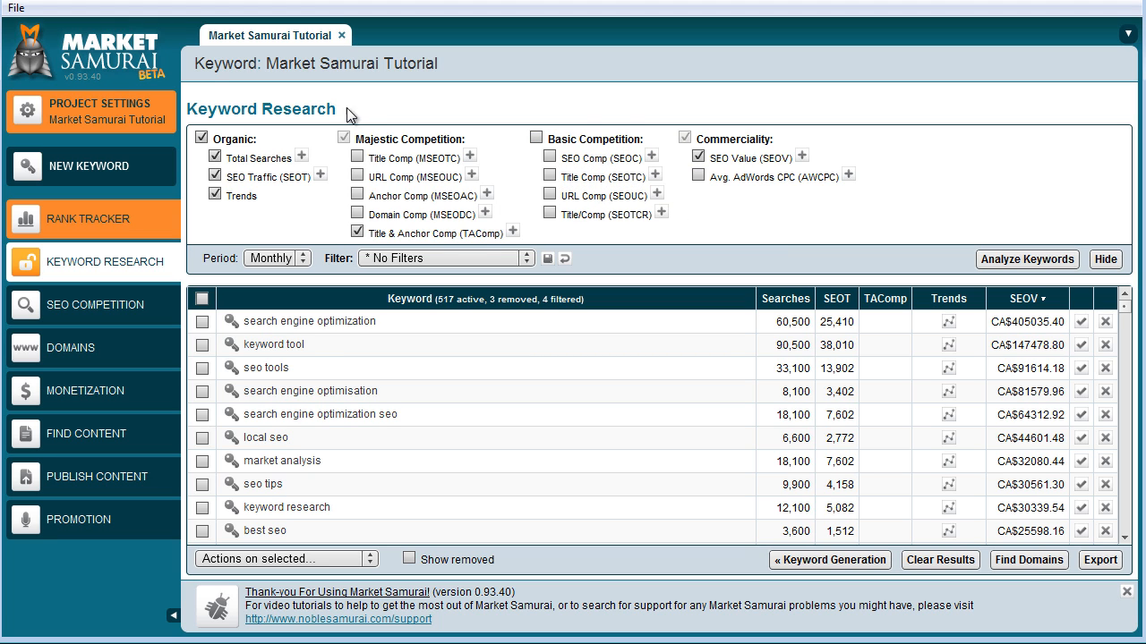
{"action": "left_click", "coordinate": [320, 176]}
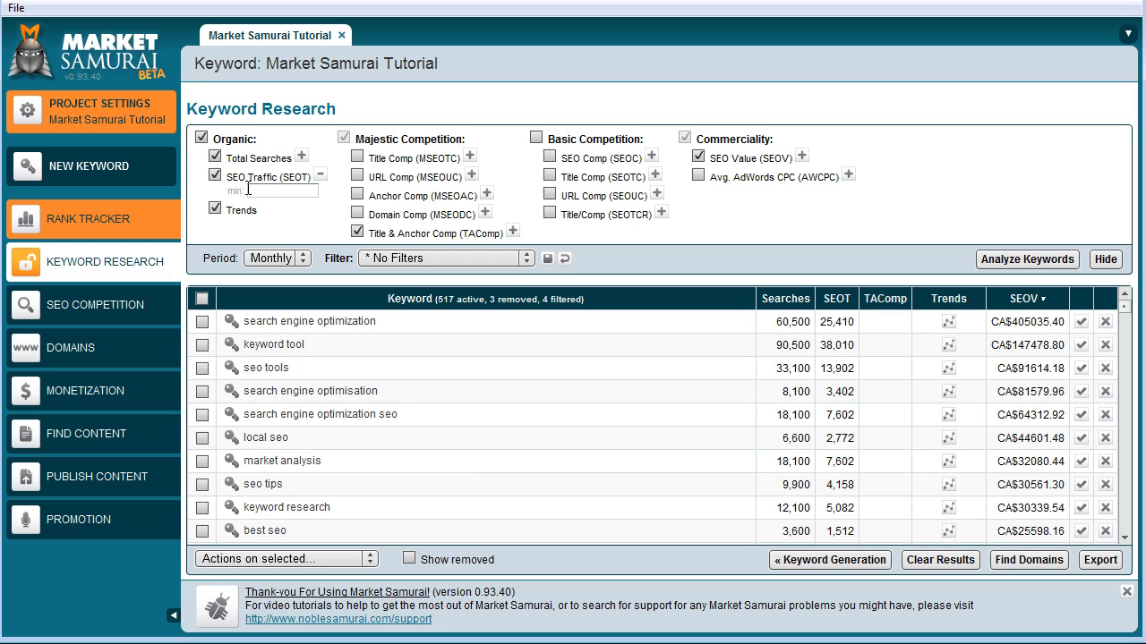
{"action": "left_click", "coordinate": [321, 176]}
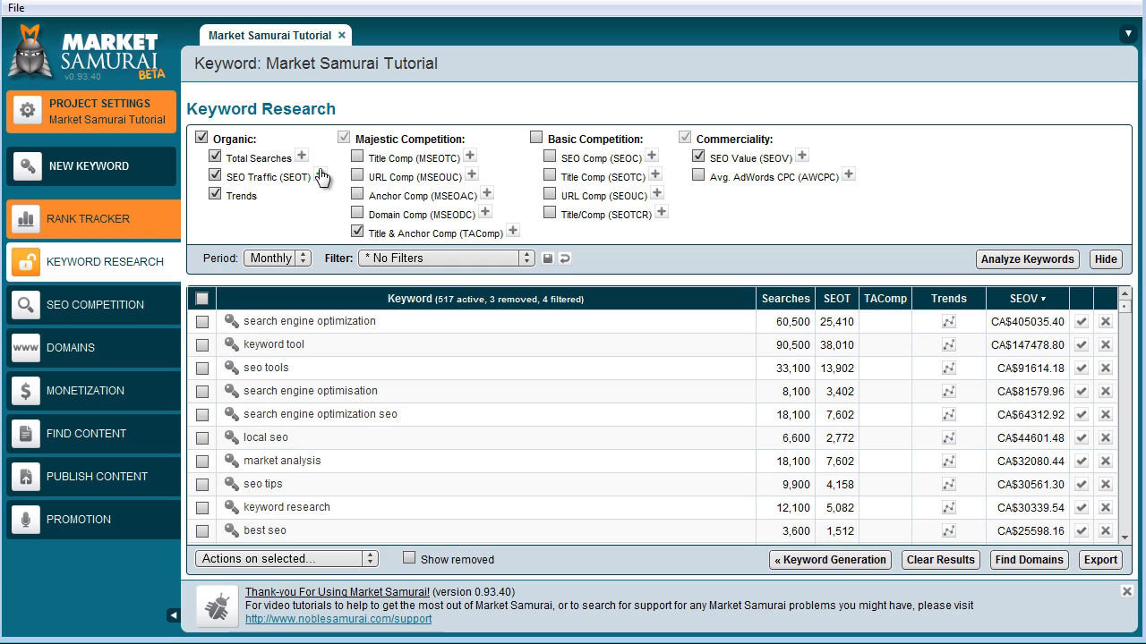
{"action": "left_click", "coordinate": [302, 157]}
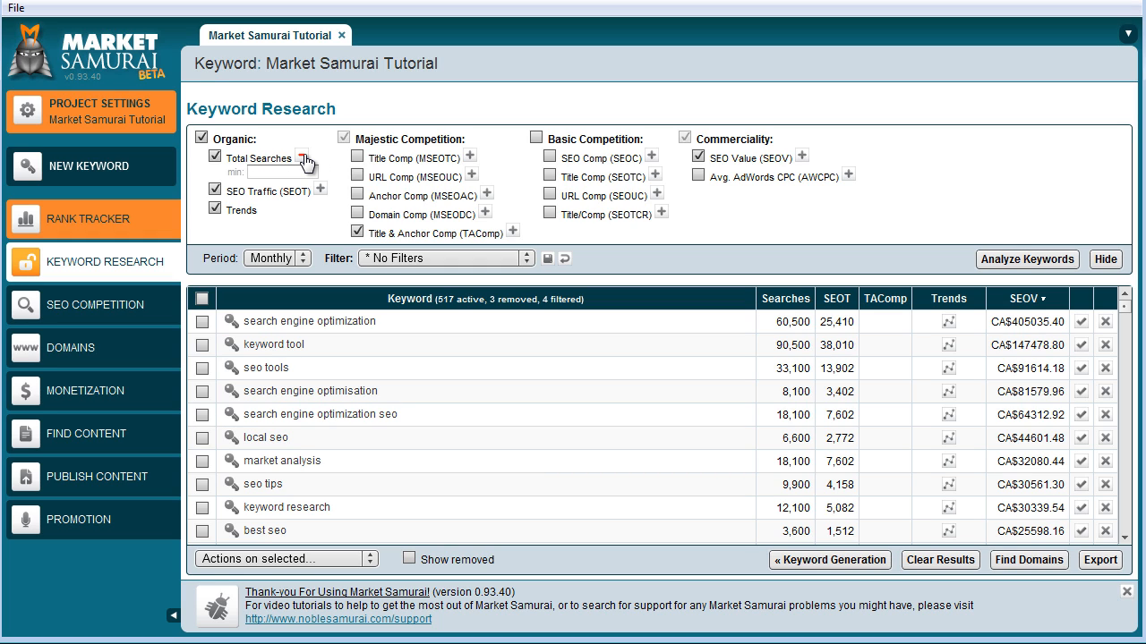
{"action": "left_click", "coordinate": [301, 157]}
{"action": "left_click", "coordinate": [320, 176]}
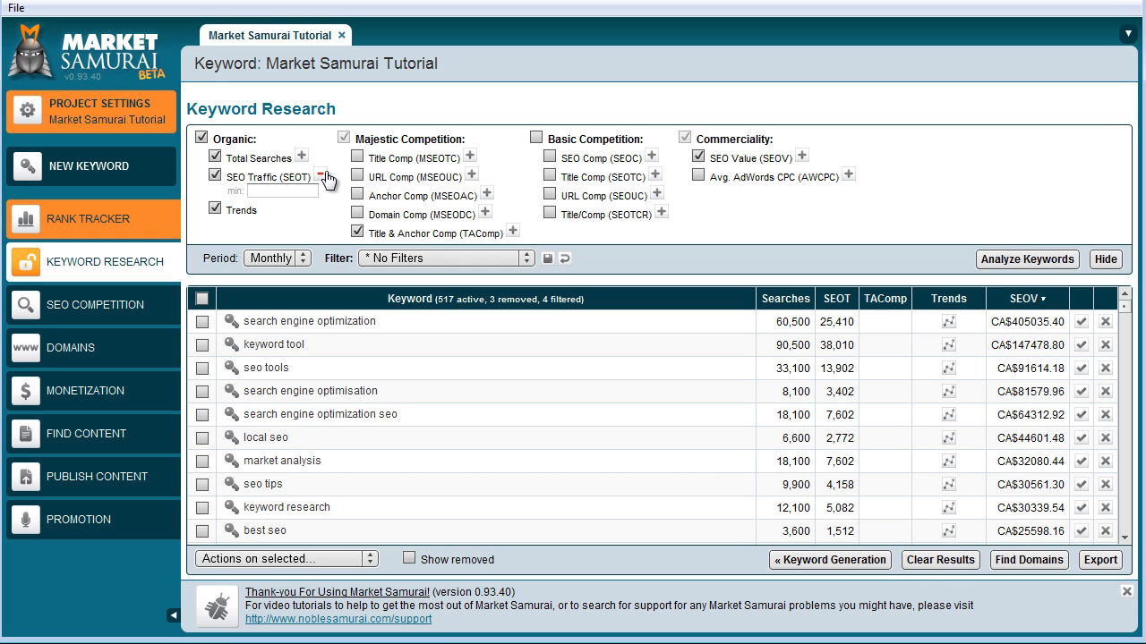
{"action": "left_click", "coordinate": [320, 176]}
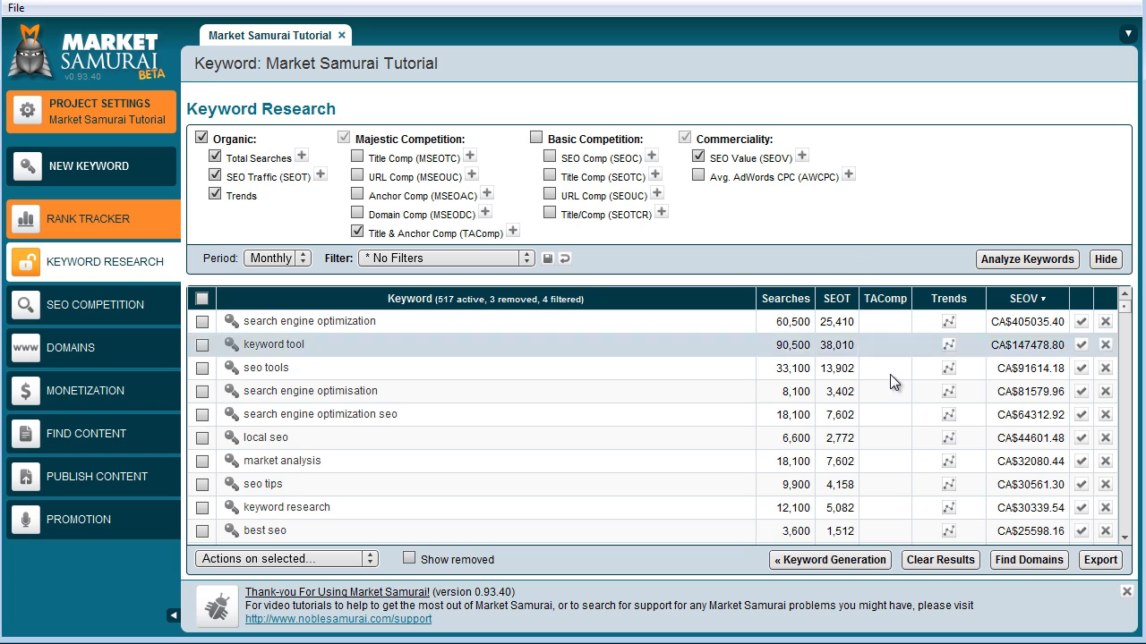
- Set the SEO Traffic (SEOT) minimum to 30 and exclude Title & Anchor Comp (TAComp) from the analysis
{"action": "scroll", "coordinate": [890, 385], "scroll_direction": "down", "scroll_amount": 1}
{"action": "scroll", "coordinate": [884, 379], "scroll_direction": "down", "scroll_amount": 5}
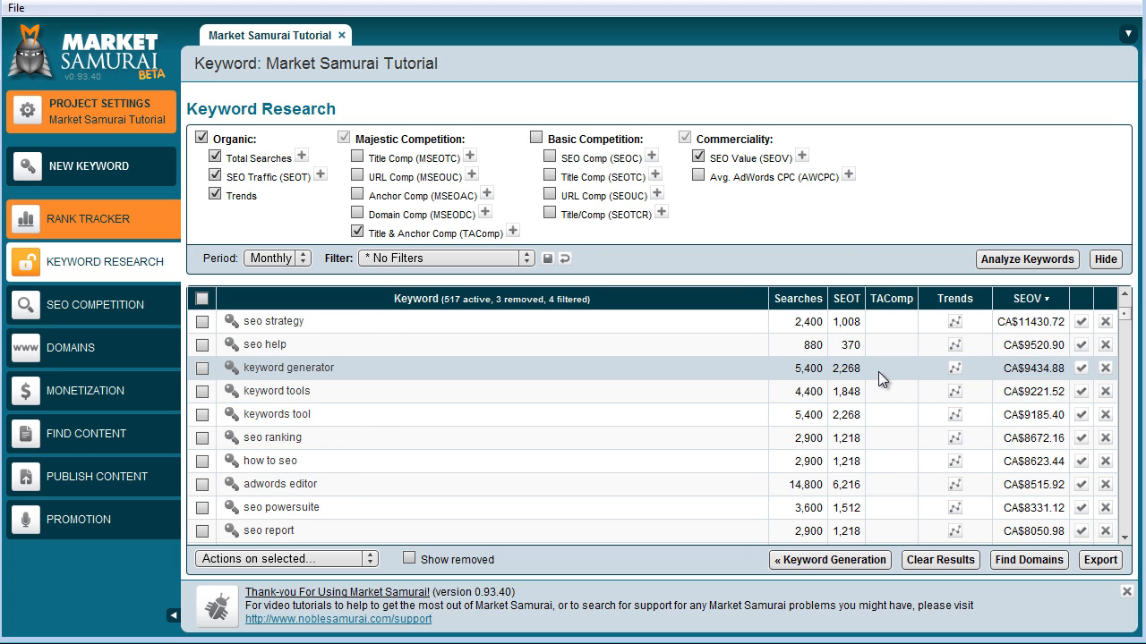
{"action": "scroll", "coordinate": [878, 371], "scroll_direction": "up", "scroll_amount": 6}
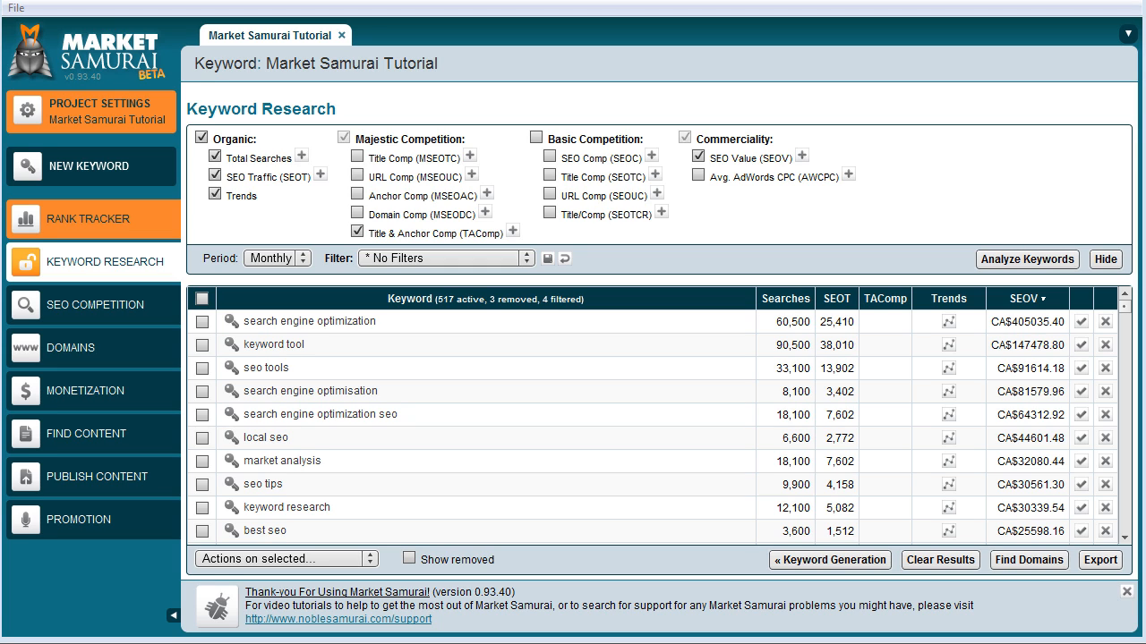
{"action": "left_click", "coordinate": [322, 176]}
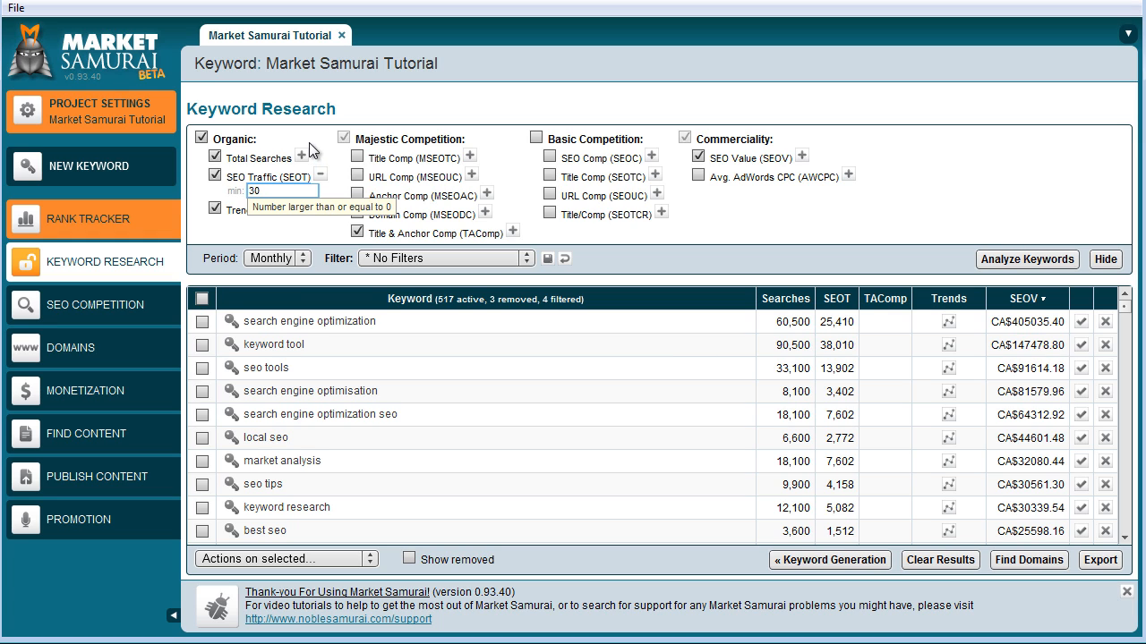
{"action": "left_click", "coordinate": [278, 230]}
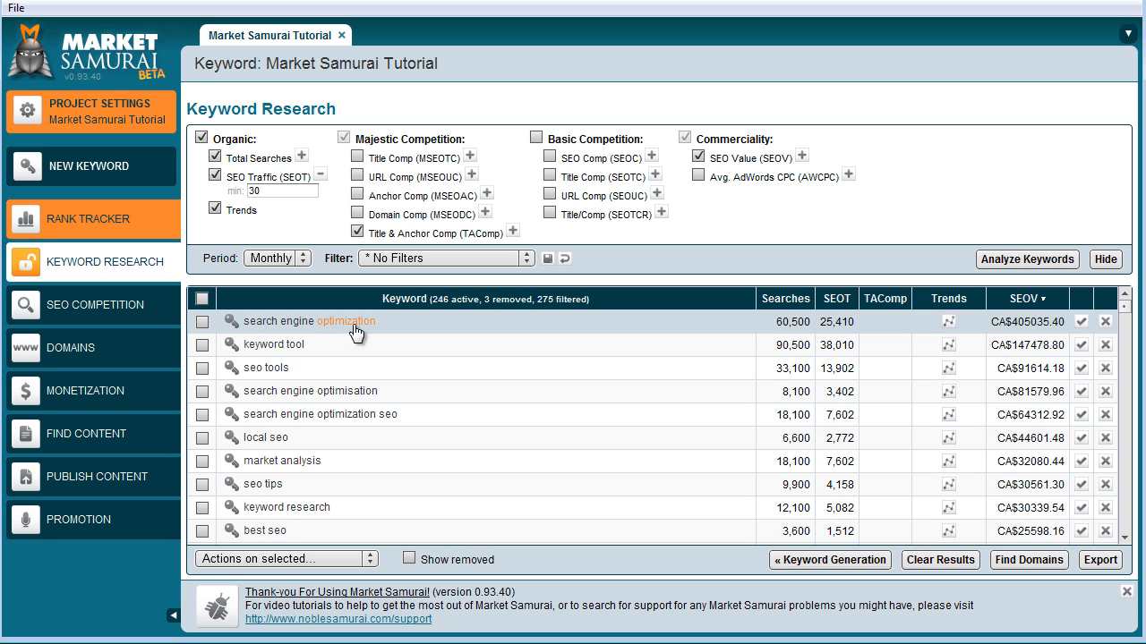
{"action": "left_click", "coordinate": [357, 232]}
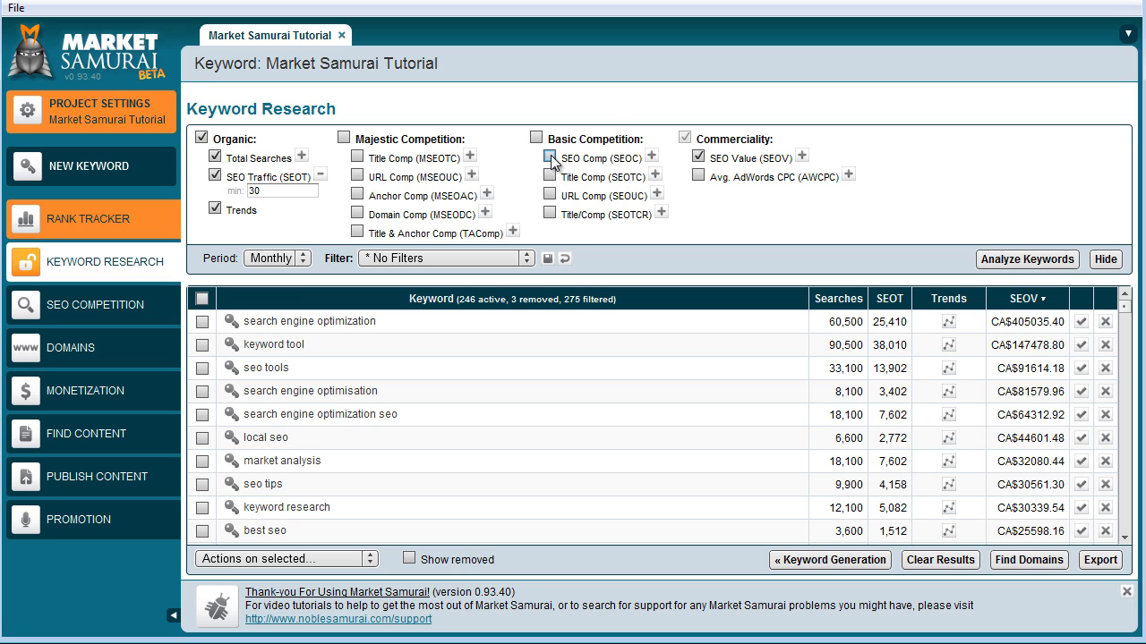
- Include SEO Comp (SEOC) and Avg. AdWords CPC (AWCPC) in the analysis and analyze the keywords
{"action": "mouse_move", "coordinate": [573, 162]}
{"action": "left_click", "coordinate": [552, 155]}
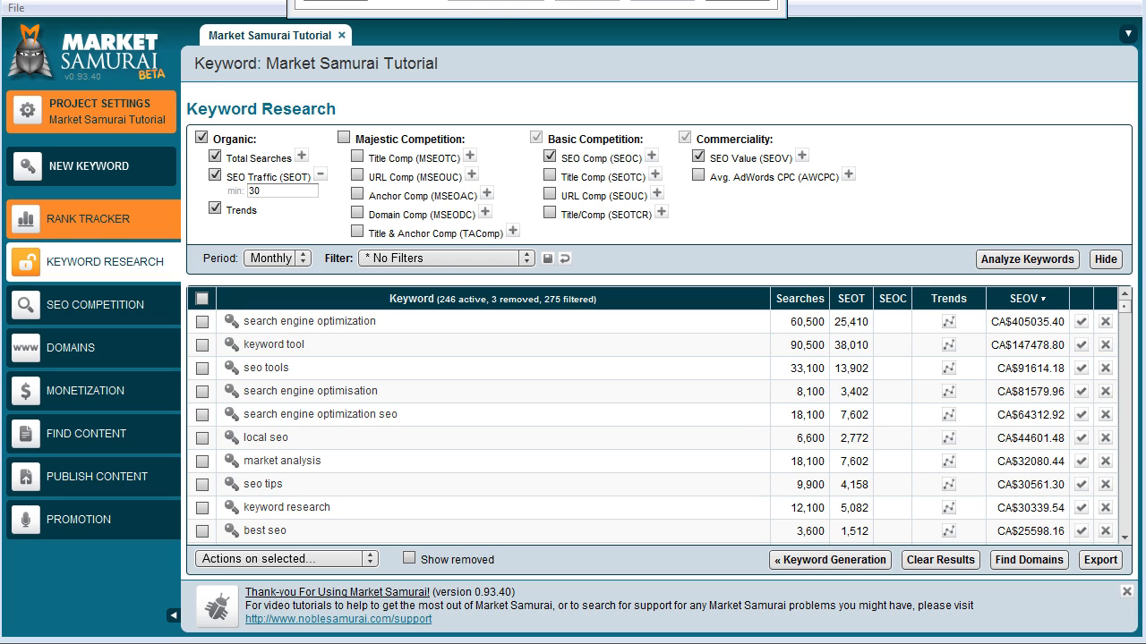
{"action": "left_click", "coordinate": [766, 1]}
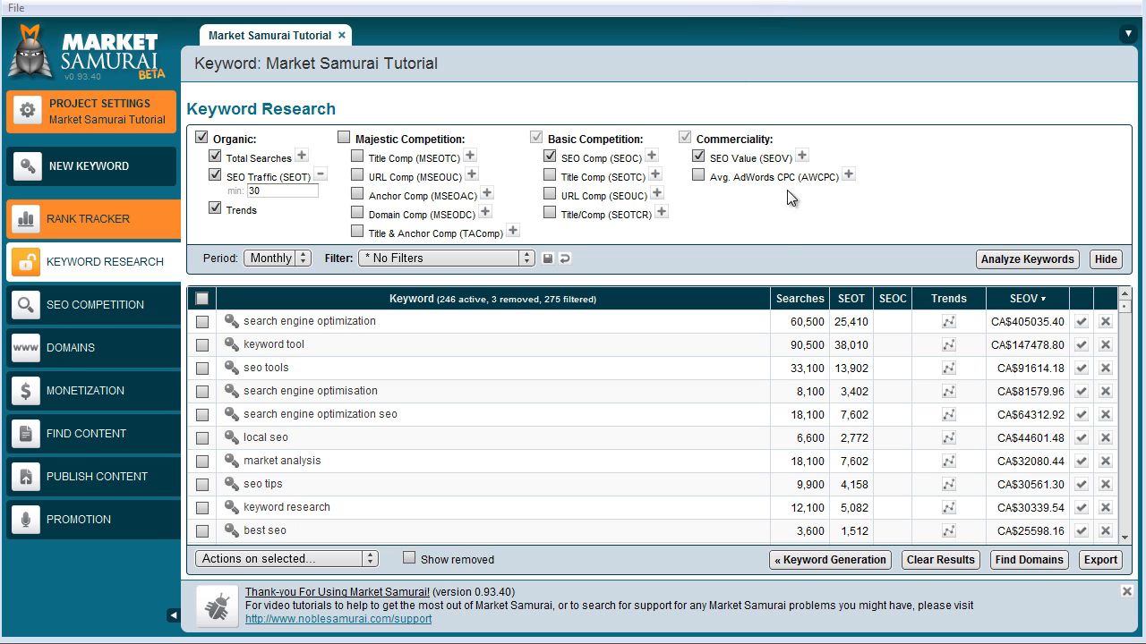
{"action": "left_click", "coordinate": [697, 176]}
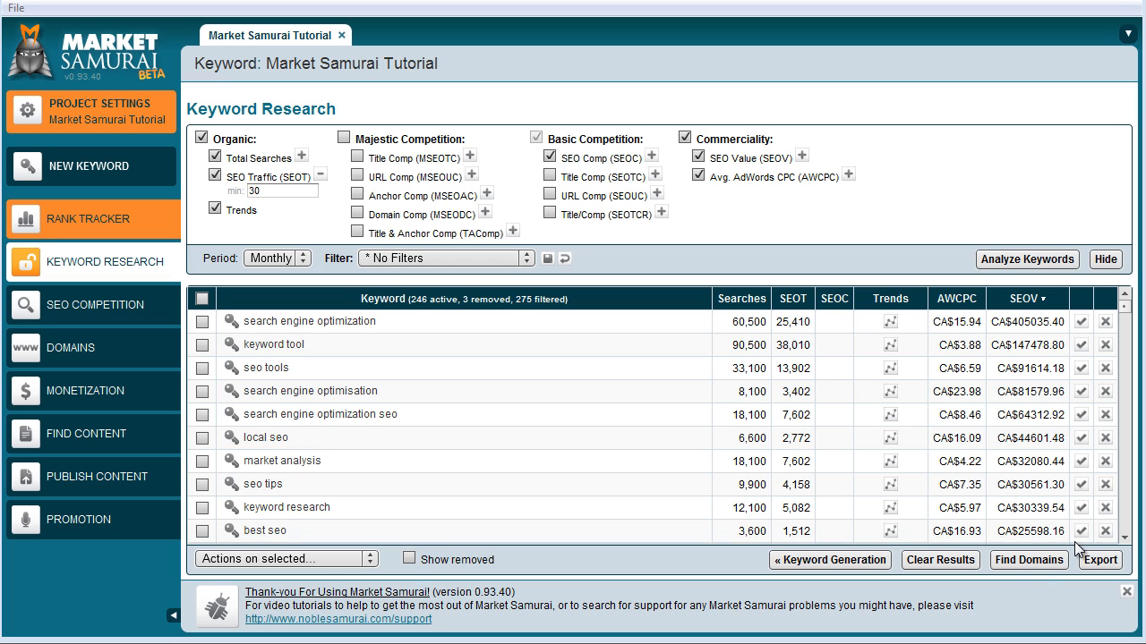
{"action": "left_click", "coordinate": [1040, 261]}
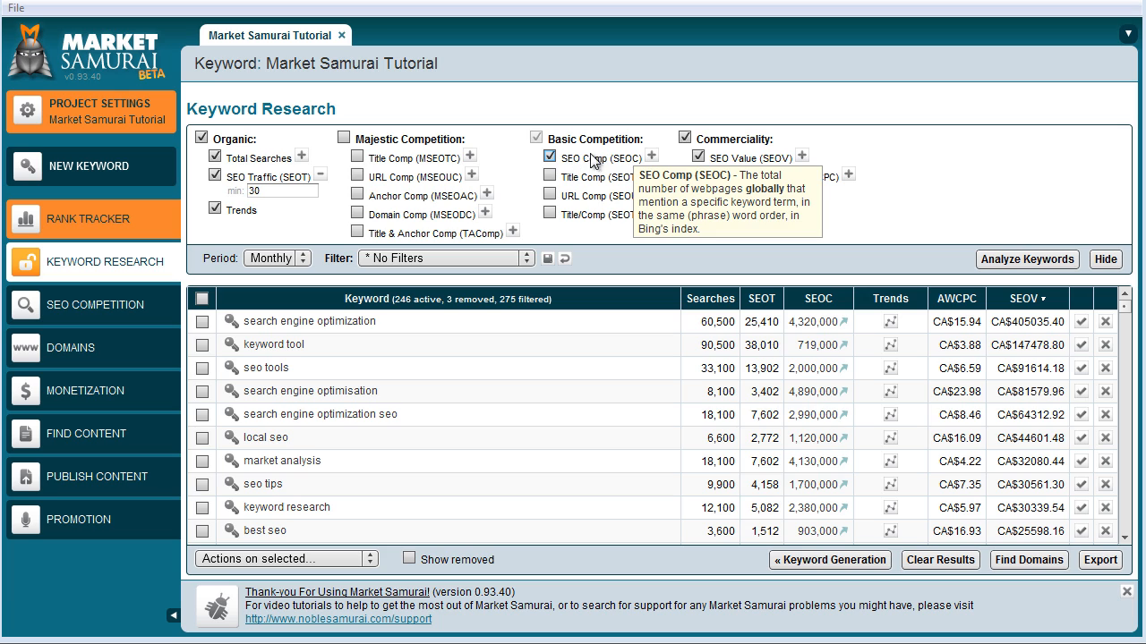
- Add a maximum of 12000 to SEO Comp (SEOC) and look through the filtered keywords
{"action": "left_click", "coordinate": [651, 157]}
{"action": "left_click", "coordinate": [612, 171]}
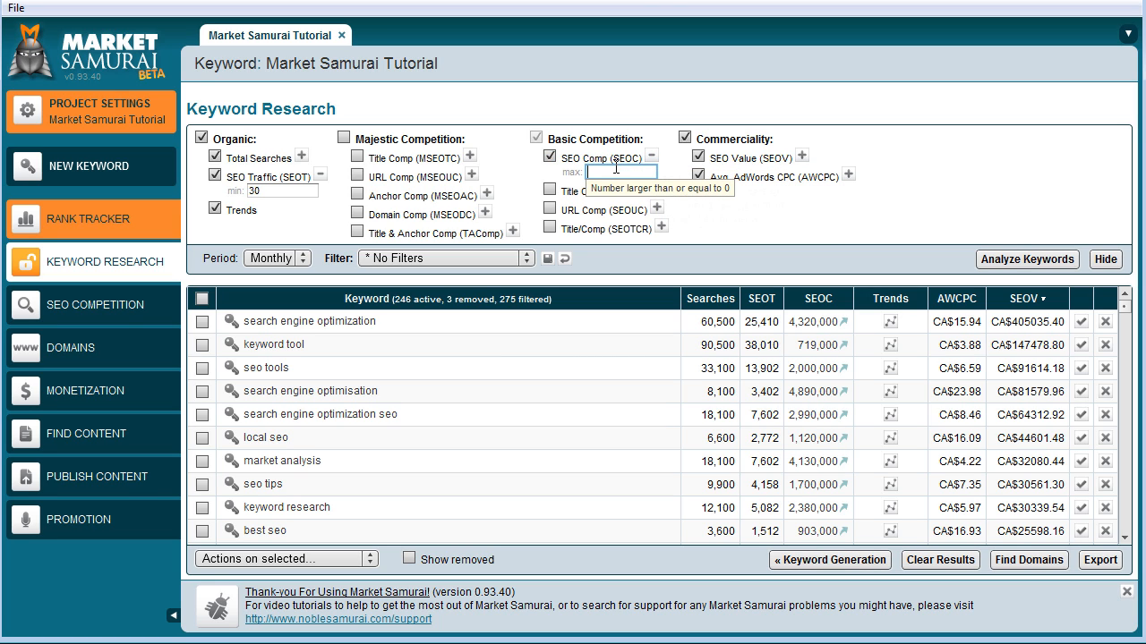
{"action": "type", "text": "12000"}
{"action": "left_click", "coordinate": [862, 207]}
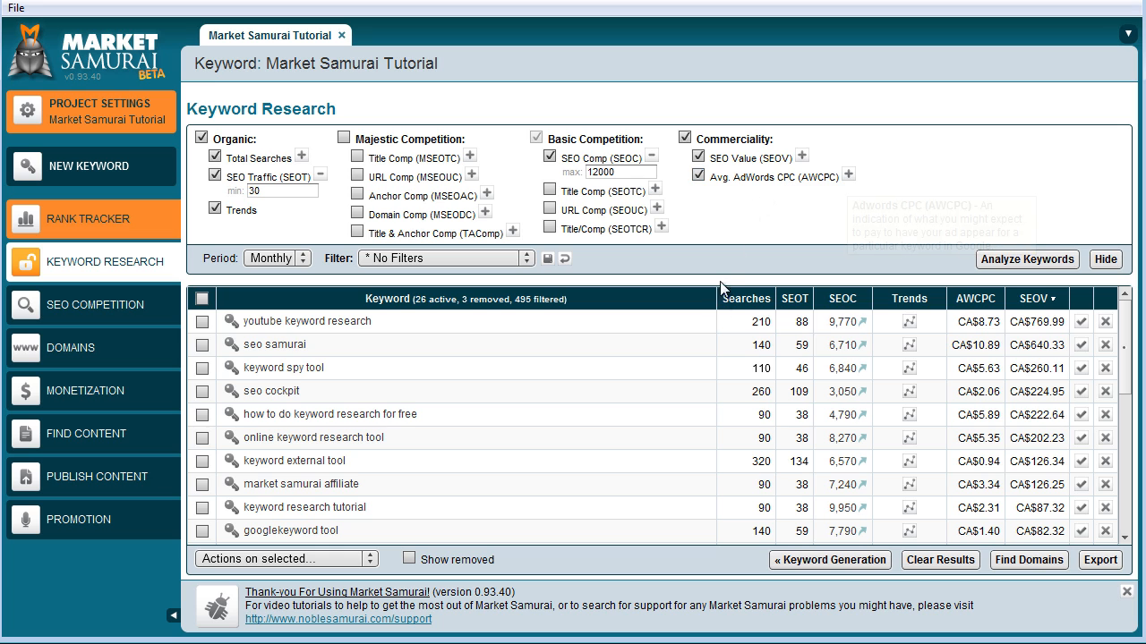
{"action": "scroll", "coordinate": [645, 371], "scroll_direction": "down", "scroll_amount": 5}
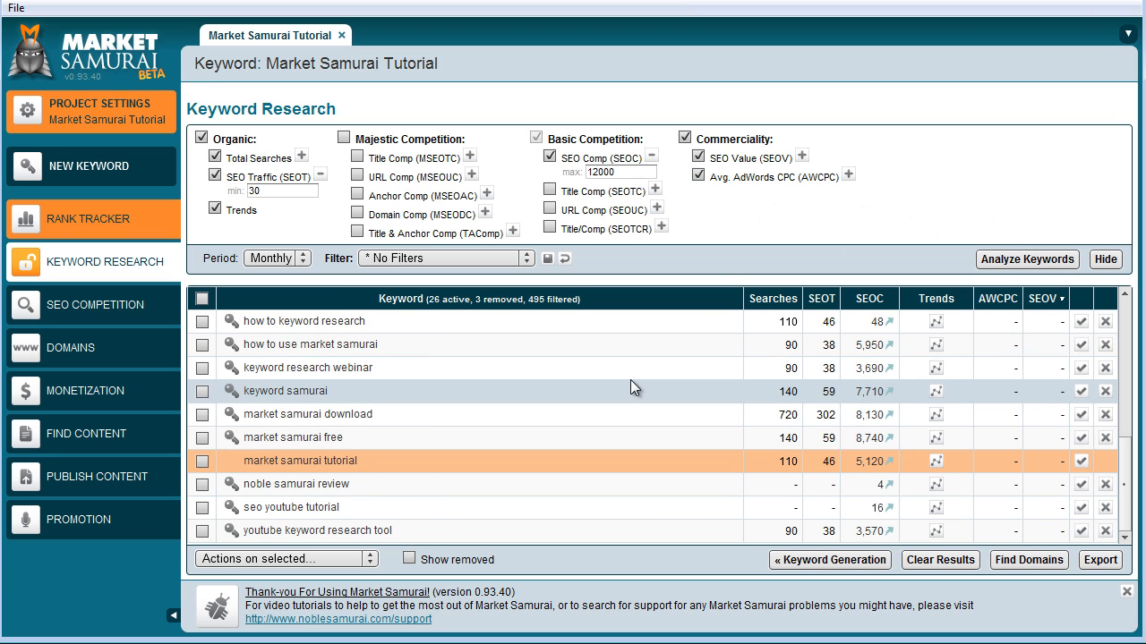
{"action": "scroll", "coordinate": [630, 379], "scroll_direction": "up", "scroll_amount": 5}
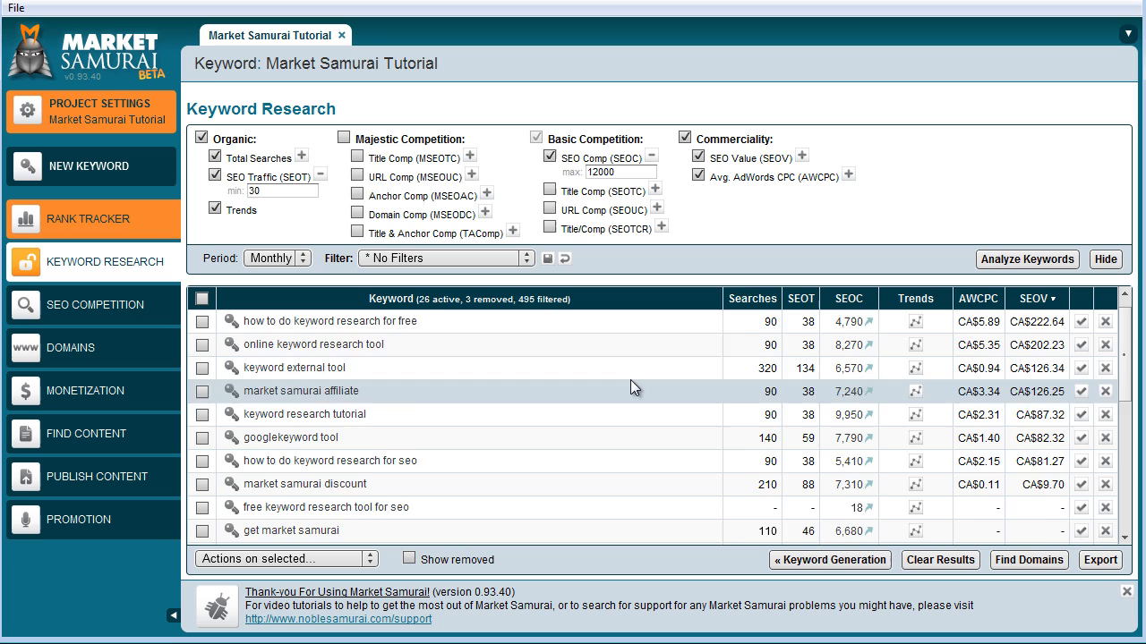
- Try a SEO Comp (SEOC) maximum of 1000 on the keyword list
{"action": "double_click", "coordinate": [607, 172]}
{"action": "left_click", "coordinate": [612, 172]}
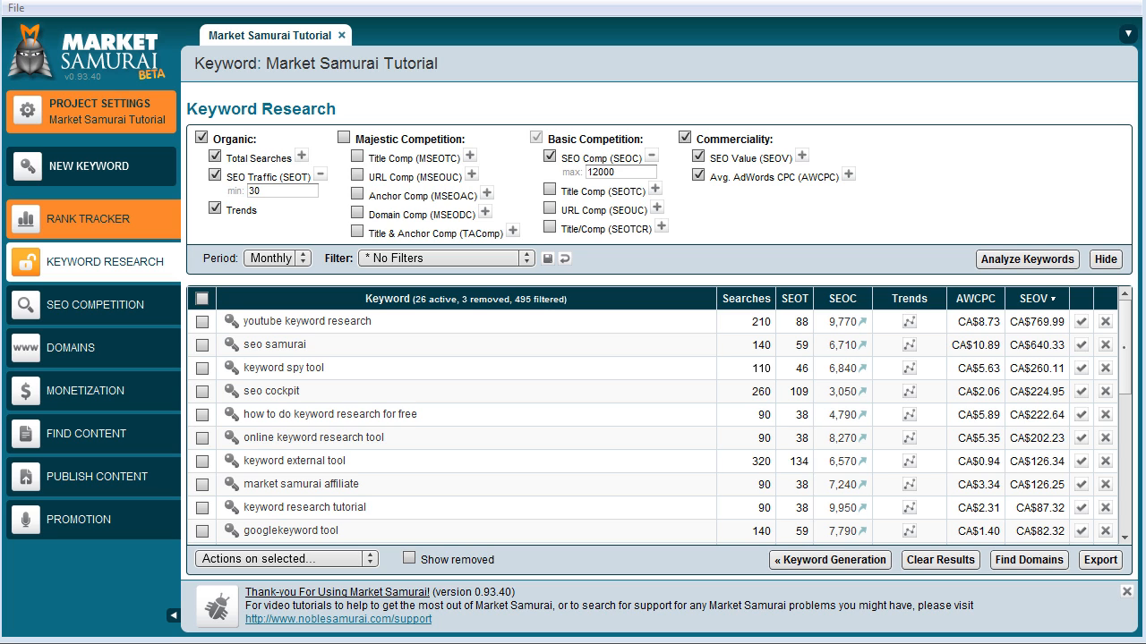
{"action": "left_click", "coordinate": [618, 171]}
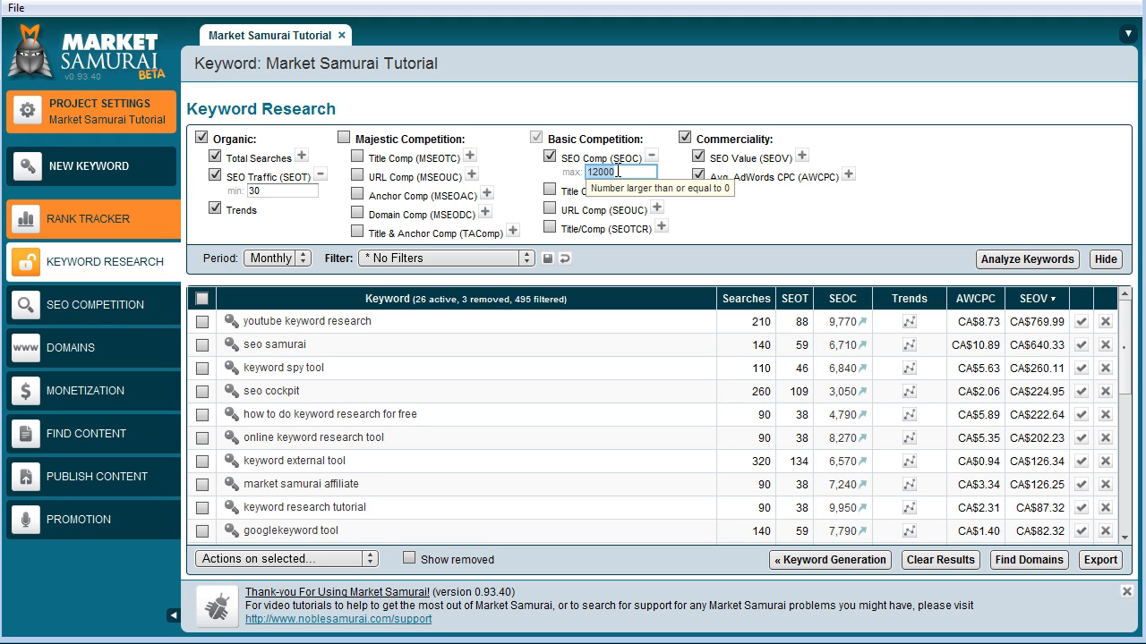
{"action": "type", "text": "10000"}
{"action": "key", "text": "BackSpace"}
{"action": "left_click", "coordinate": [778, 212]}
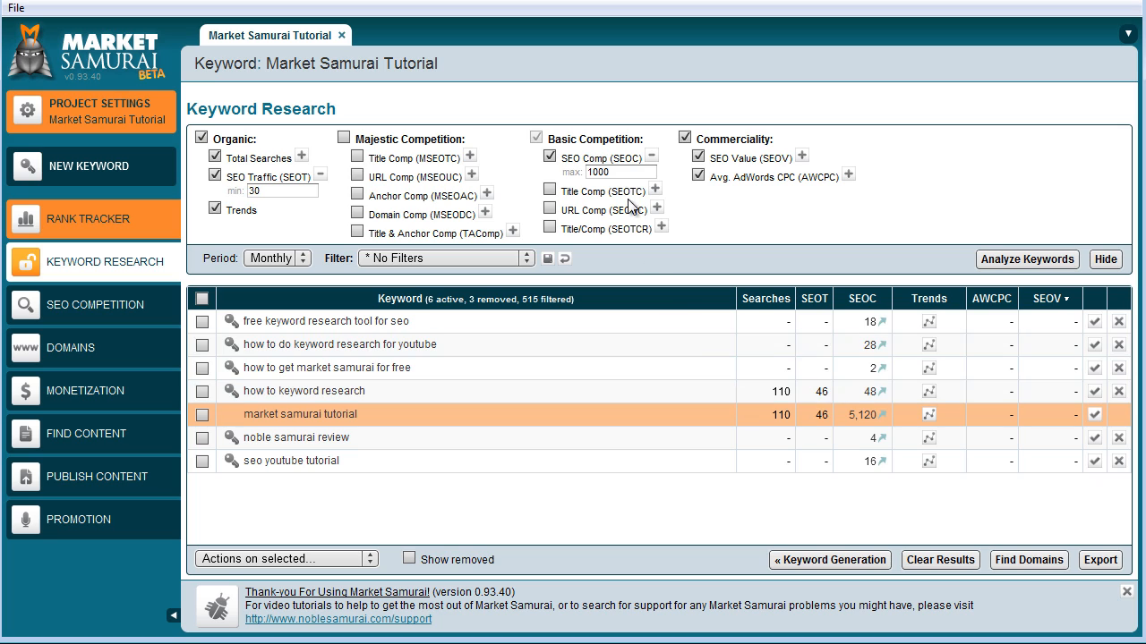
- Try a SEO Comp (SEOC) maximum of 13000 on the keyword list
{"action": "left_click", "coordinate": [620, 172]}
{"action": "double_click", "coordinate": [618, 172]}
{"action": "type", "text": "120"}
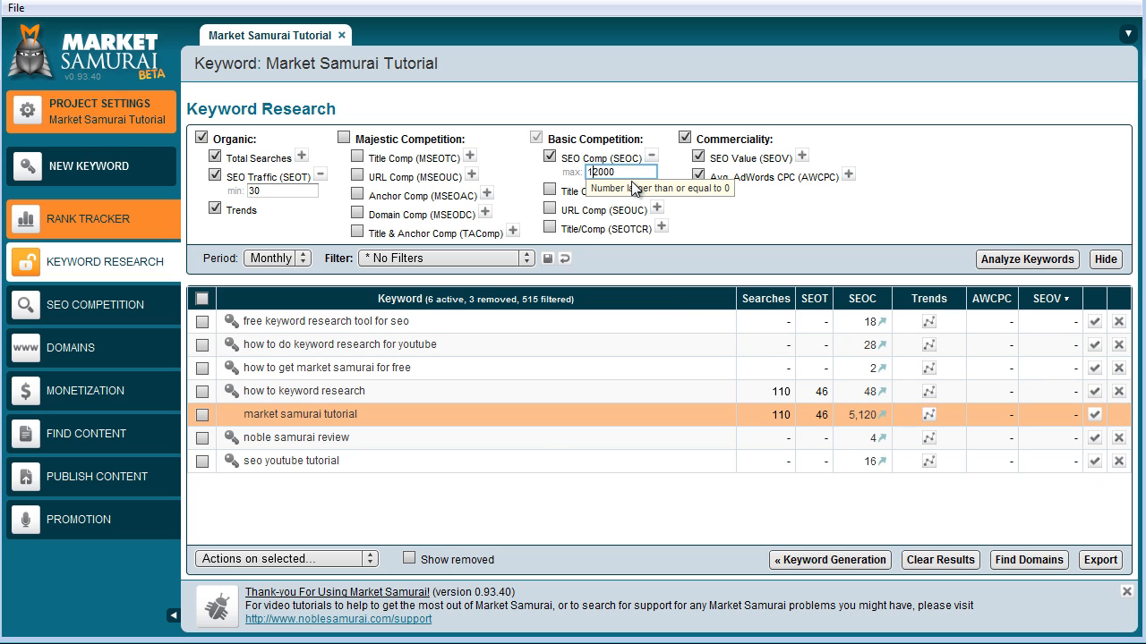
{"action": "key", "text": "Delete"}
{"action": "type", "text": "3"}
{"action": "key", "text": "Return"}
- Sort the keywords by SEO Traffic (SEOT) in descending order and remove "googlekeyword tool" from the list
{"action": "left_click", "coordinate": [805, 302]}
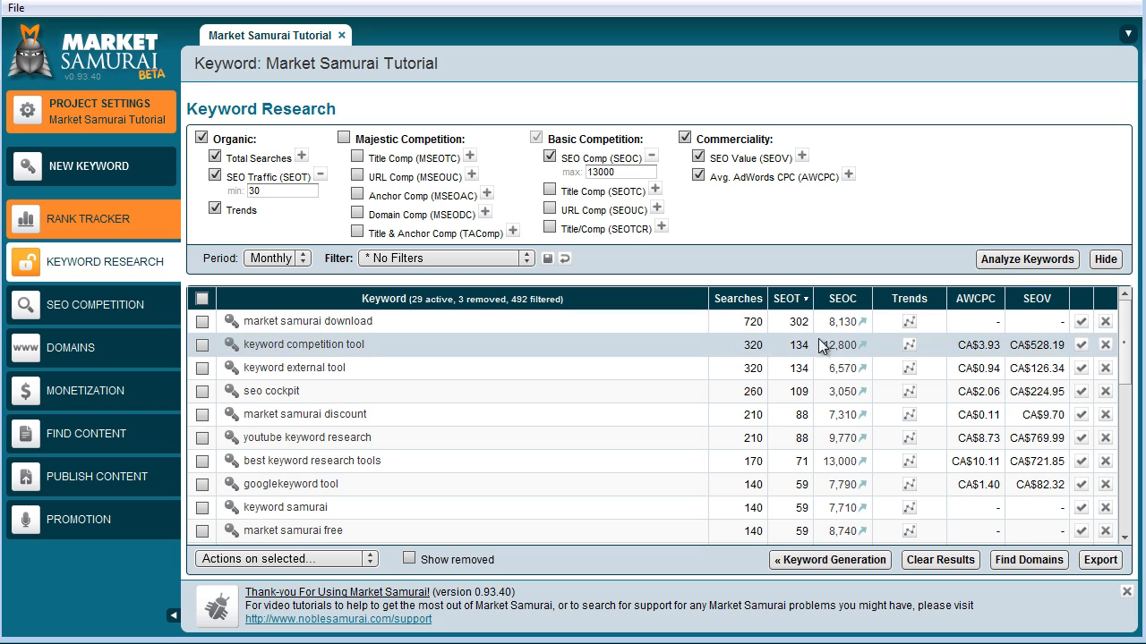
{"action": "scroll", "coordinate": [727, 379], "scroll_direction": "down", "scroll_amount": 1}
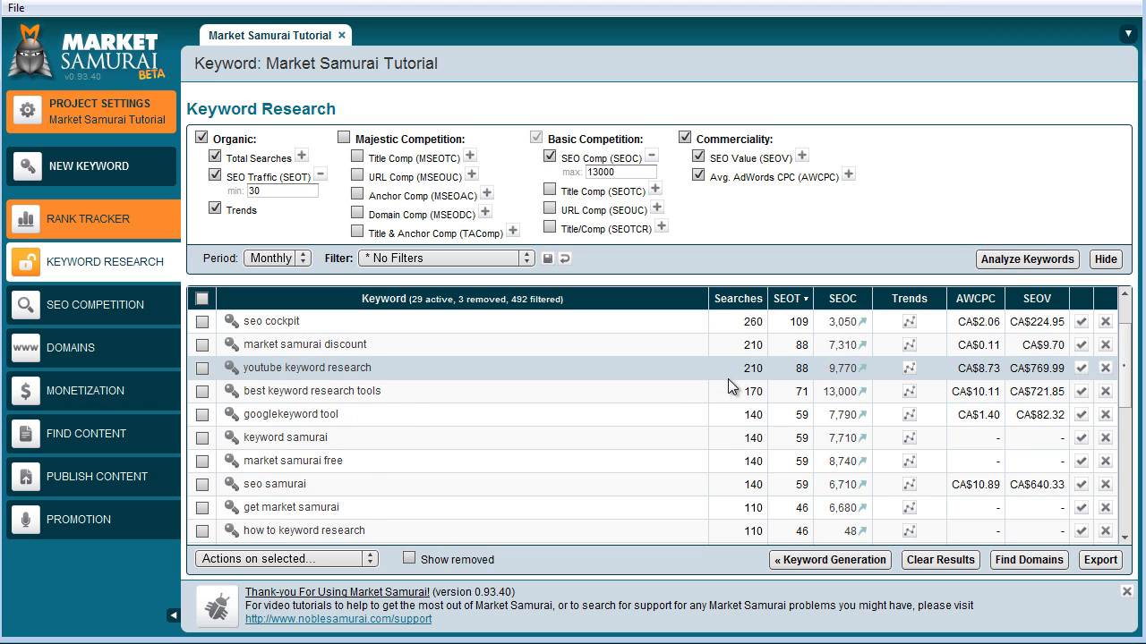
{"action": "scroll", "coordinate": [727, 379], "scroll_direction": "down", "scroll_amount": 3}
{"action": "scroll", "coordinate": [727, 379], "scroll_direction": "up", "scroll_amount": 4}
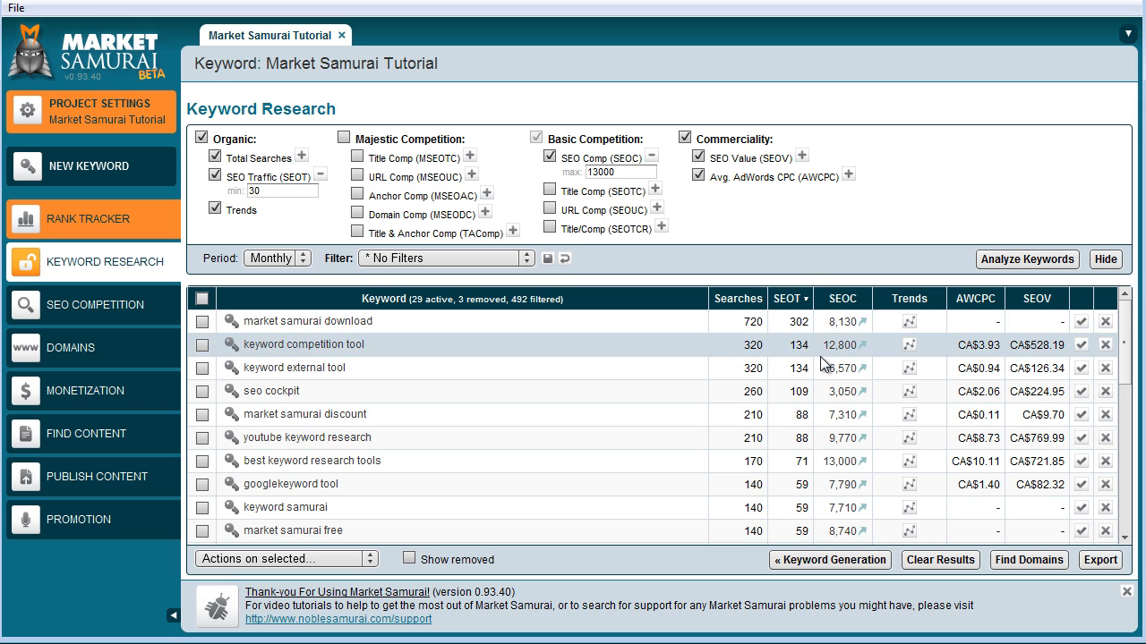
{"action": "left_click", "coordinate": [1102, 486]}
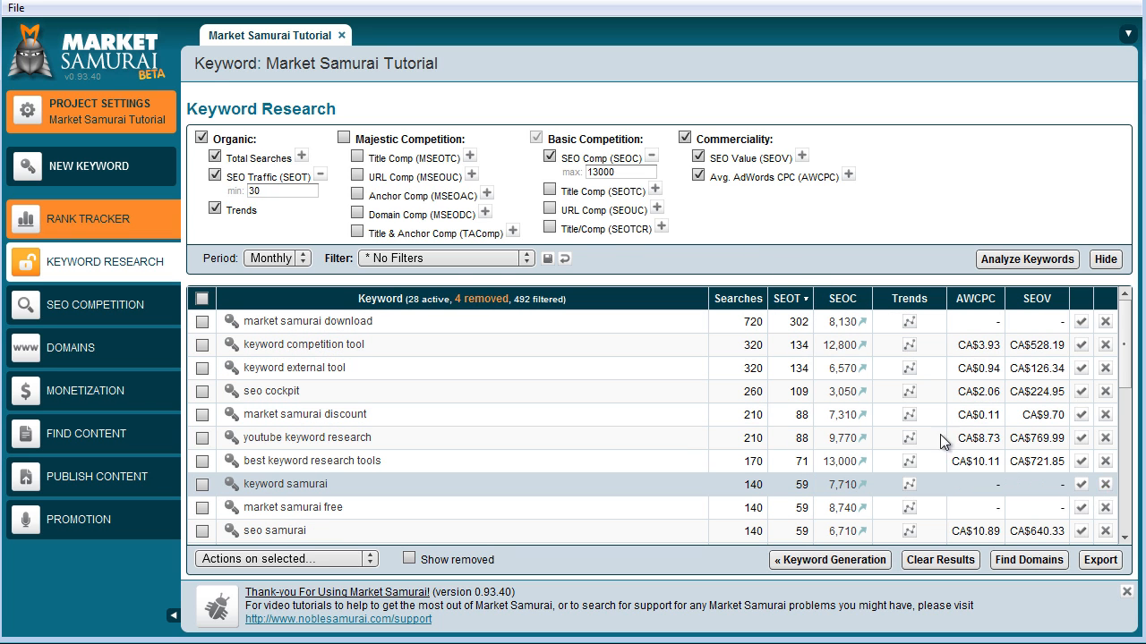
- Set the SEO Comp (SEOC) maximum to 12000
{"action": "double_click", "coordinate": [618, 173]}
{"action": "type", "text": "12000"}
{"action": "key", "text": "Return"}
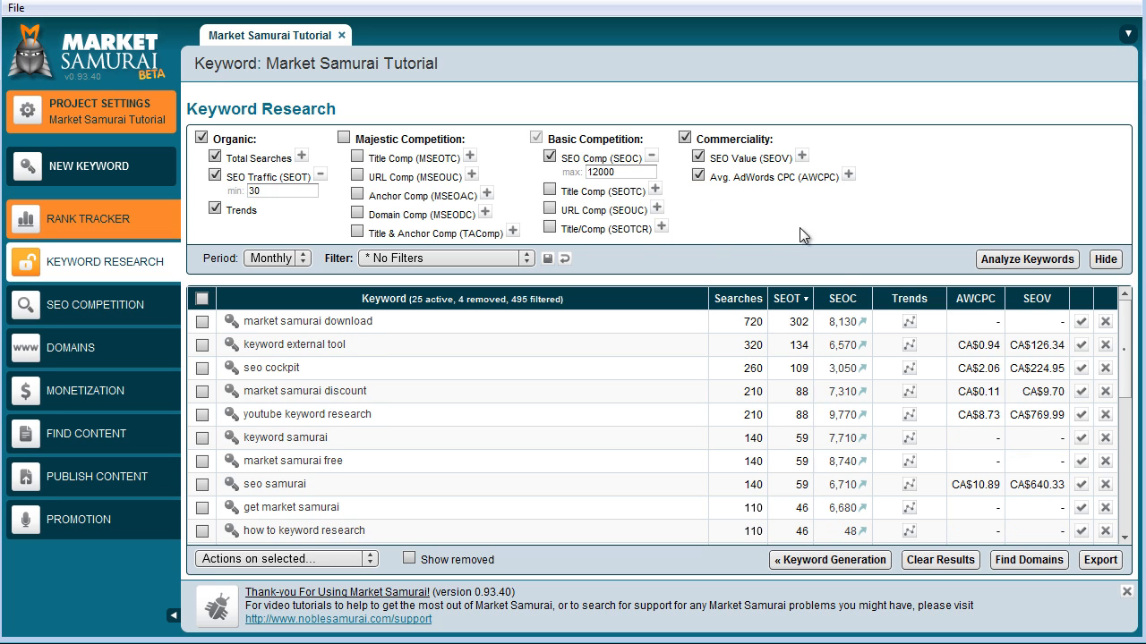
- Export the keyword analysis to the MS Export folder, replacing the existing Market Samurai Tutorial analysis.csv
{"action": "left_click", "coordinate": [1100, 561]}
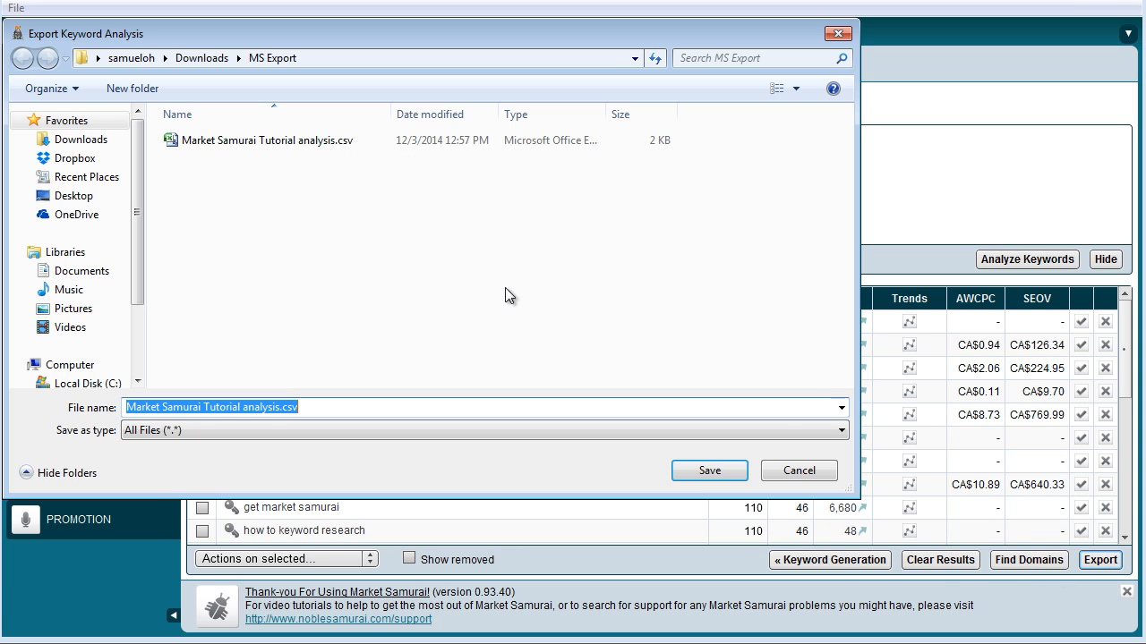
{"action": "double_click", "coordinate": [241, 141]}
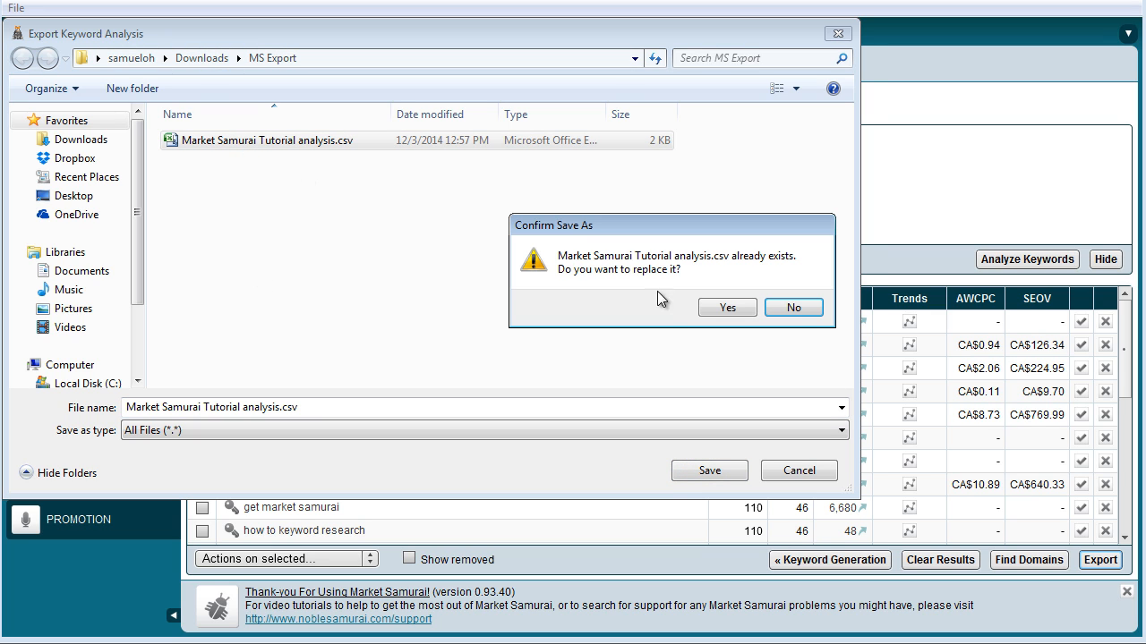
{"action": "left_click", "coordinate": [727, 307]}
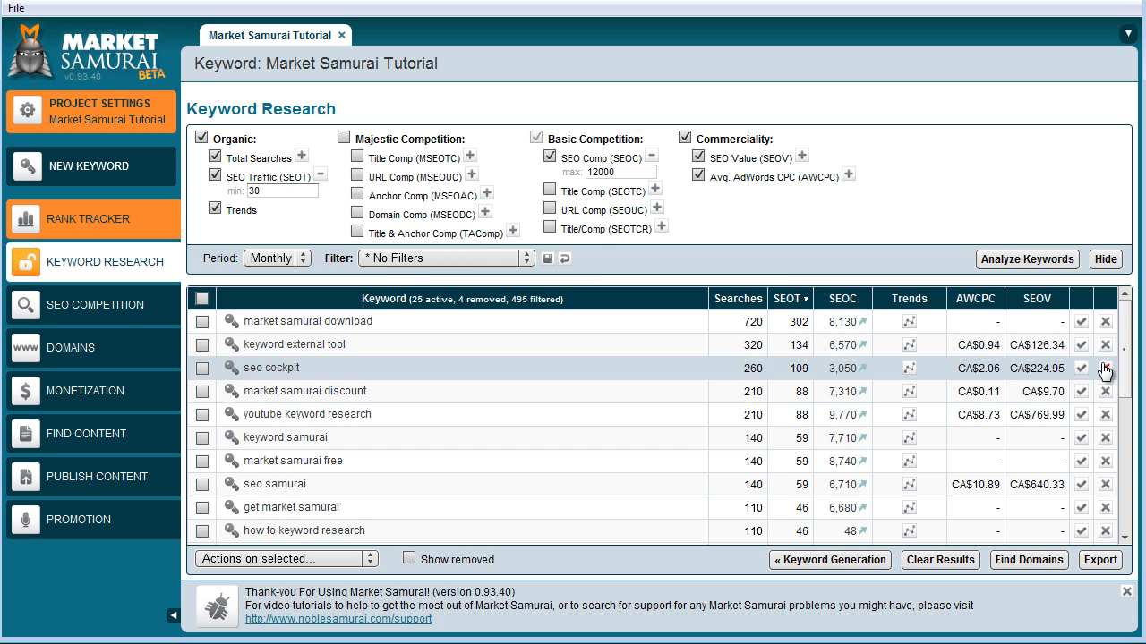
{"action": "left_click", "coordinate": [548, 258]}
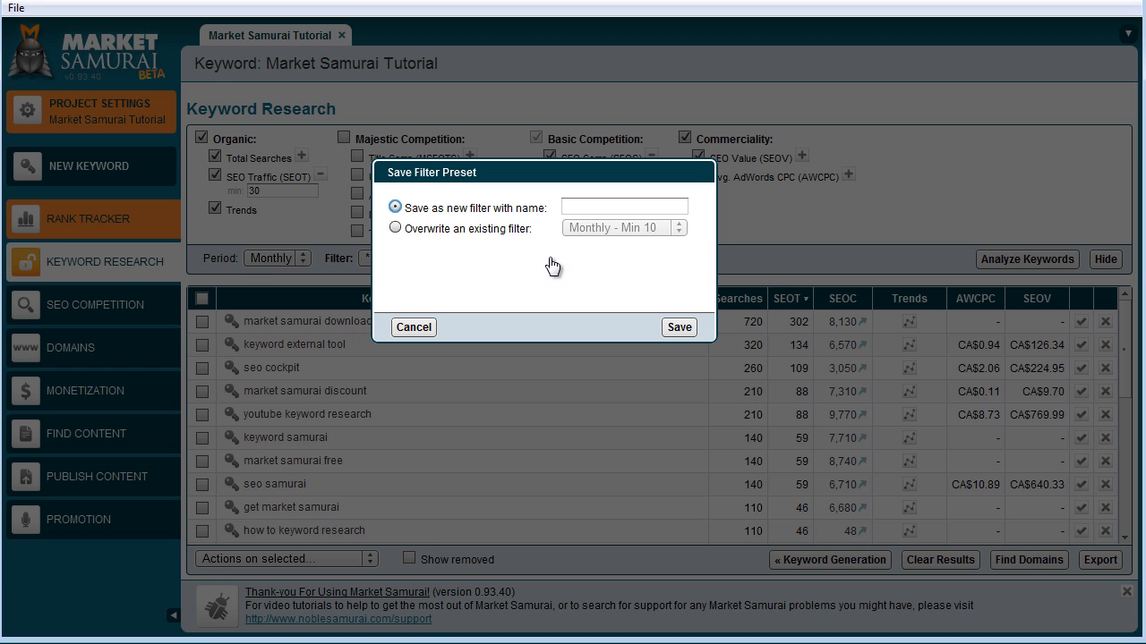
{"action": "left_click", "coordinate": [588, 207]}
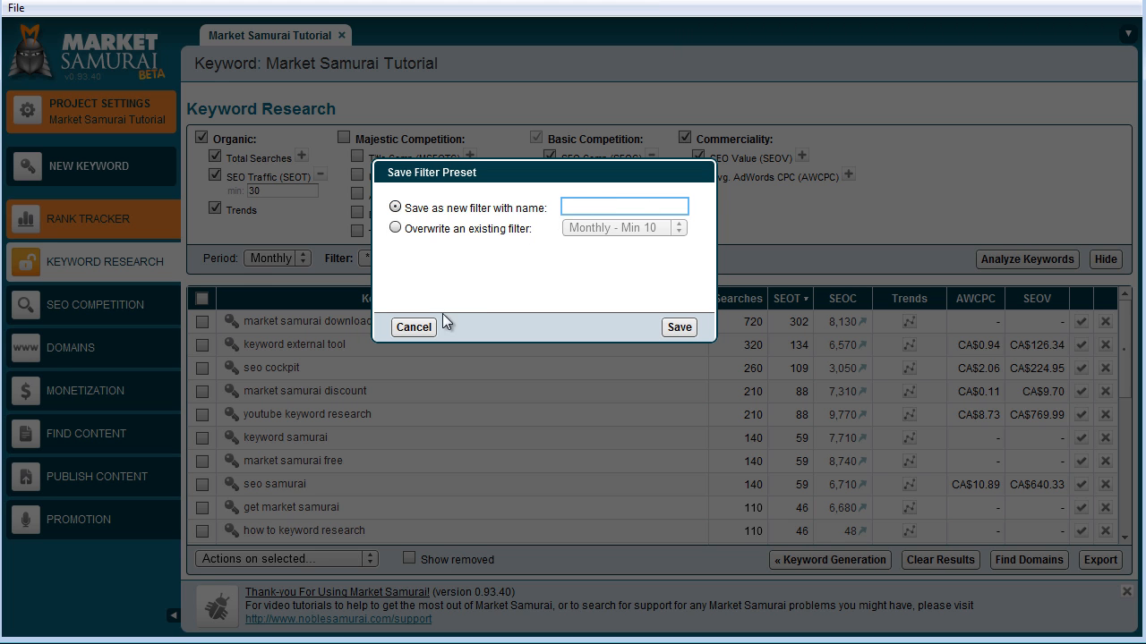
{"action": "left_click", "coordinate": [414, 327]}
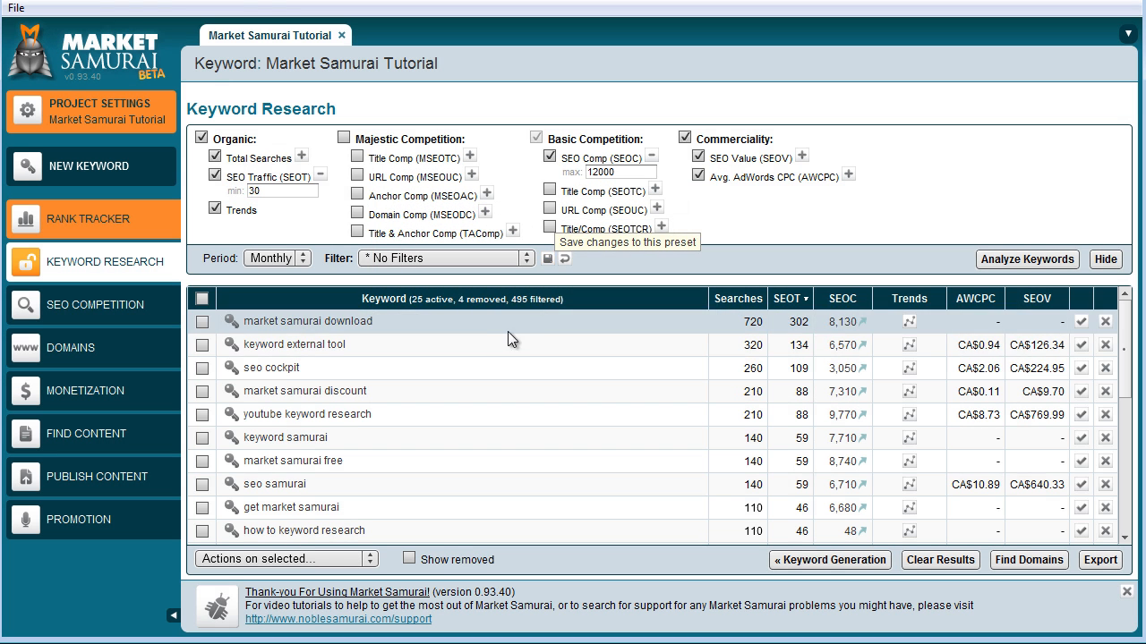
- Remove "seo cockpit" and "keyword spy tool" from the list and look through the remaining keywords
{"action": "left_click", "coordinate": [1103, 368]}
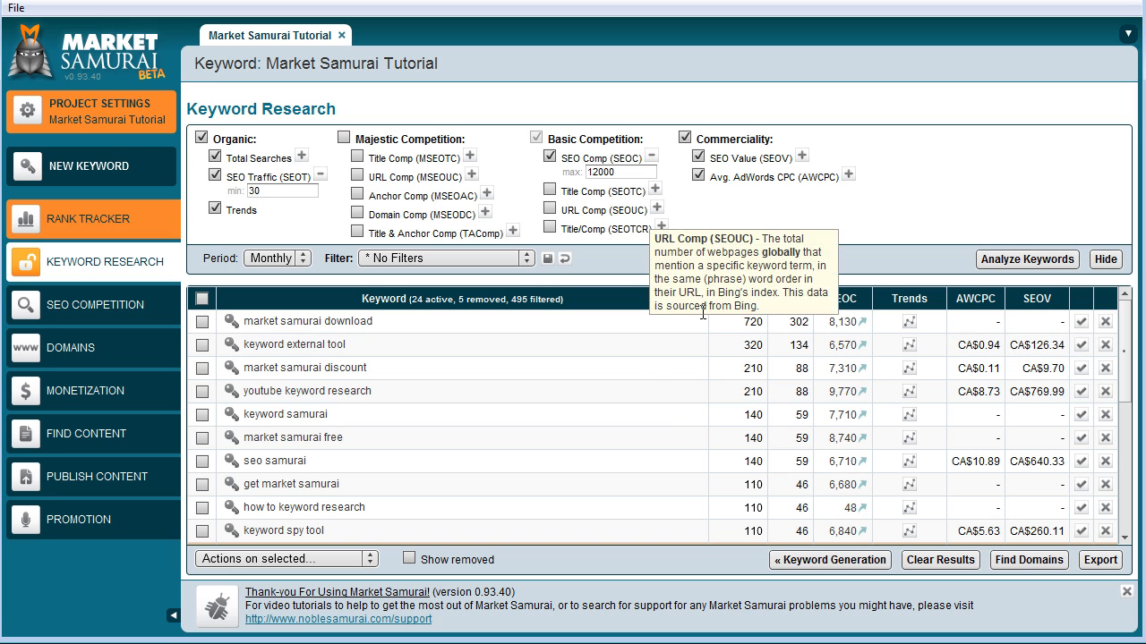
{"action": "left_click", "coordinate": [1104, 531]}
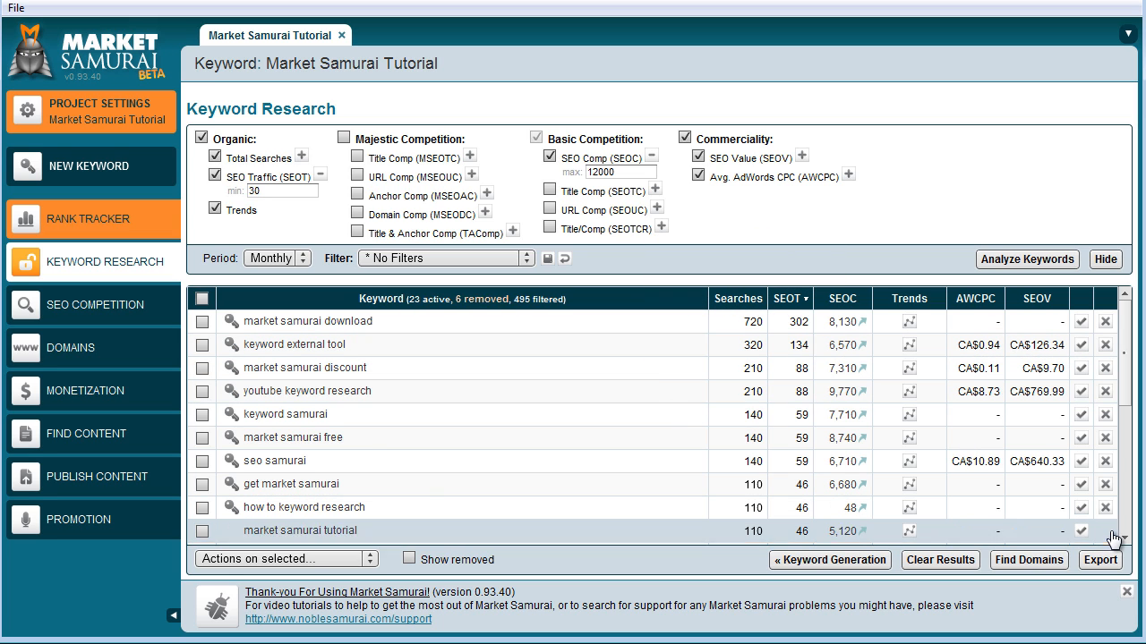
{"action": "scroll", "coordinate": [598, 404], "scroll_direction": "down", "scroll_amount": 1}
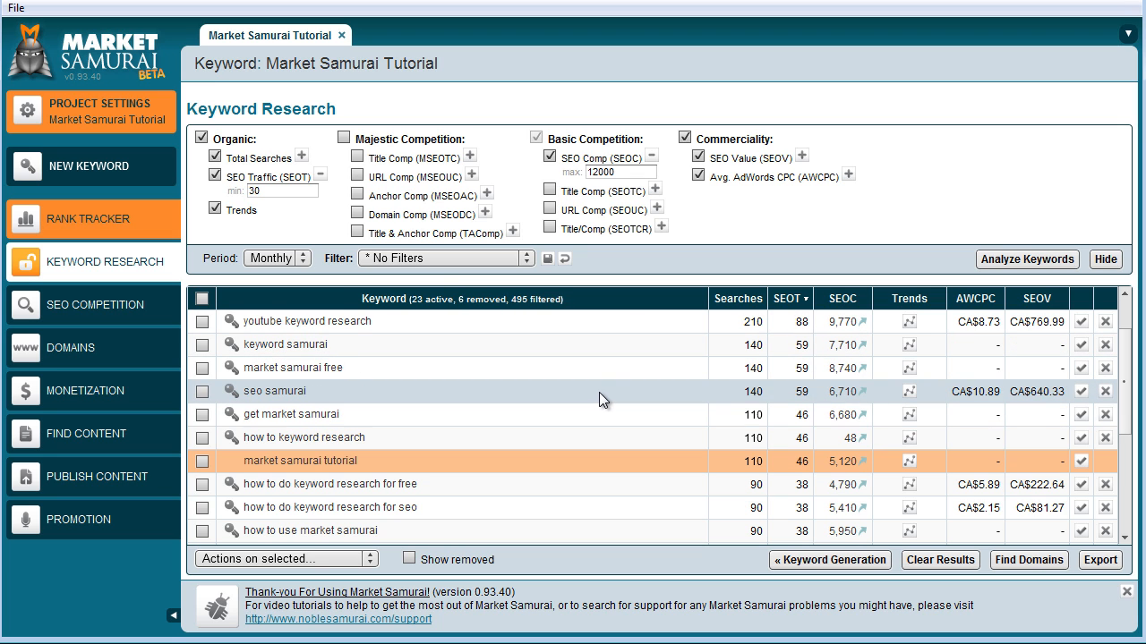
{"action": "scroll", "coordinate": [595, 396], "scroll_direction": "down", "scroll_amount": 1}
{"action": "scroll", "coordinate": [592, 459], "scroll_direction": "down", "scroll_amount": 2}
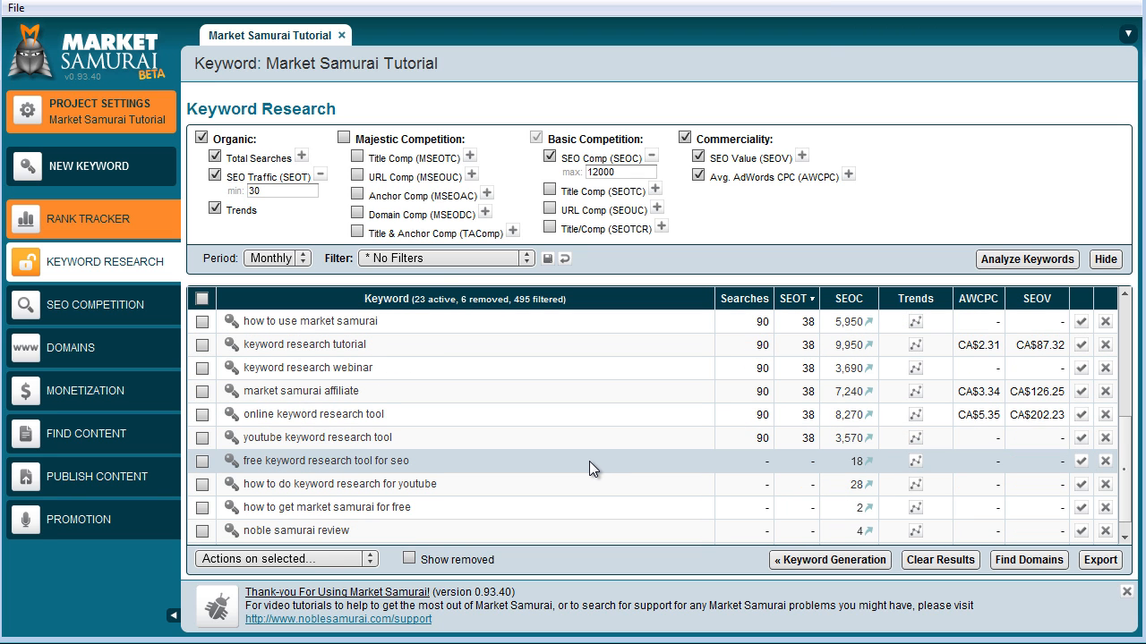
{"action": "scroll", "coordinate": [589, 461], "scroll_direction": "down", "scroll_amount": 1}
{"action": "scroll", "coordinate": [589, 461], "scroll_direction": "up", "scroll_amount": 5}
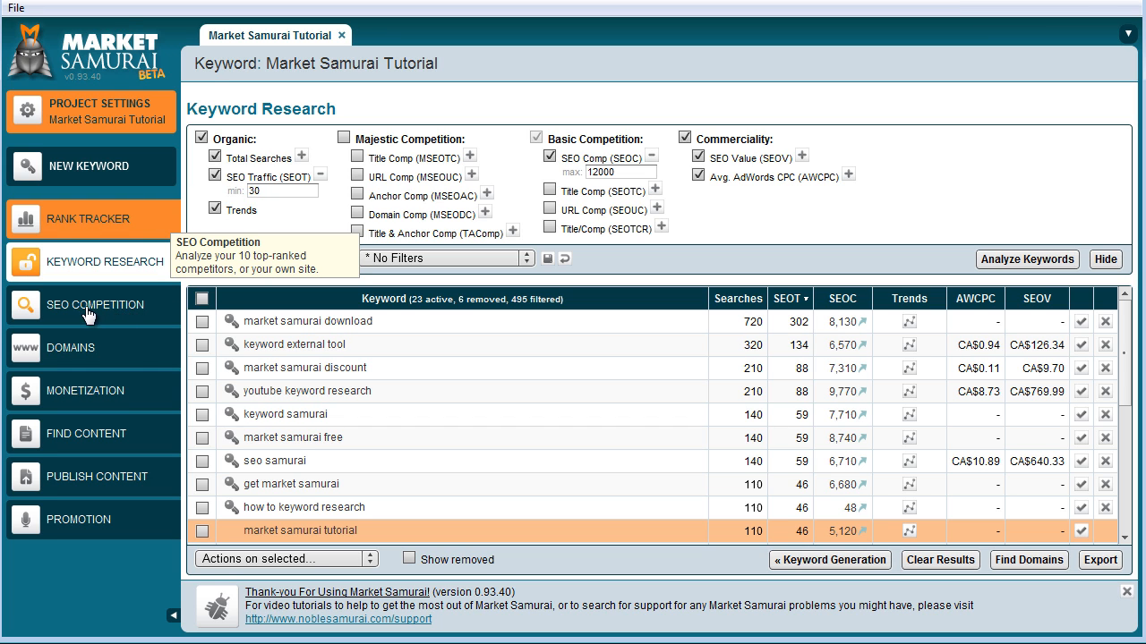
- Open SEO Competition for the project keyword and exclude all Off Page and On Page factors
{"action": "left_click", "coordinate": [123, 313]}
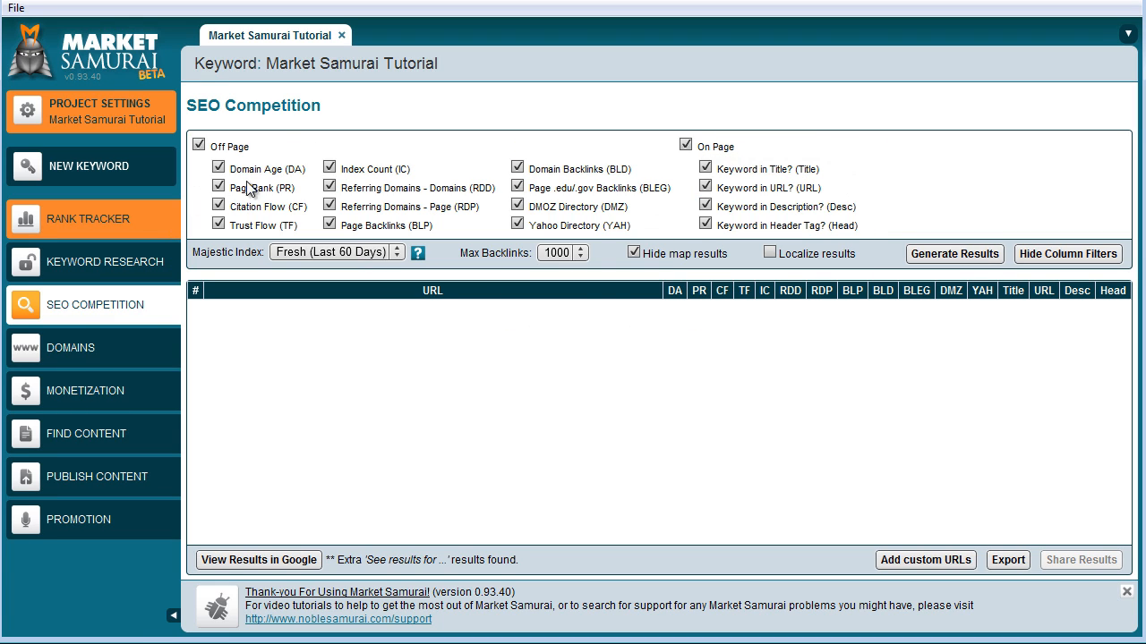
{"action": "left_click", "coordinate": [199, 145]}
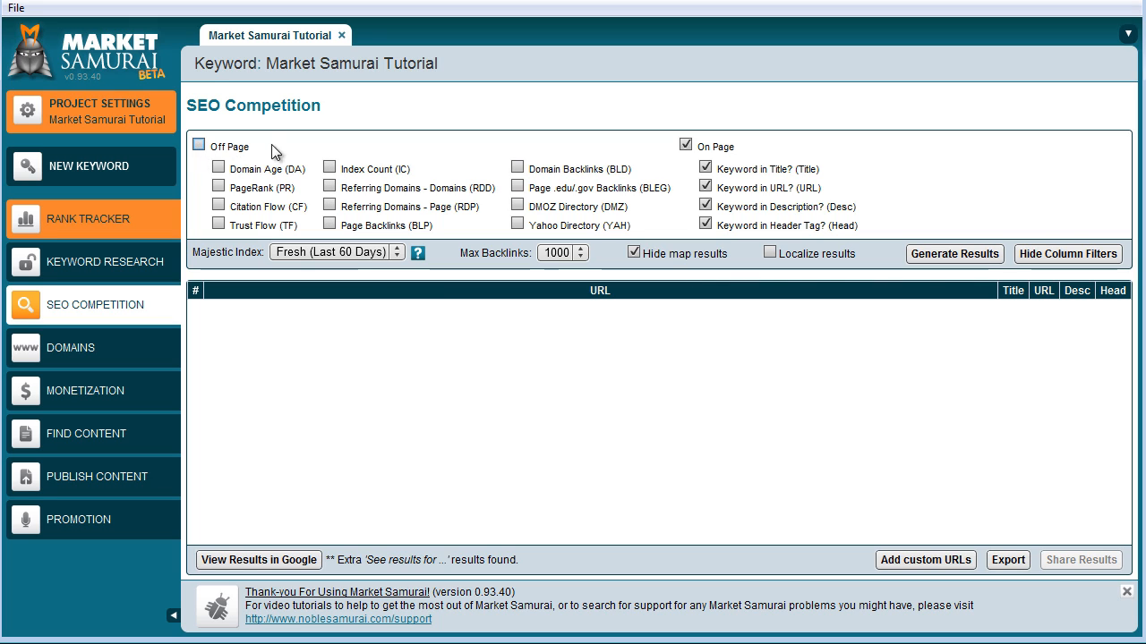
{"action": "left_click", "coordinate": [685, 143]}
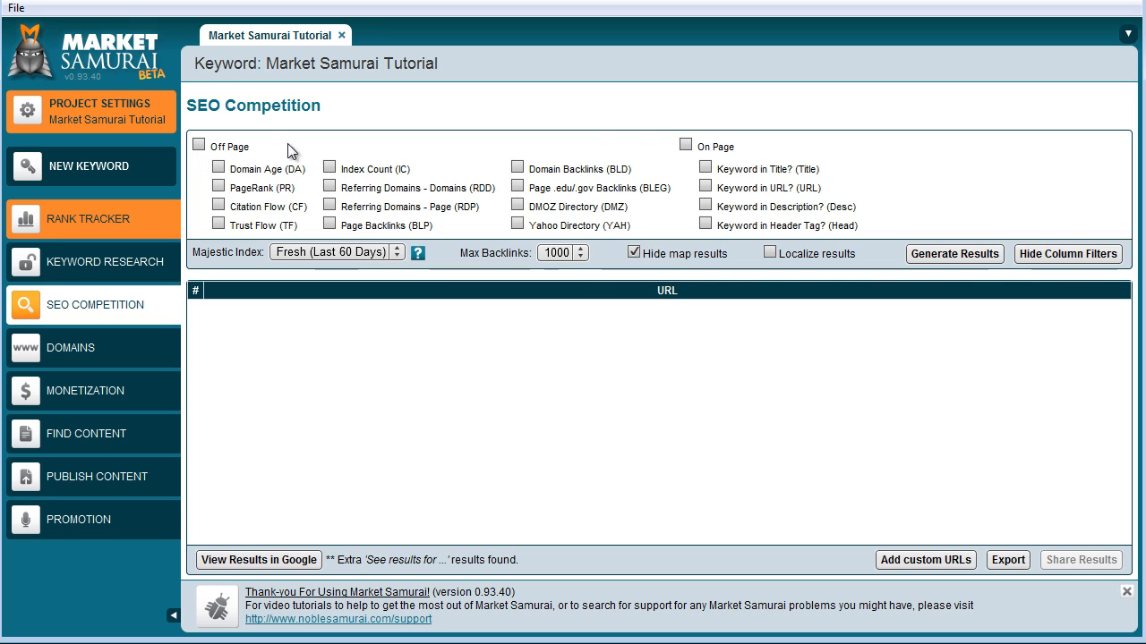
- Include Domain Age, PageRank, Page Backlinks, Domain Backlinks and all On Page factors, and generate the SEO competition results
{"action": "left_click", "coordinate": [218, 168]}
{"action": "left_click", "coordinate": [219, 186]}
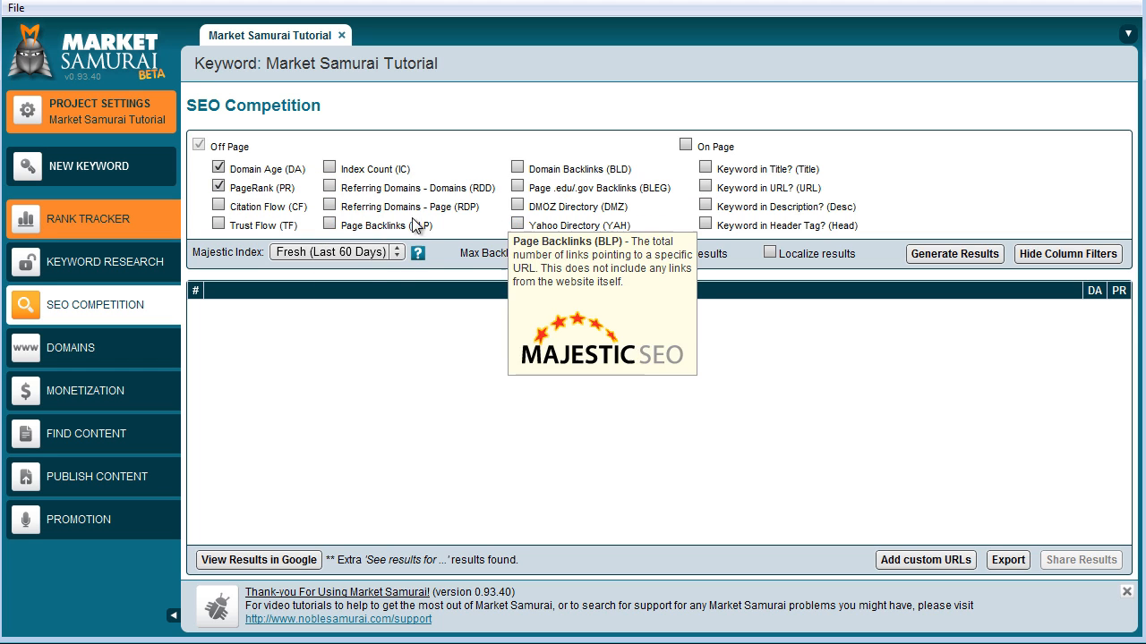
{"action": "left_click", "coordinate": [329, 224]}
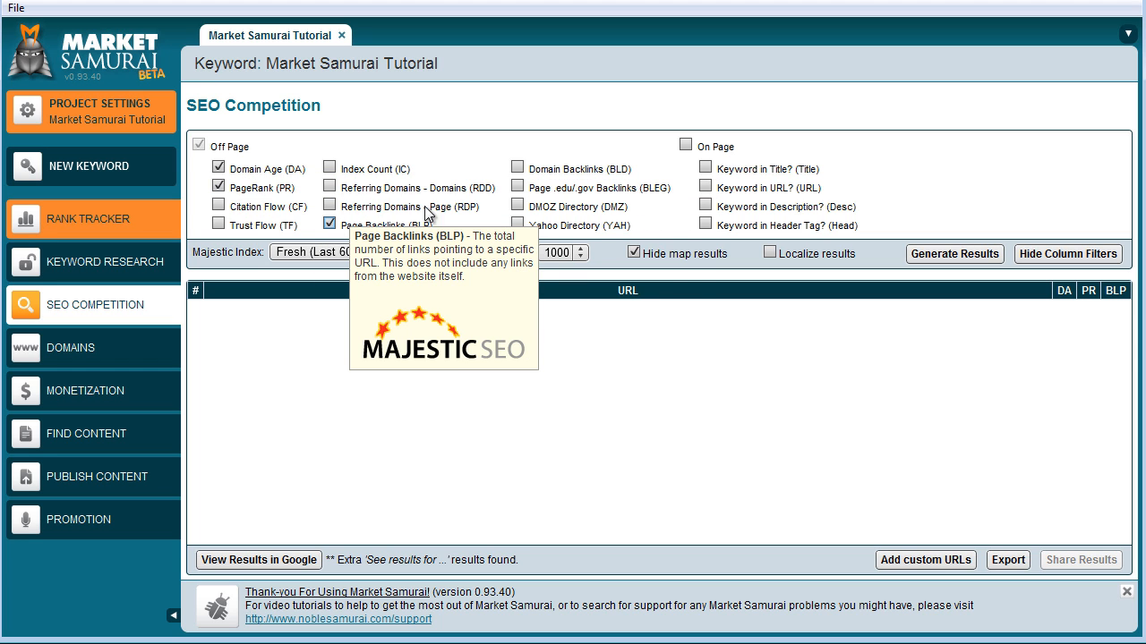
{"action": "left_click", "coordinate": [518, 168]}
{"action": "left_click", "coordinate": [687, 145]}
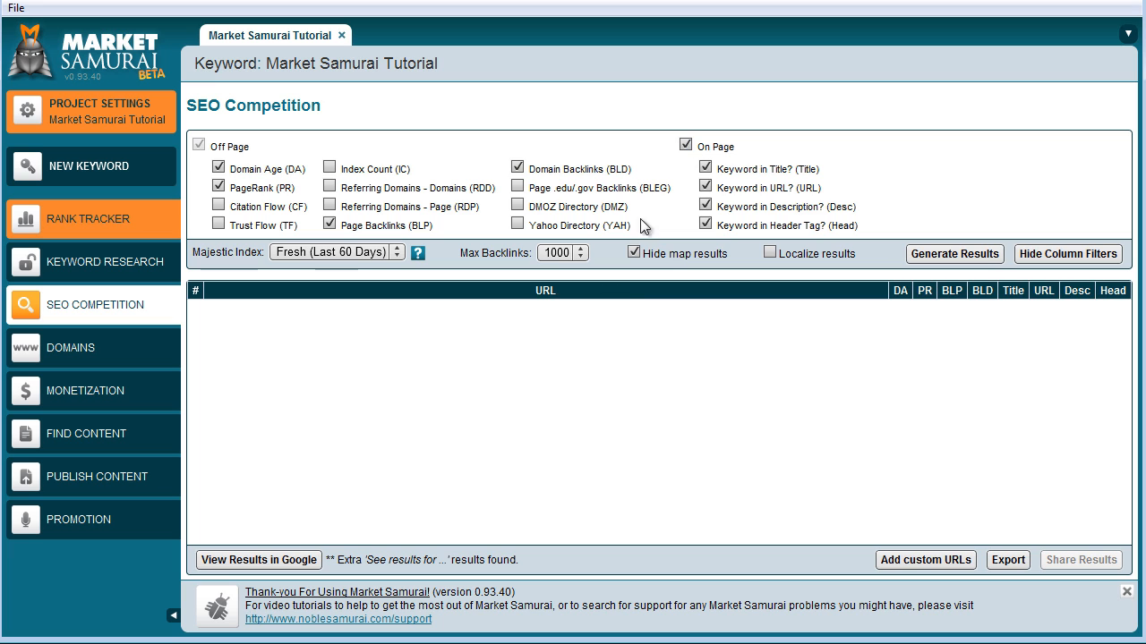
{"action": "left_click", "coordinate": [935, 253]}
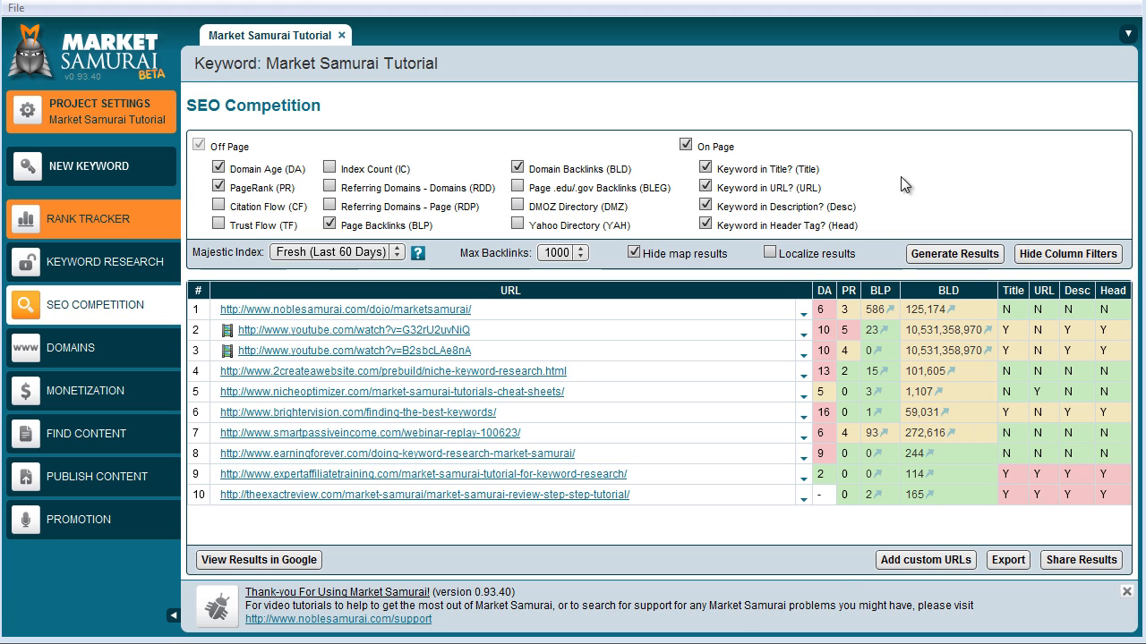
- Examine the backlink and on-page keyword columns for the top-ranked results, including the noblesamurai.com and YouTube pages
{"action": "mouse_move", "coordinate": [875, 289]}
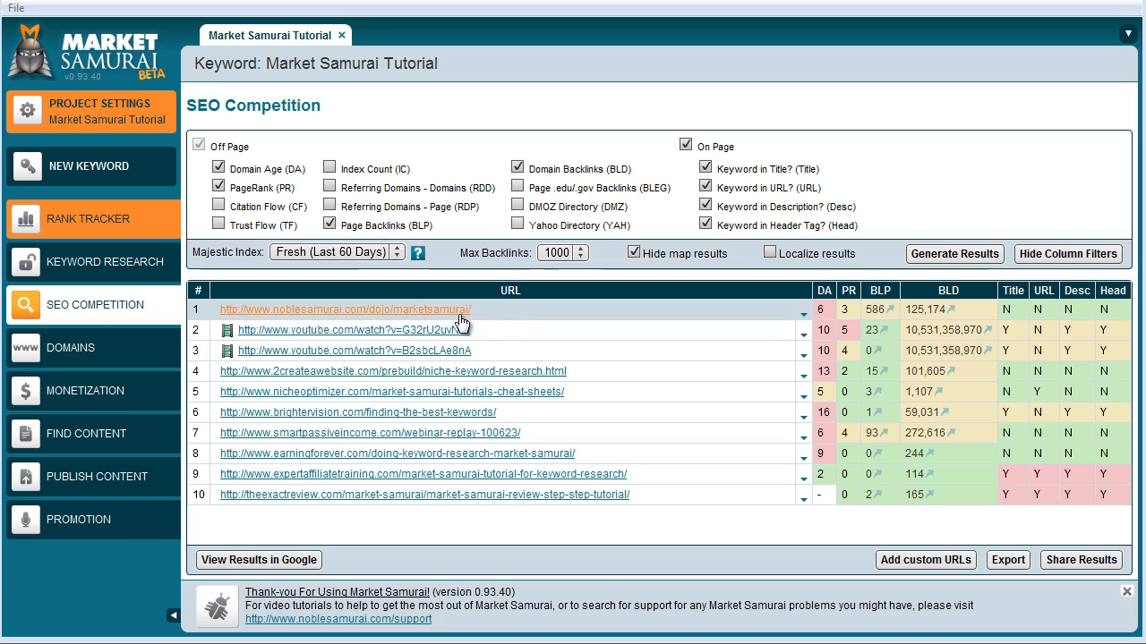
{"action": "mouse_move", "coordinate": [825, 285]}
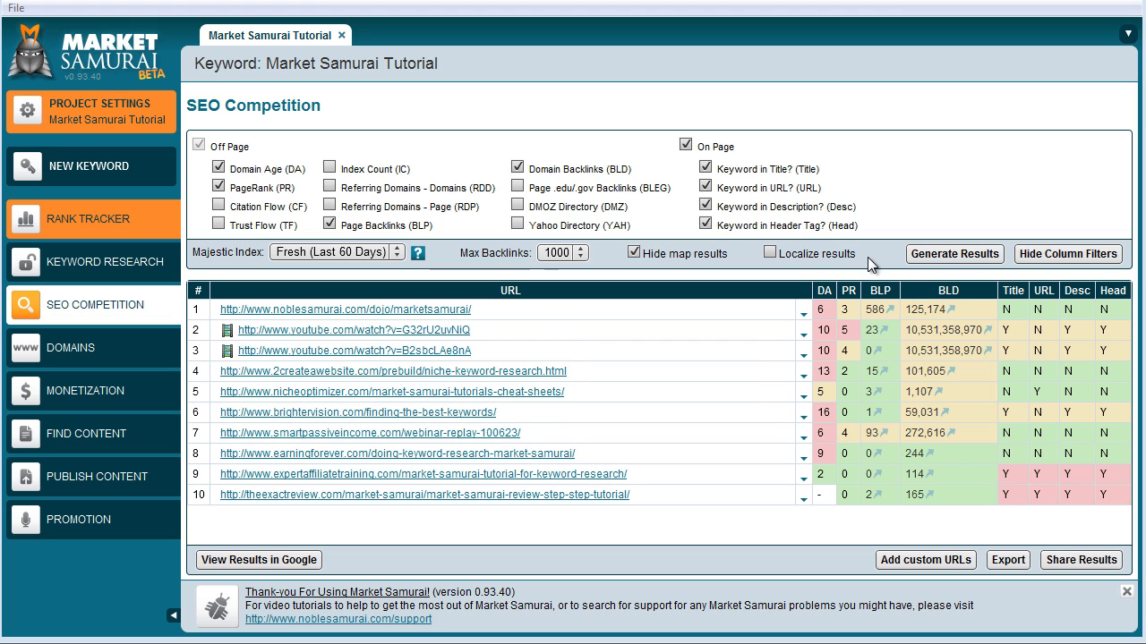
{"action": "mouse_move", "coordinate": [892, 289]}
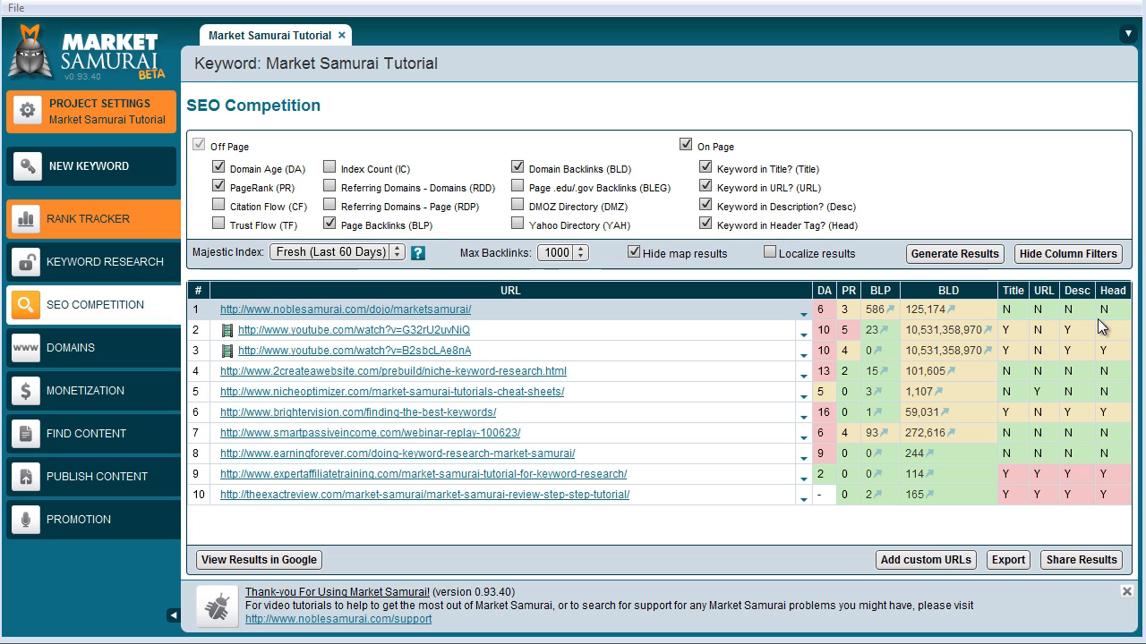
{"action": "left_click", "coordinate": [1070, 330]}
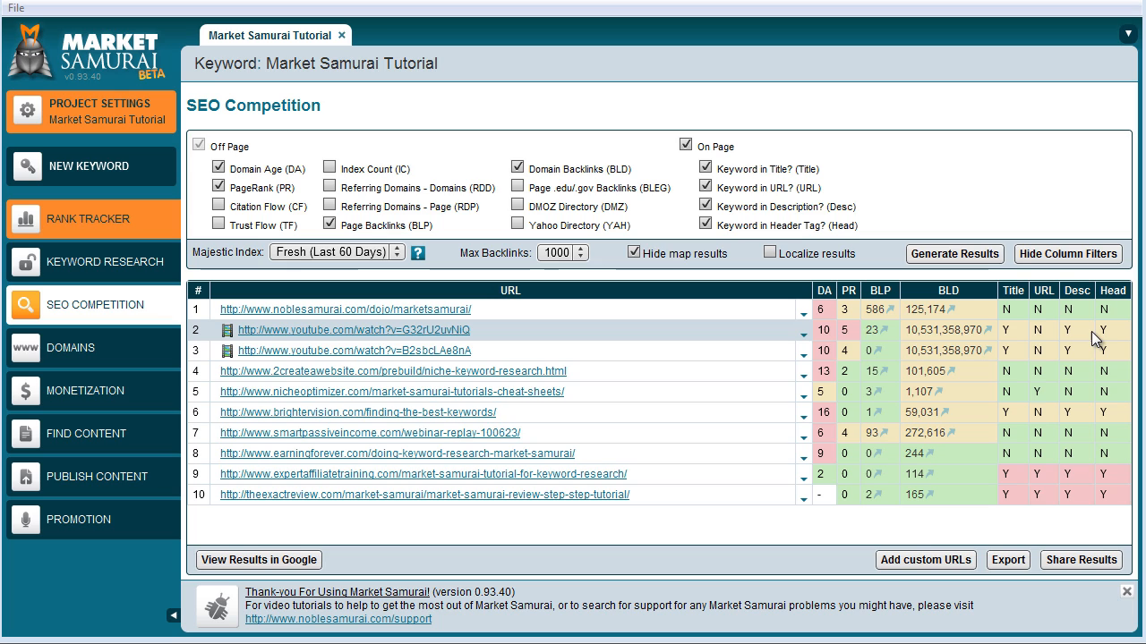
{"action": "left_click", "coordinate": [1074, 348]}
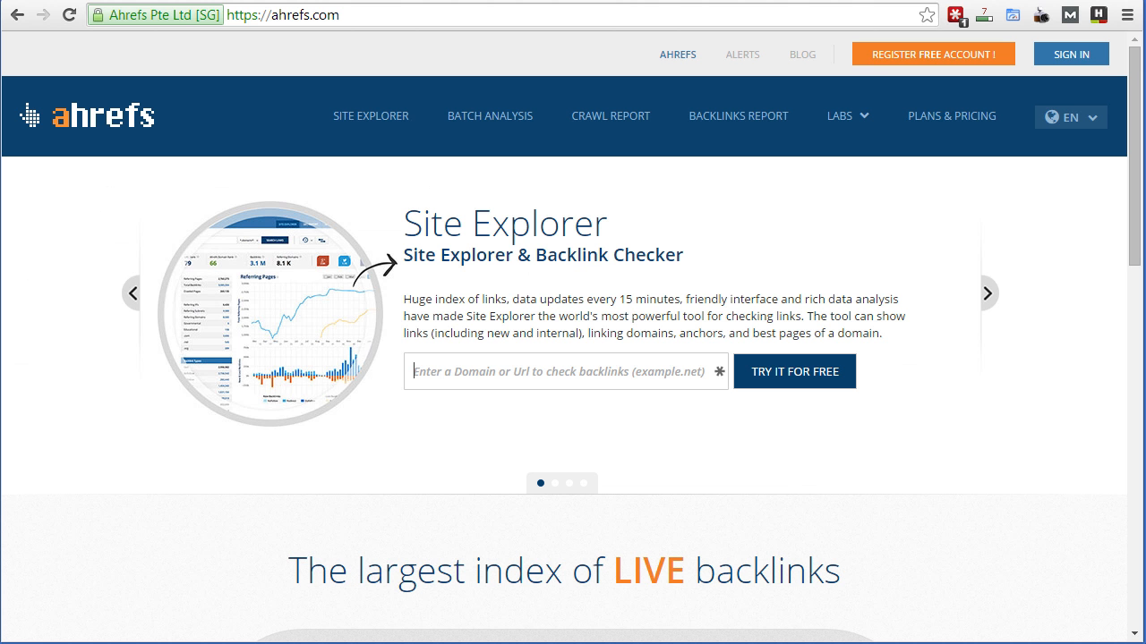
{"action": "left_click", "coordinate": [503, 376]}
{"action": "type", "text": "http://www.2createawebsite.com/prebuild/niche-keyword-research.html"}
{"action": "left_click", "coordinate": [816, 376]}
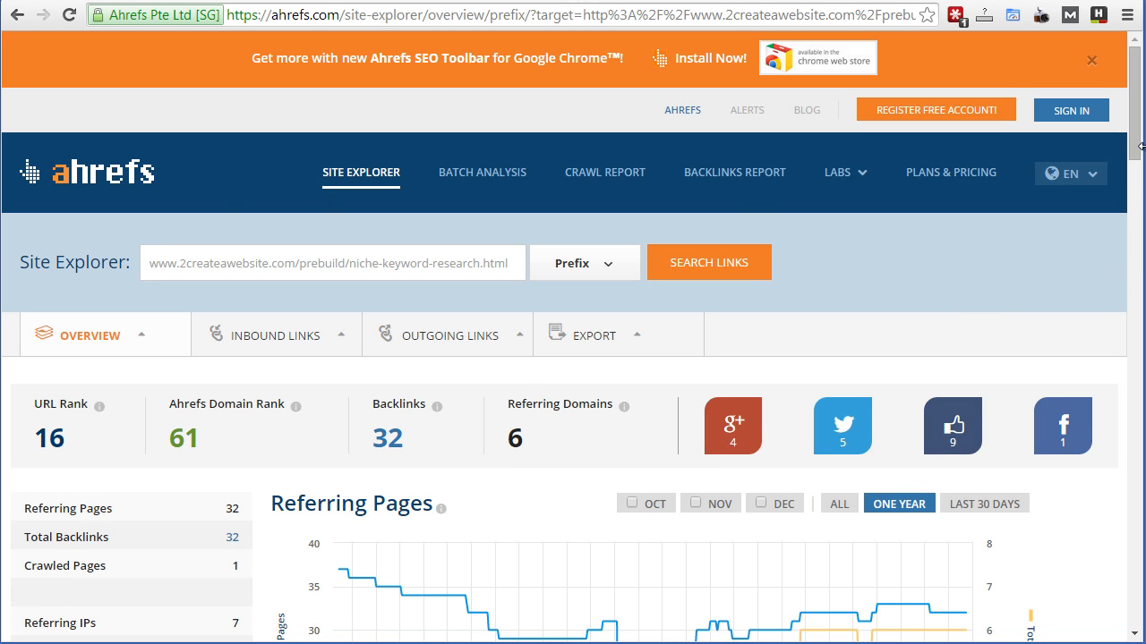
{"action": "left_click", "coordinate": [1092, 60]}
{"action": "scroll", "coordinate": [1119, 152], "scroll_direction": "down", "scroll_amount": 4}
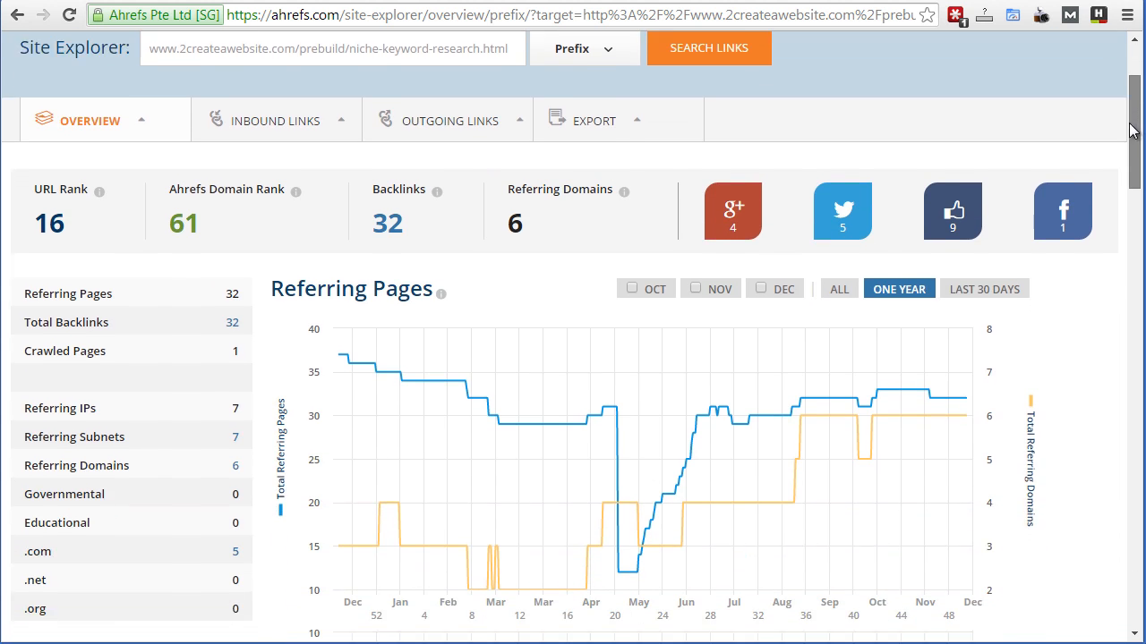
{"action": "scroll", "coordinate": [1121, 134], "scroll_direction": "up", "scroll_amount": 2}
{"action": "scroll", "coordinate": [1119, 128], "scroll_direction": "up", "scroll_amount": 2}
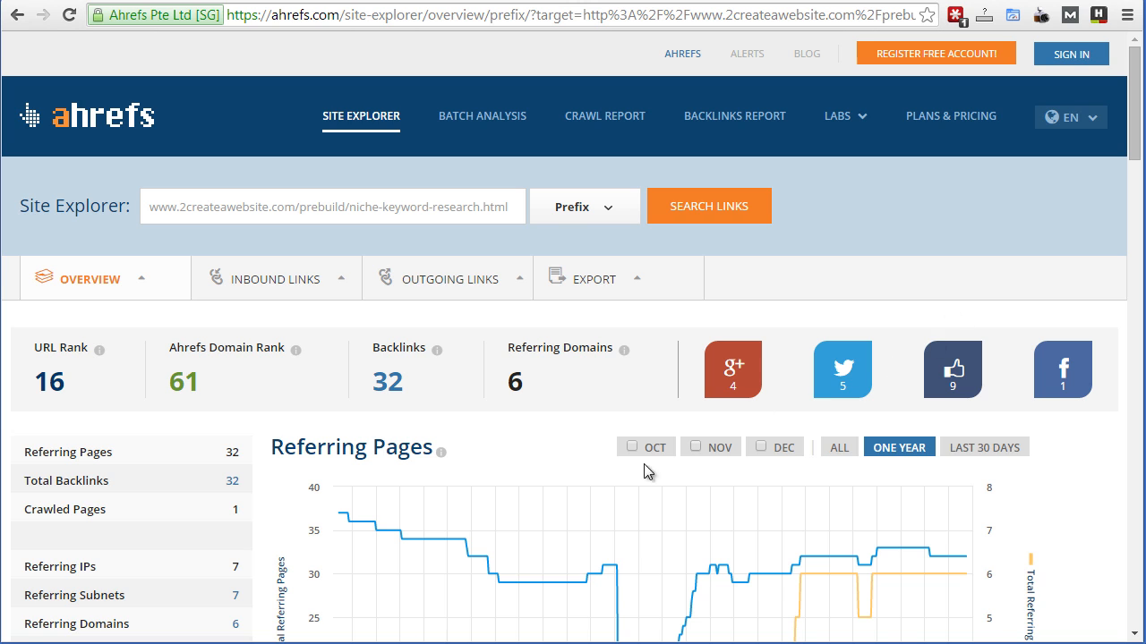
- Open the list of inbound links for the 2createawebsite.com page and review the referring pages
{"action": "scroll", "coordinate": [317, 403], "scroll_direction": "down", "scroll_amount": 1}
{"action": "mouse_move", "coordinate": [283, 170]}
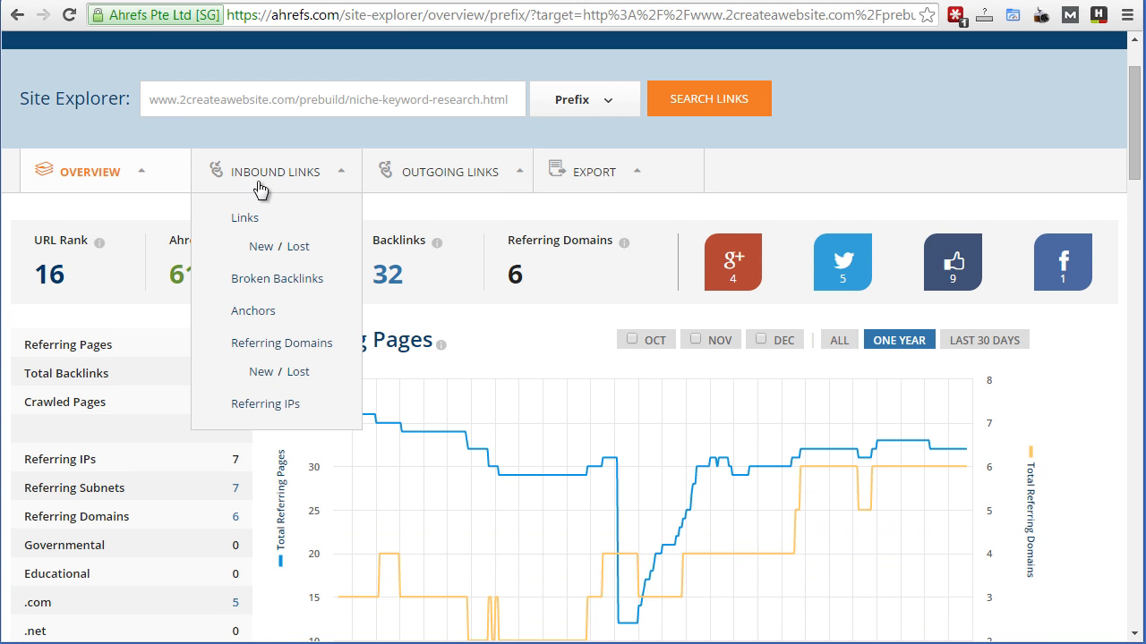
{"action": "left_click", "coordinate": [244, 220]}
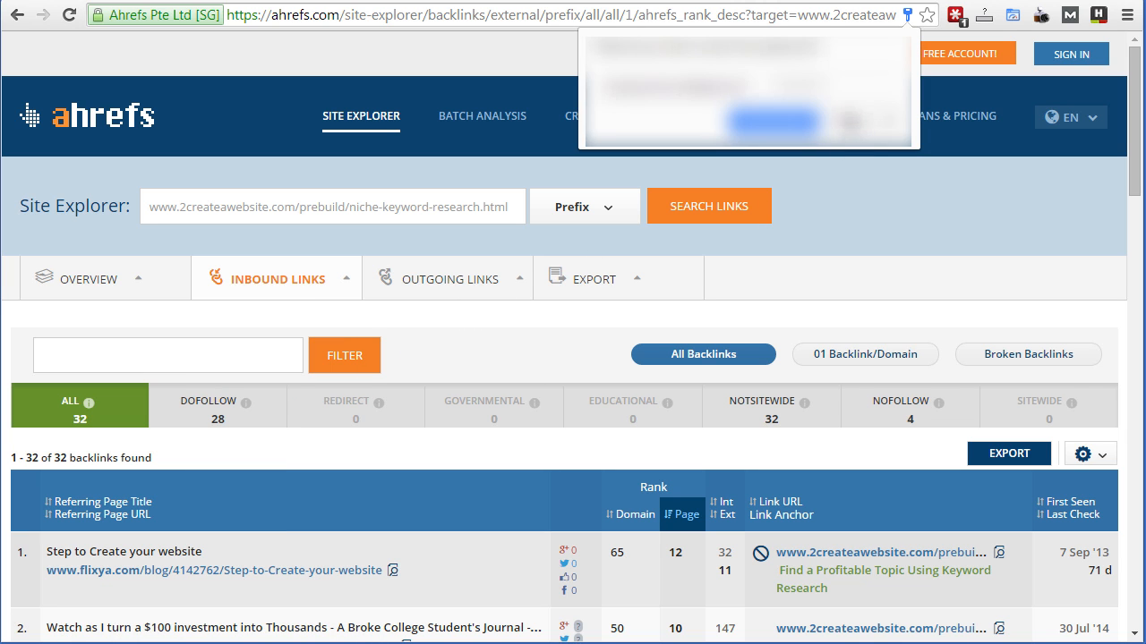
{"action": "mouse_move", "coordinate": [532, 269]}
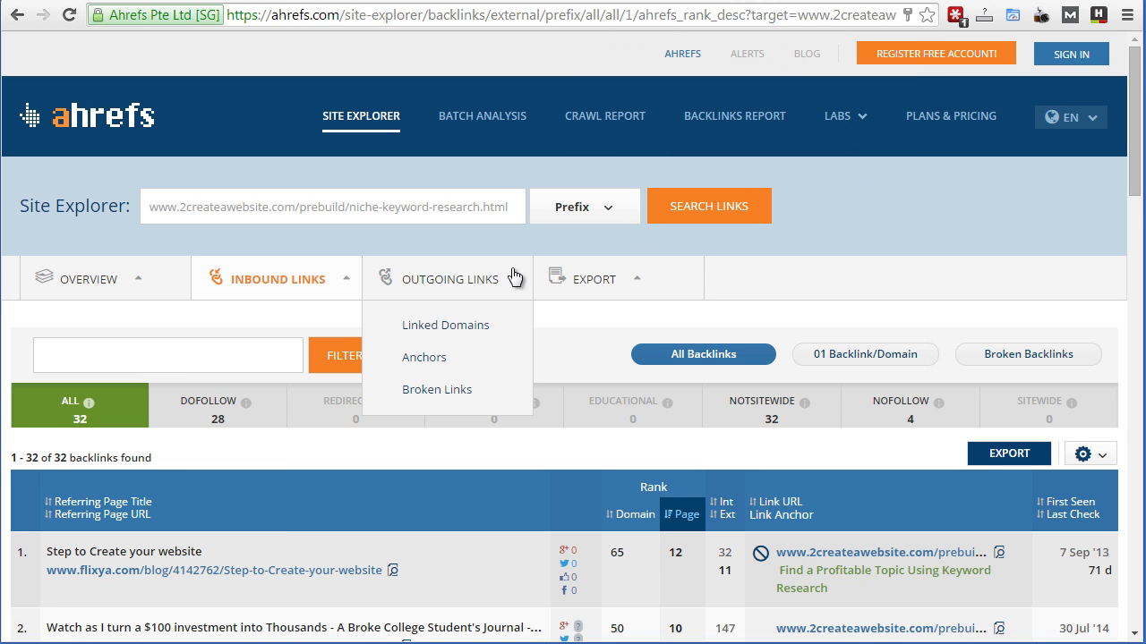
{"action": "scroll", "coordinate": [493, 286], "scroll_direction": "down", "scroll_amount": 3}
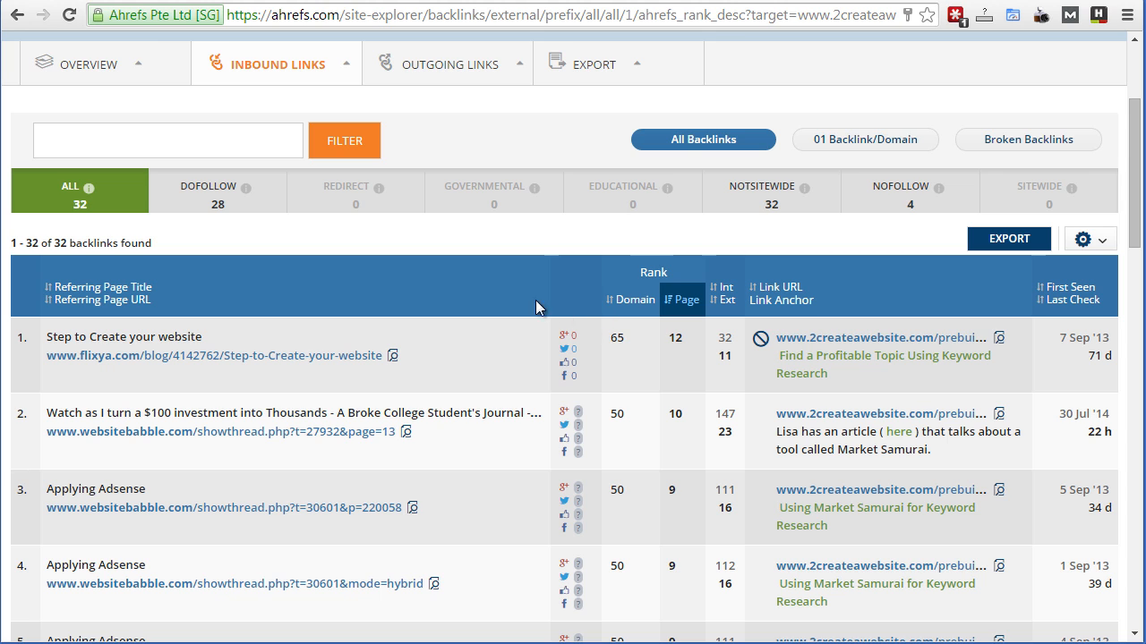
{"action": "scroll", "coordinate": [457, 296], "scroll_direction": "down", "scroll_amount": 2}
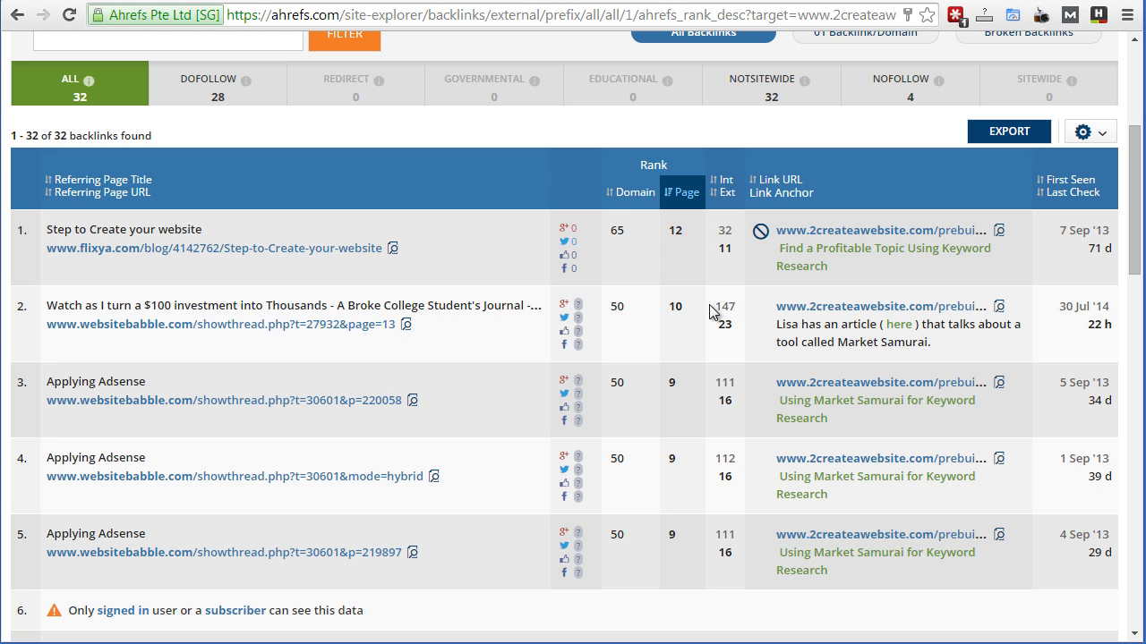
- Highlight the link anchor texts of the first and third backlinks to compare their wording
{"action": "triple_click", "coordinate": [786, 248]}
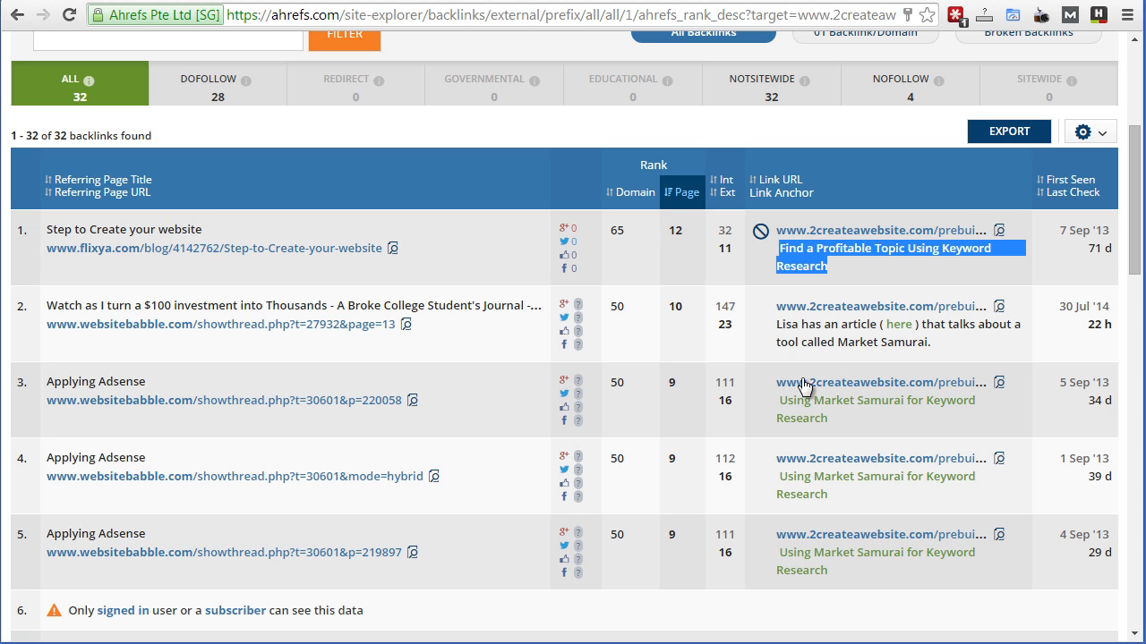
{"action": "triple_click", "coordinate": [786, 404]}
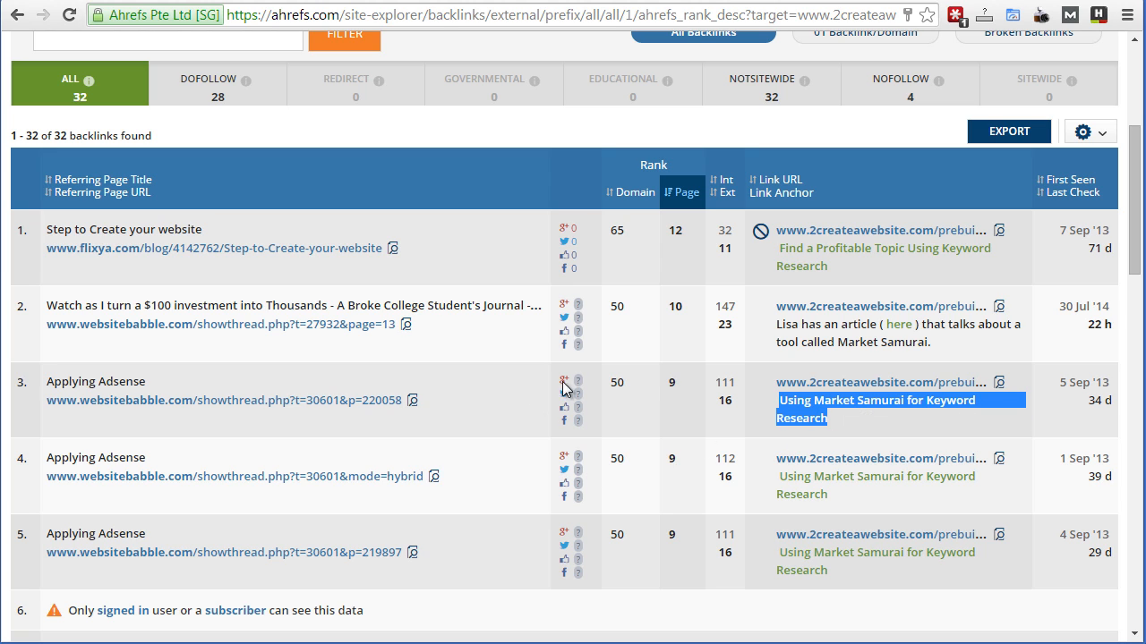
{"action": "left_click", "coordinate": [782, 255]}
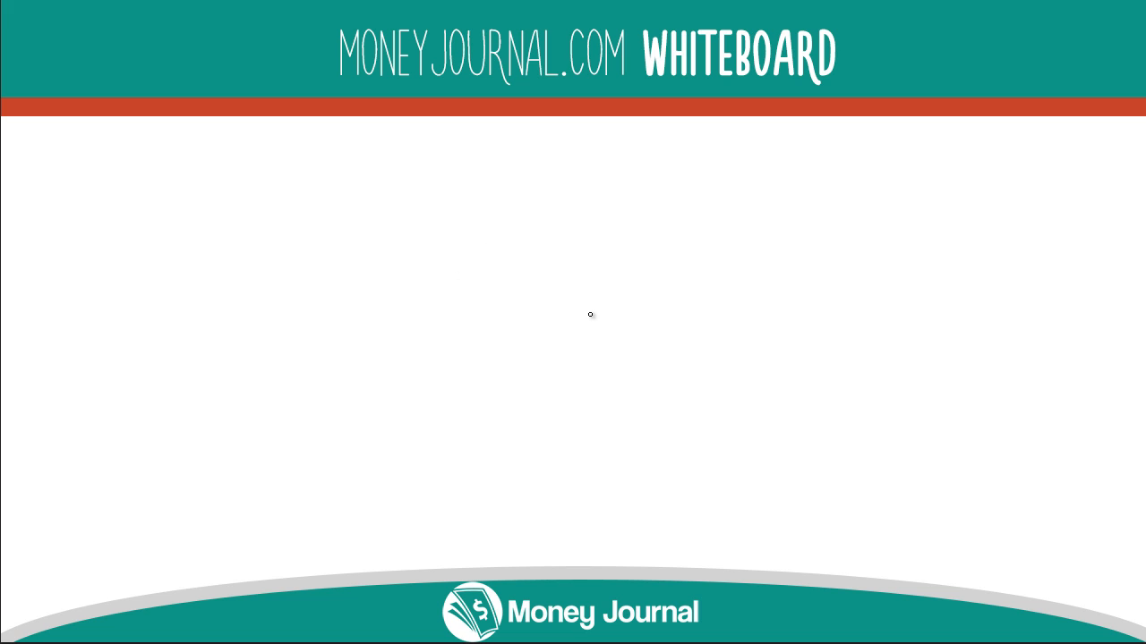
- Switch to the whiteboard and write the headings "NO" and "DO" side by side
{"action": "mouse_move", "coordinate": [267, 179]}
{"action": "left_mouse_down"}
{"action": "mouse_move", "coordinate": [273, 220]}
{"action": "mouse_move", "coordinate": [309, 163]}
{"action": "mouse_move", "coordinate": [331, 176]}
{"action": "left_mouse_up"}
{"action": "left_click_drag", "start_coordinate": [636, 174], "coordinate": [638, 206]}
{"action": "mouse_move", "coordinate": [639, 169]}
{"action": "left_mouse_down"}
{"action": "mouse_move", "coordinate": [656, 169]}
{"action": "mouse_move", "coordinate": [641, 202]}
{"action": "mouse_move", "coordinate": [669, 204]}
{"action": "left_mouse_up"}
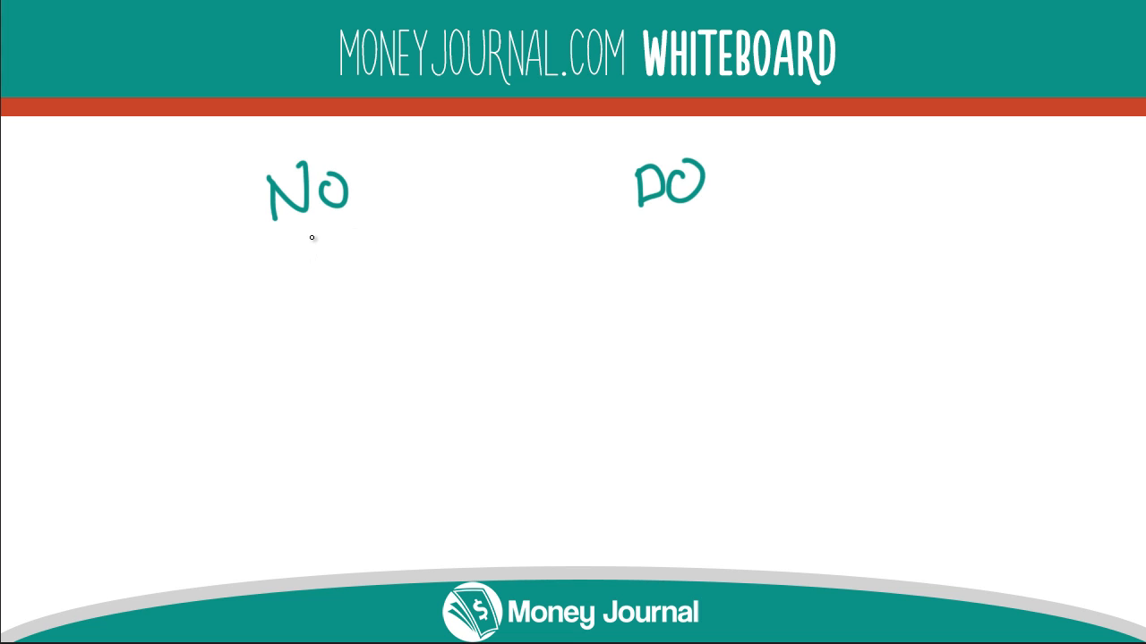
- Sketch an arrow to a page box linked to a second box under "NO", and an arrow with a started box under "DO"
{"action": "left_click_drag", "start_coordinate": [314, 225], "coordinate": [300, 319]}
{"action": "mouse_move", "coordinate": [299, 275]}
{"action": "left_mouse_down"}
{"action": "mouse_move", "coordinate": [350, 307]}
{"action": "mouse_move", "coordinate": [308, 341]}
{"action": "mouse_move", "coordinate": [327, 300]}
{"action": "mouse_move", "coordinate": [449, 206]}
{"action": "left_mouse_up"}
{"action": "mouse_move", "coordinate": [452, 163]}
{"action": "left_mouse_down"}
{"action": "mouse_move", "coordinate": [494, 168]}
{"action": "mouse_move", "coordinate": [445, 161]}
{"action": "left_mouse_up"}
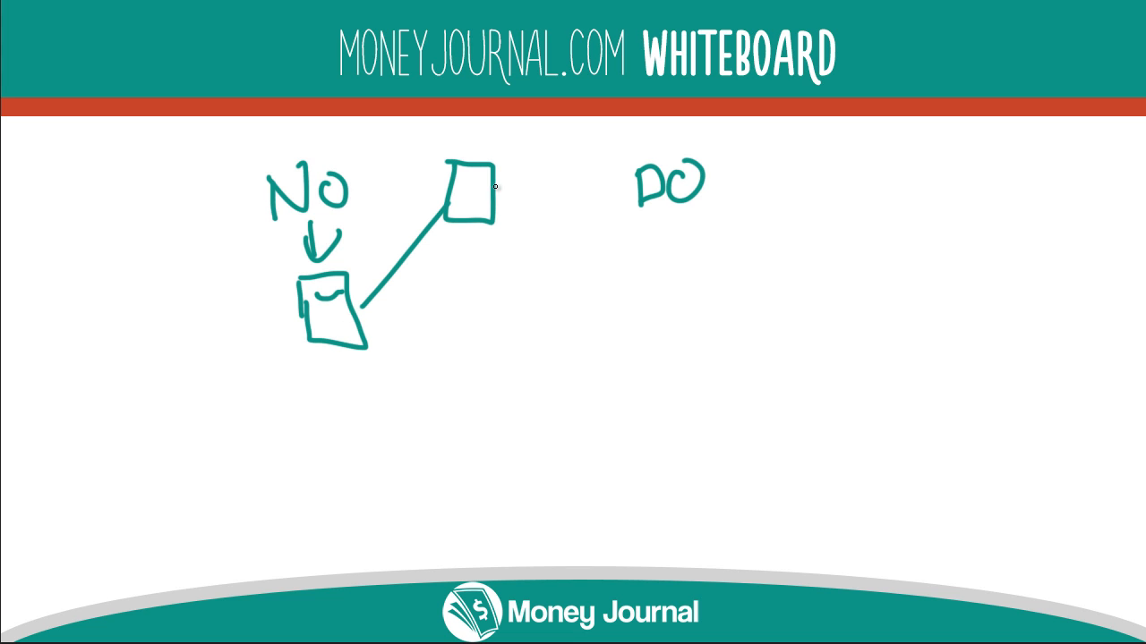
{"action": "left_click", "coordinate": [656, 254]}
{"action": "mouse_move", "coordinate": [676, 216]}
{"action": "left_mouse_down"}
{"action": "mouse_move", "coordinate": [673, 267]}
{"action": "mouse_move", "coordinate": [691, 261]}
{"action": "left_mouse_up"}
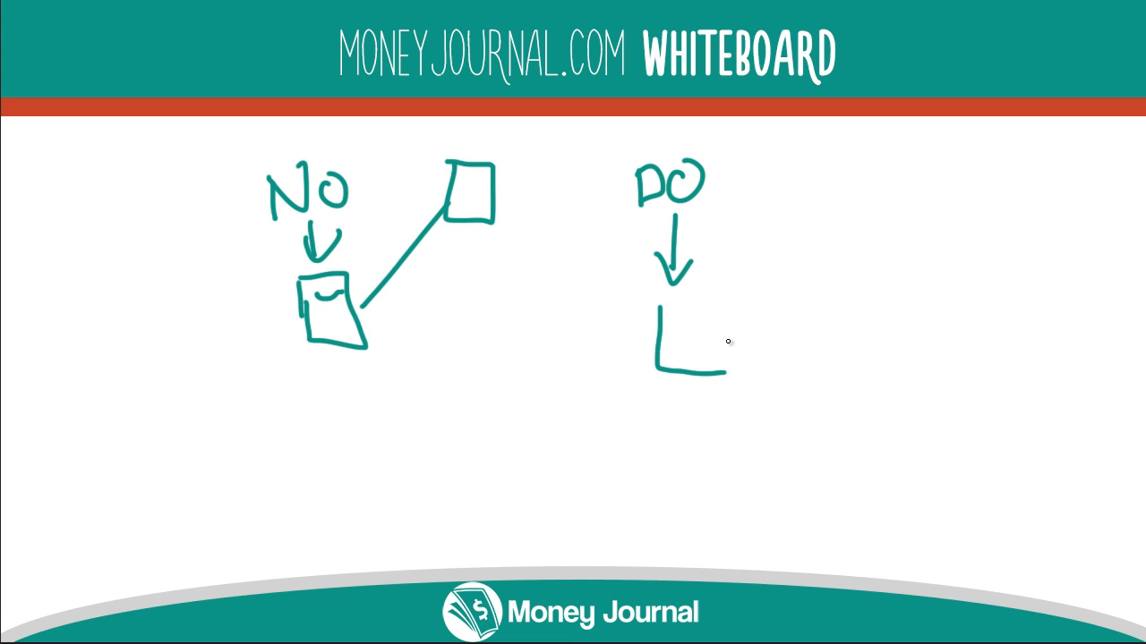
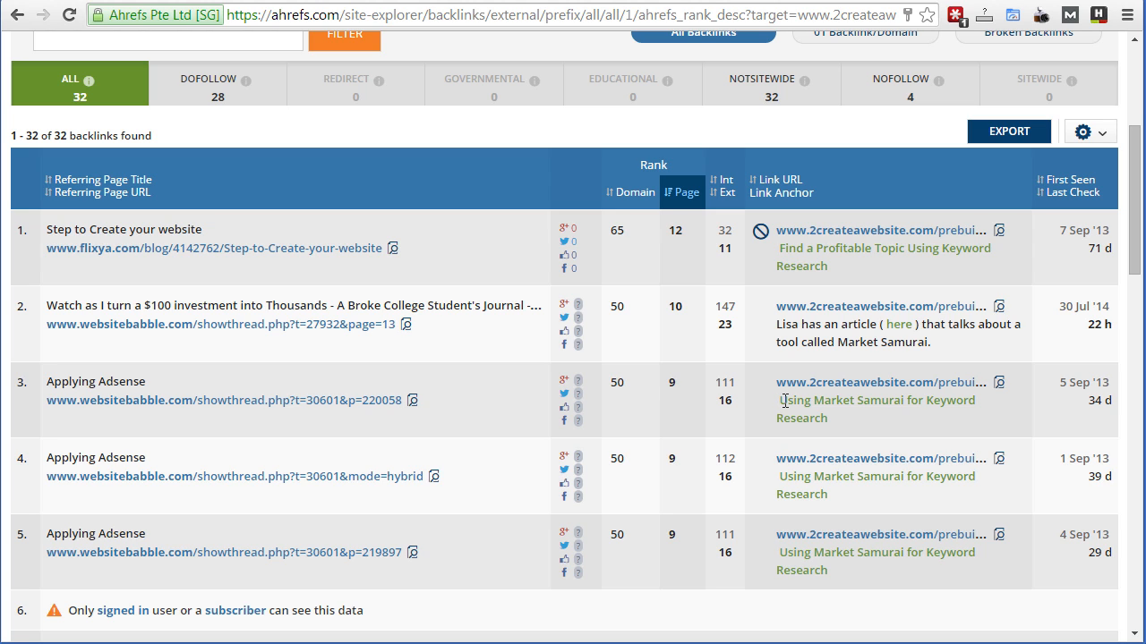
- Open the third backlink's websitebabble.com thread from Ahrefs and examine the post containing the "Using Market Samurai for Keyword Research" link
{"action": "left_click_drag", "start_coordinate": [784, 401], "coordinate": [793, 412]}
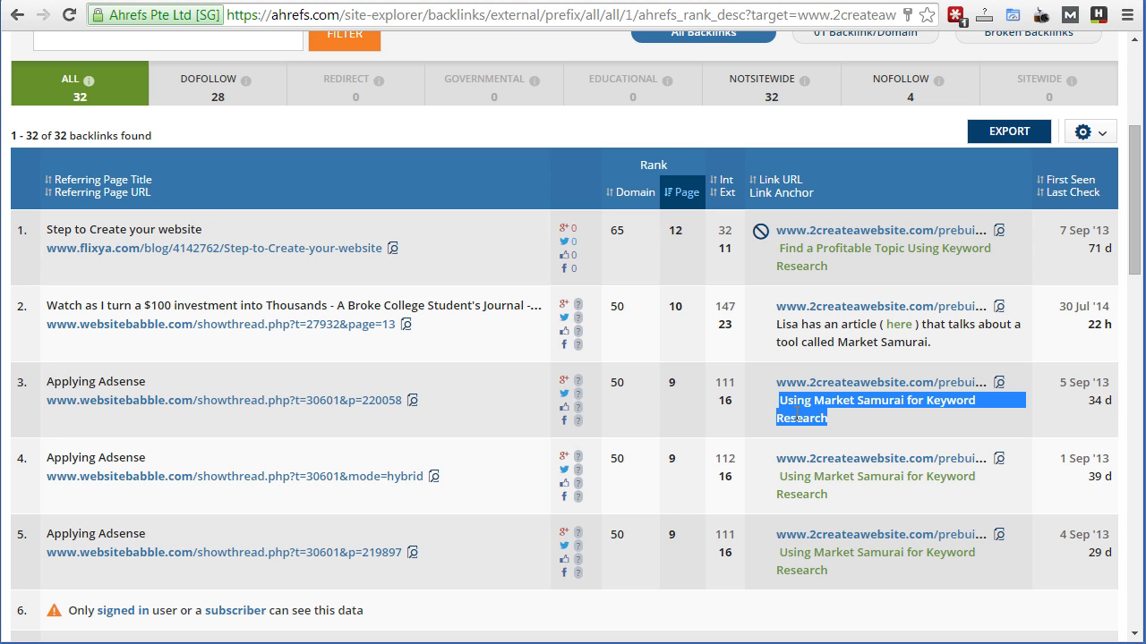
{"action": "left_click", "coordinate": [198, 404]}
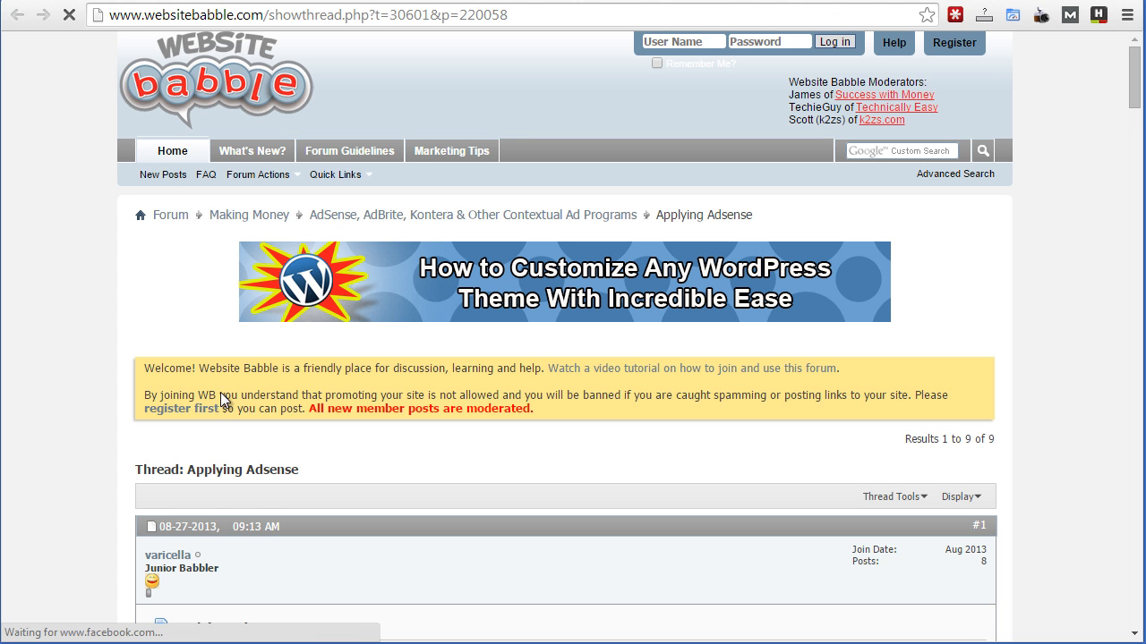
{"action": "scroll", "coordinate": [228, 332], "scroll_direction": "down", "scroll_amount": 5}
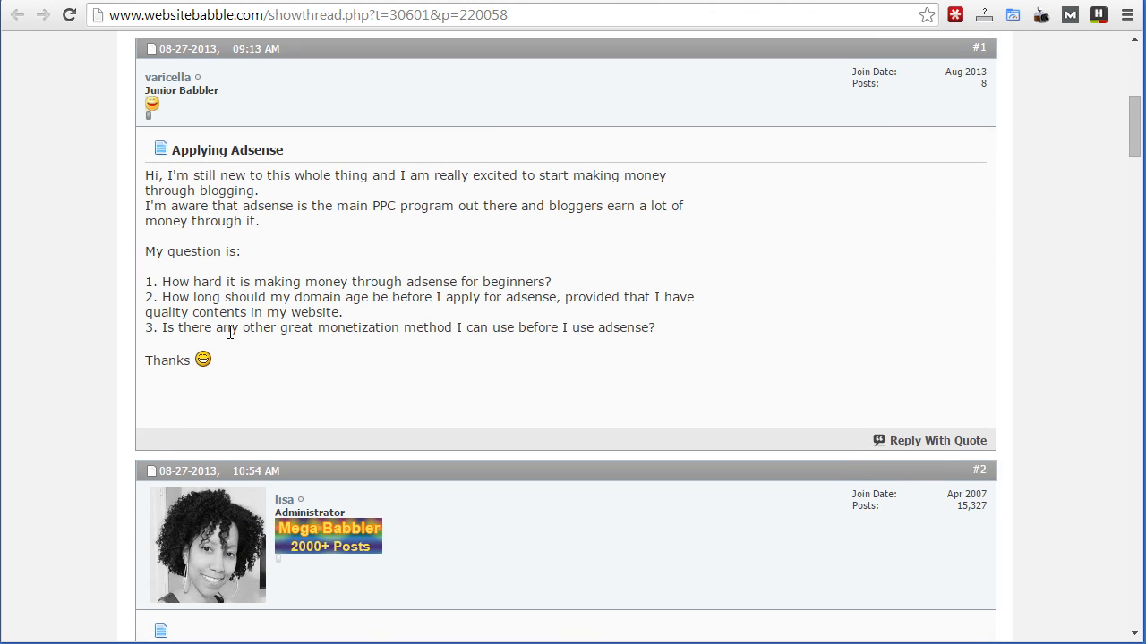
{"action": "scroll", "coordinate": [230, 332], "scroll_direction": "down", "scroll_amount": 20}
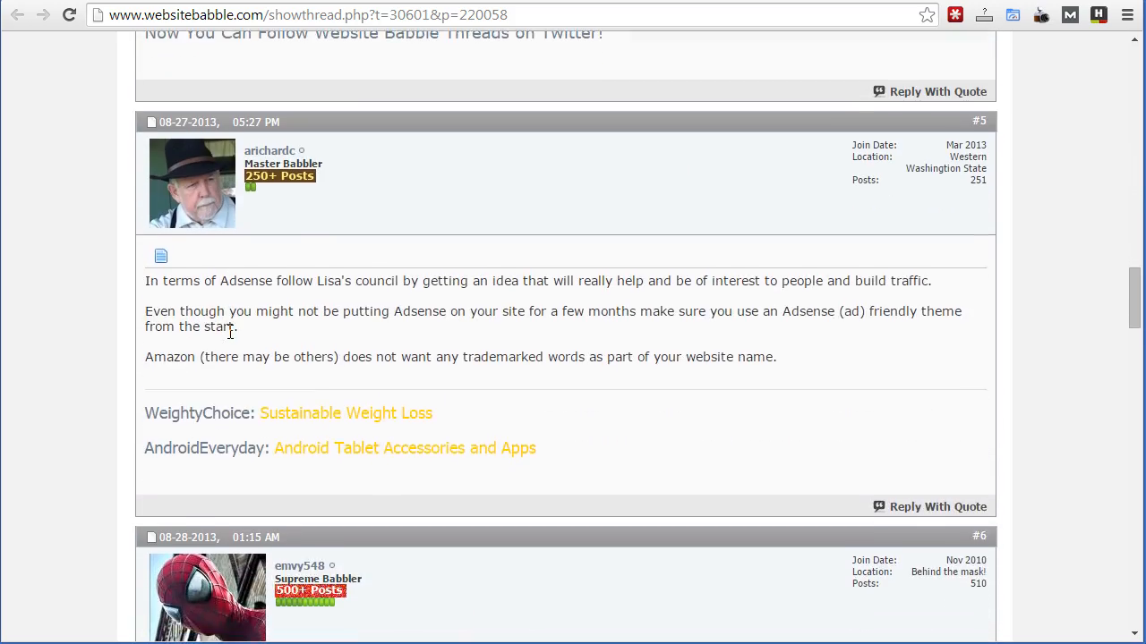
{"action": "scroll", "coordinate": [230, 332], "scroll_direction": "down", "scroll_amount": 20}
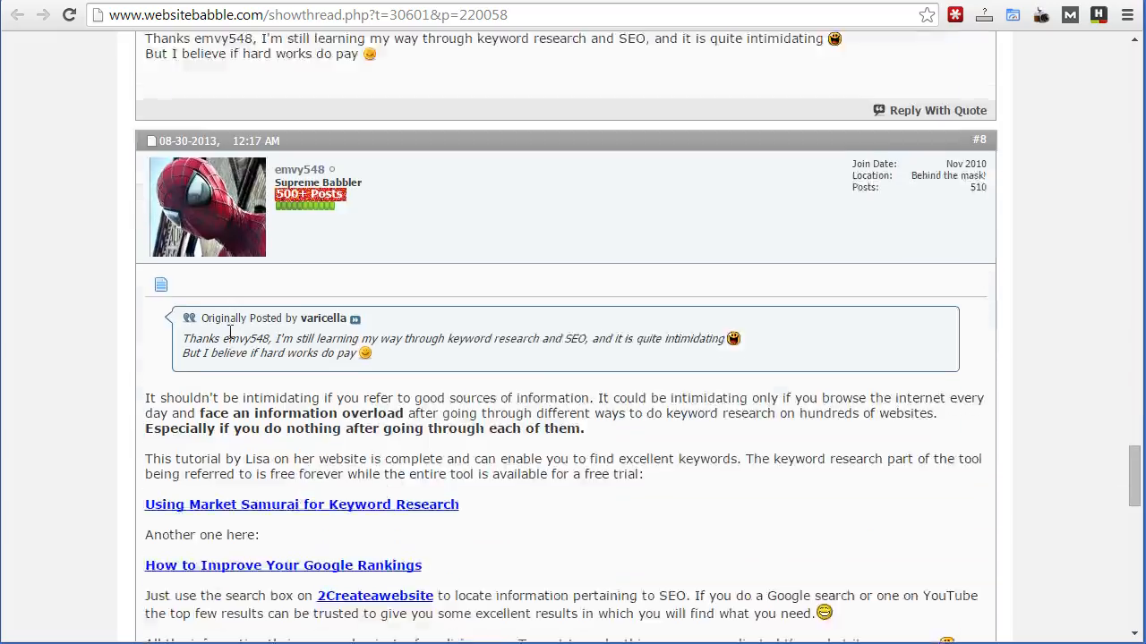
{"action": "scroll", "coordinate": [230, 332], "scroll_direction": "down", "scroll_amount": 3}
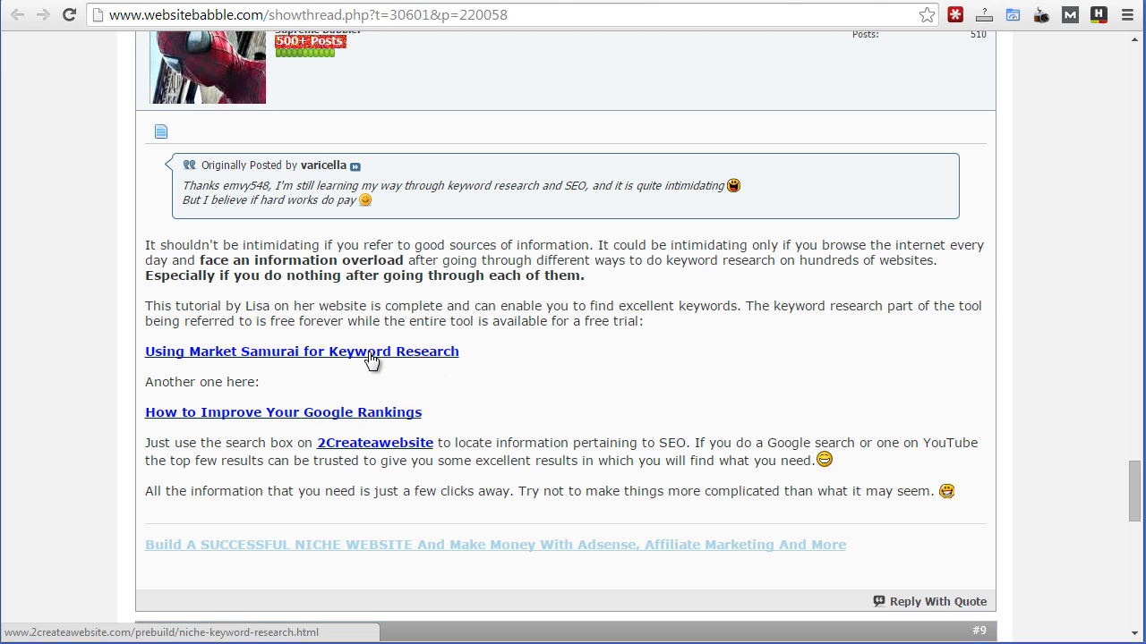
{"action": "left_click_drag", "start_coordinate": [491, 356], "coordinate": [139, 353]}
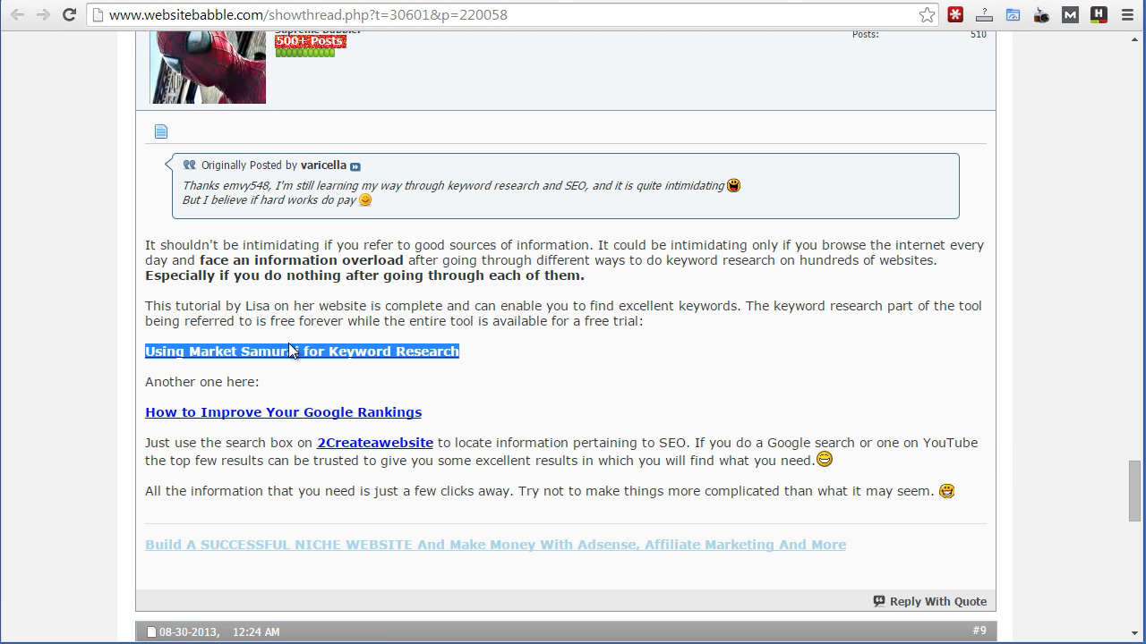
{"action": "left_click", "coordinate": [345, 325]}
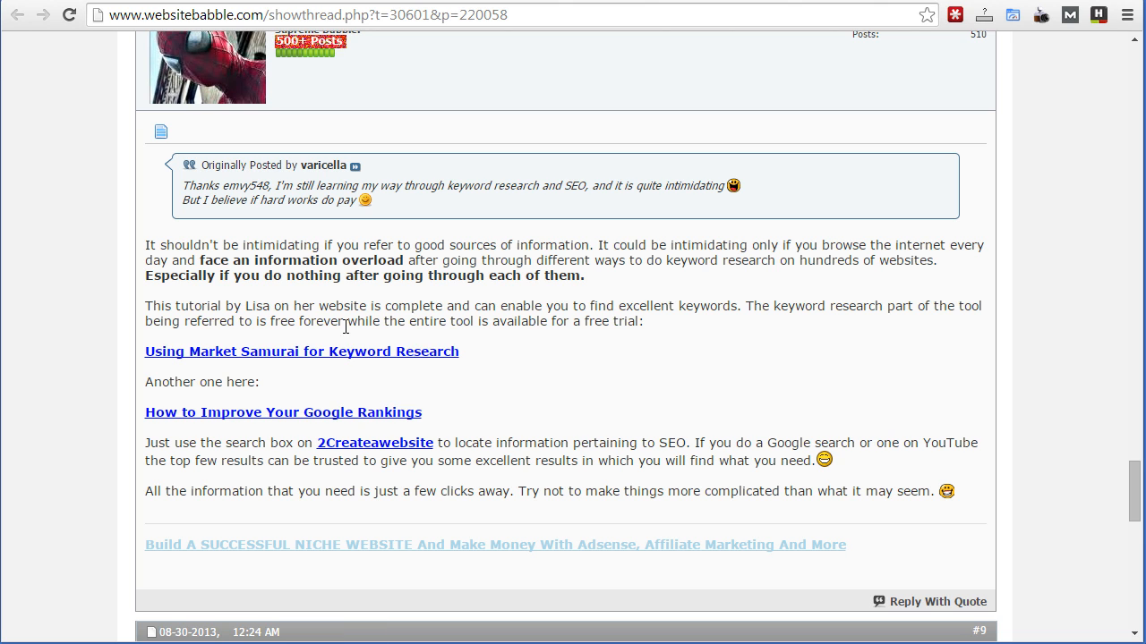
{"action": "scroll", "coordinate": [332, 333], "scroll_direction": "down", "scroll_amount": 1}
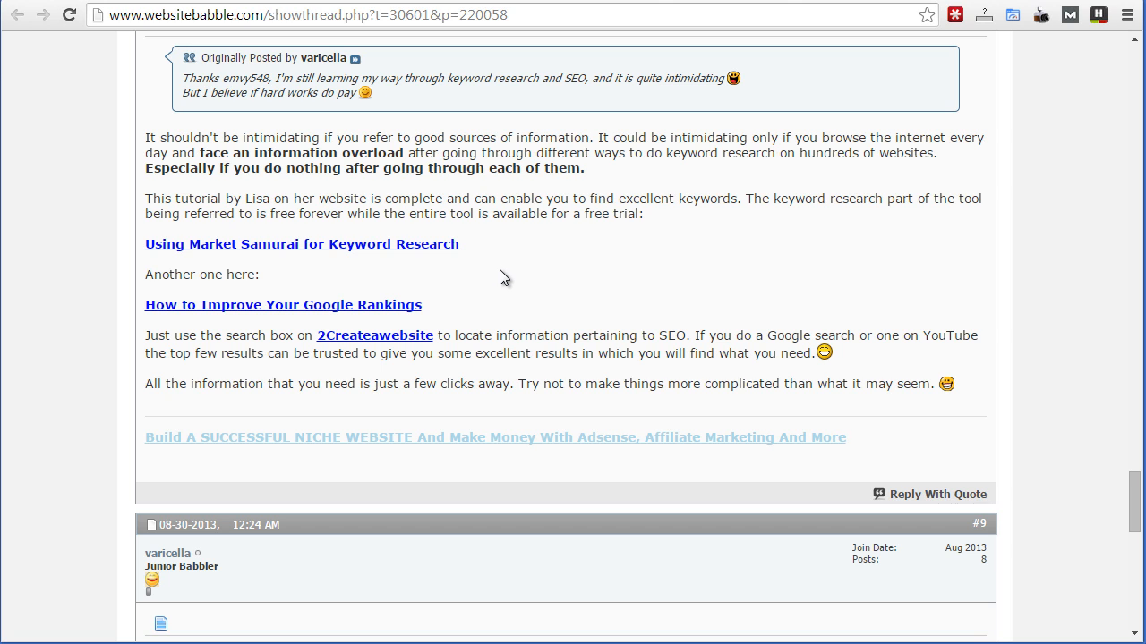
{"action": "scroll", "coordinate": [488, 279], "scroll_direction": "up", "scroll_amount": 20}
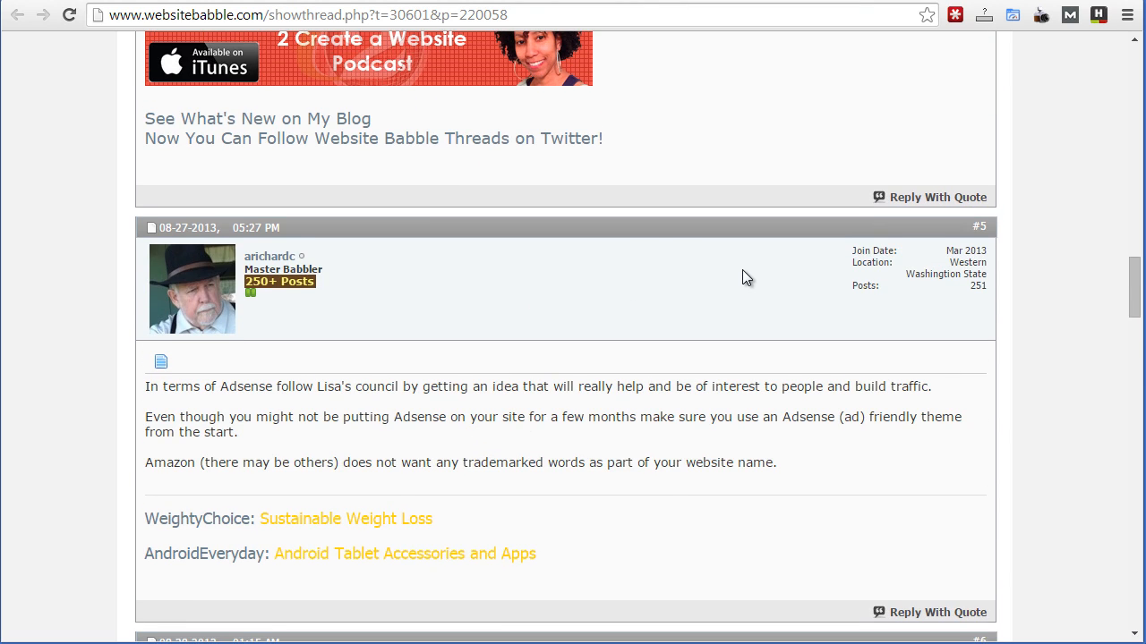
{"action": "scroll", "coordinate": [742, 278], "scroll_direction": "up", "scroll_amount": 15}
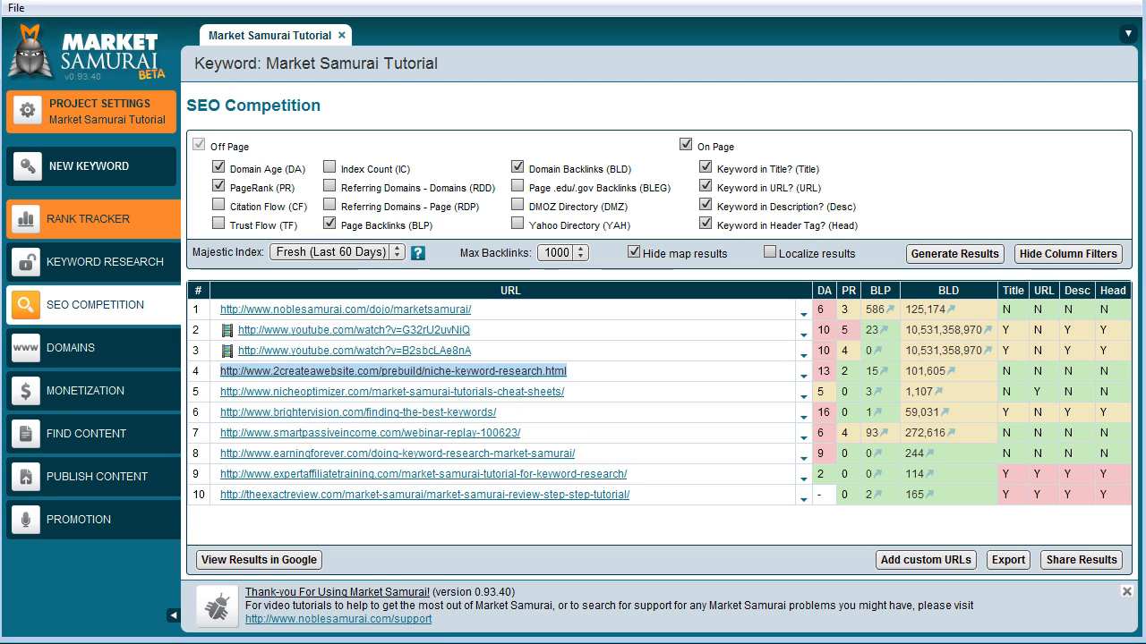
{"action": "key", "text": "alt+Tab"}
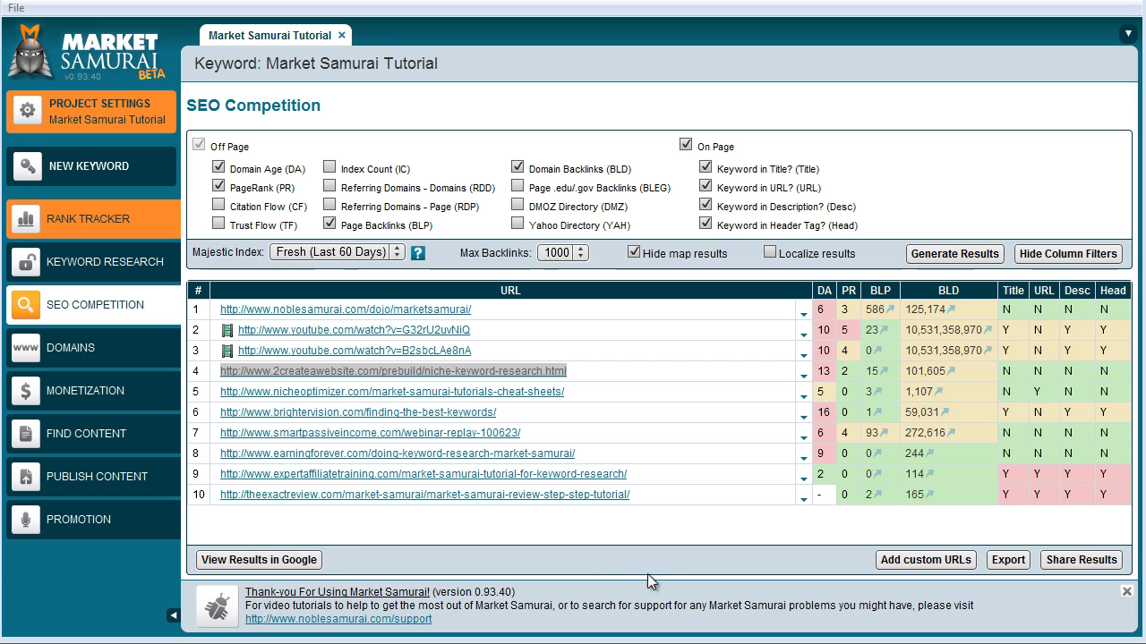
{"action": "left_click", "coordinate": [913, 561]}
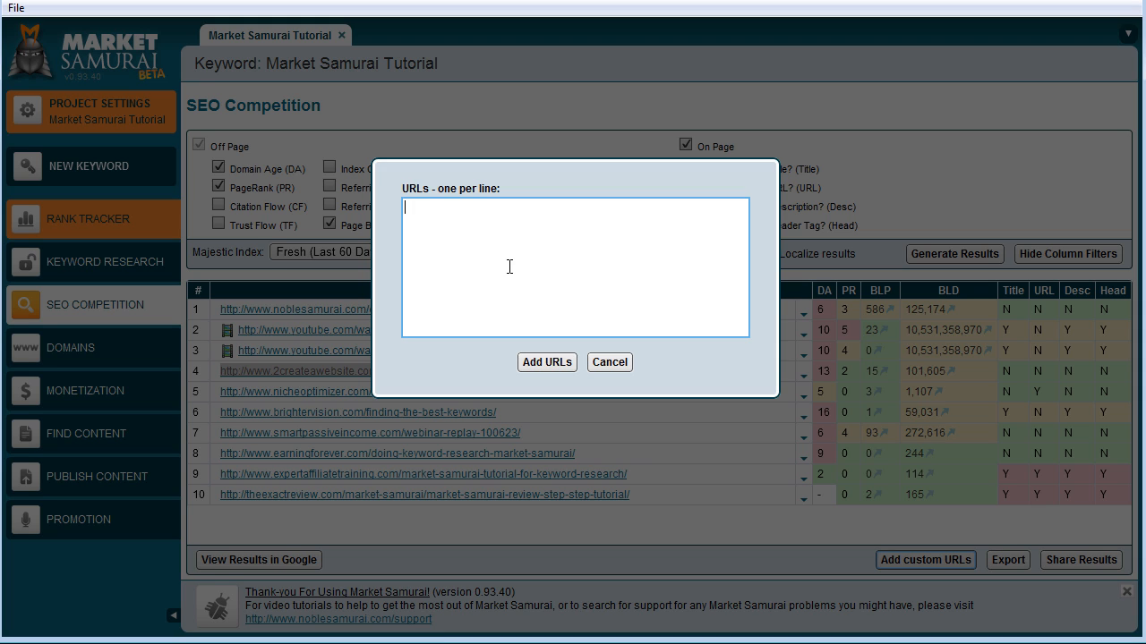
{"action": "type", "text": "ht"}
{"action": "type", "text": "tp://www.moneyjournal.com"}
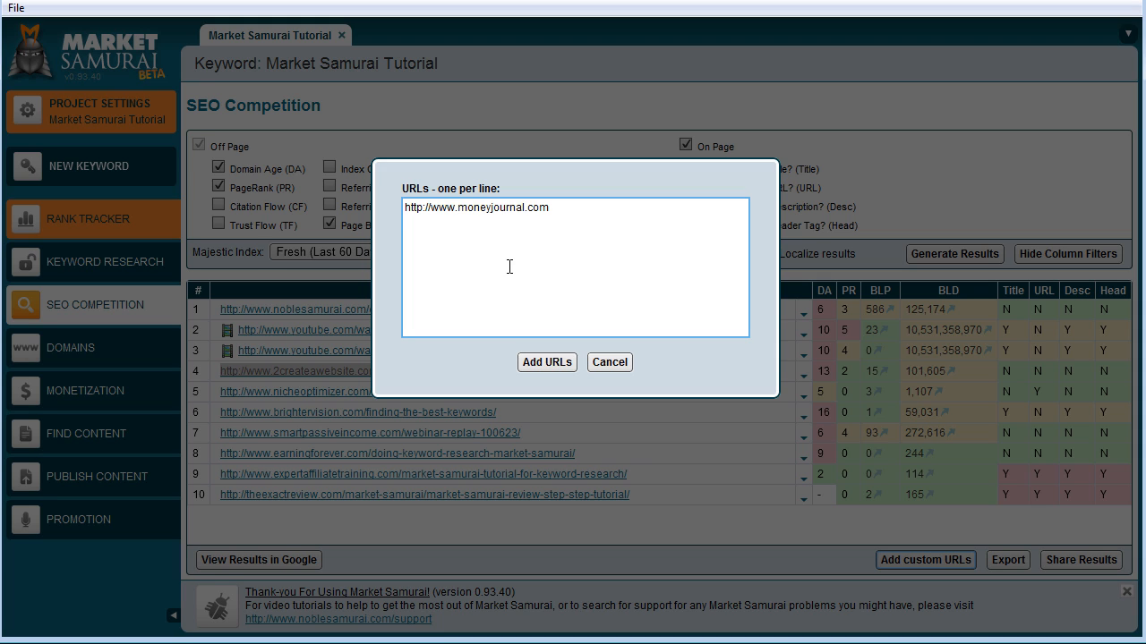
{"action": "left_click", "coordinate": [563, 370]}
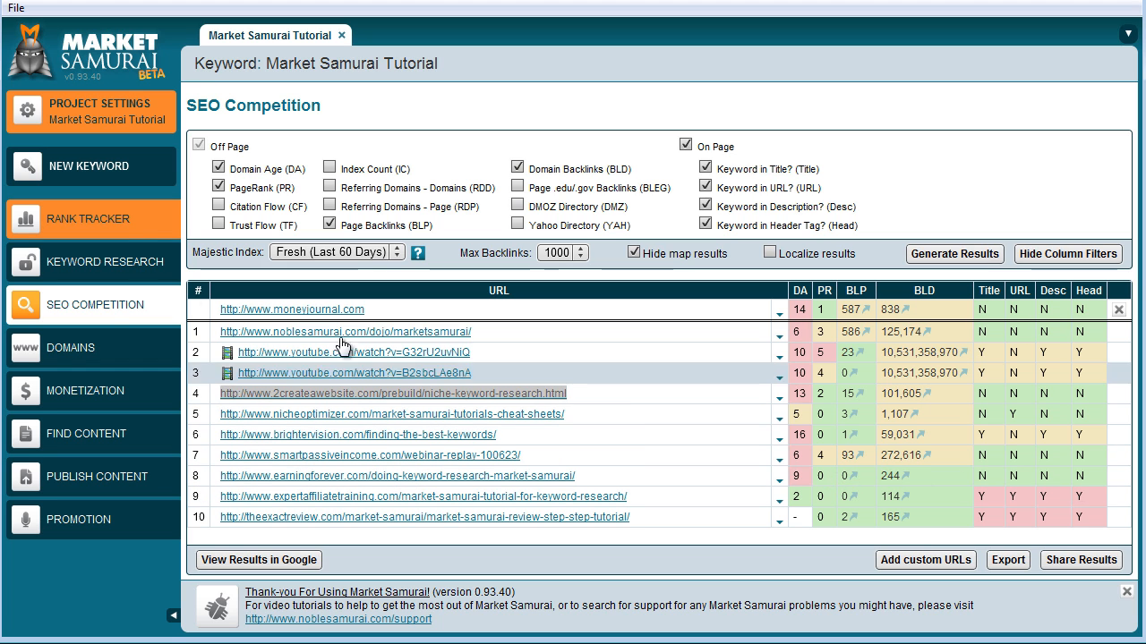
- Delete the existing Market Samurai Tutorial campaign from Rank Tracker and check the total quota used
{"action": "left_click", "coordinate": [116, 224]}
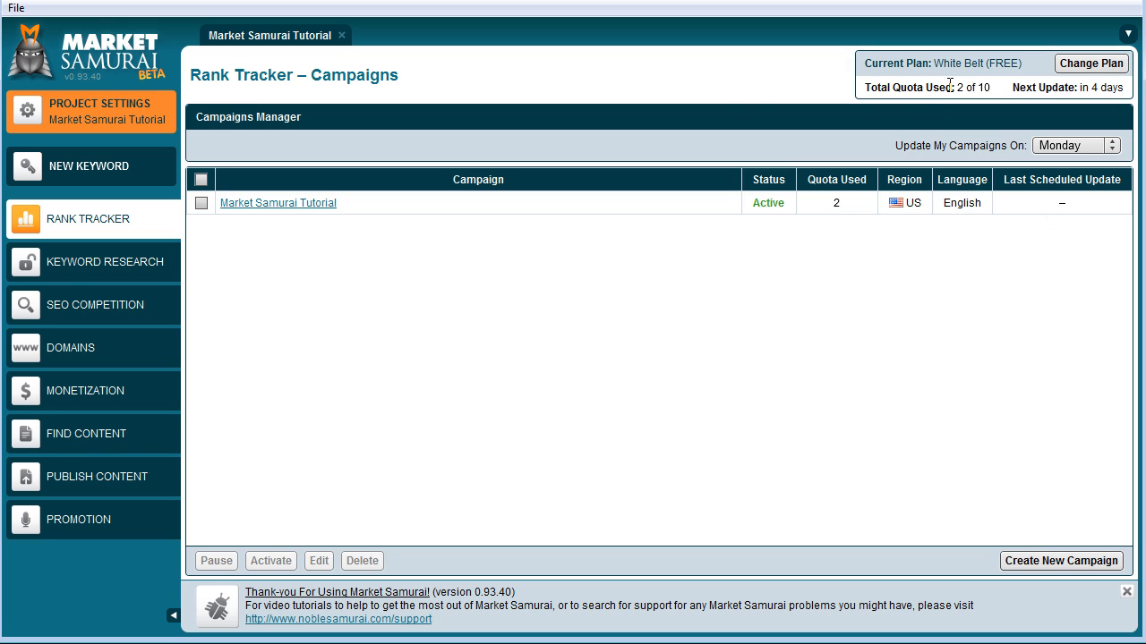
{"action": "left_click", "coordinate": [201, 202]}
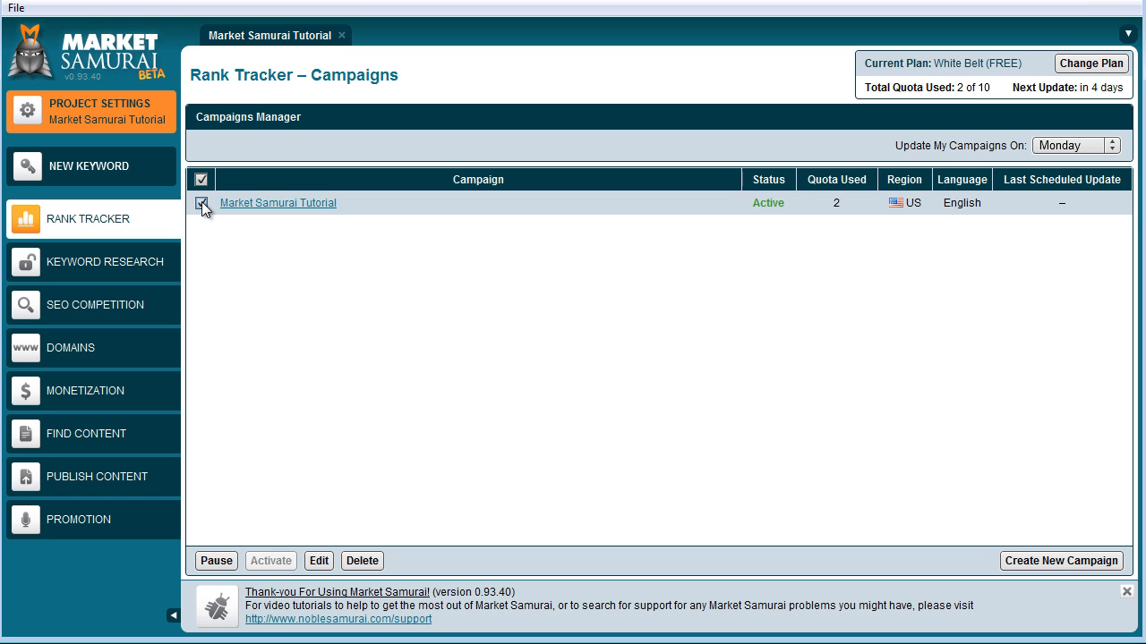
{"action": "left_click", "coordinate": [363, 561]}
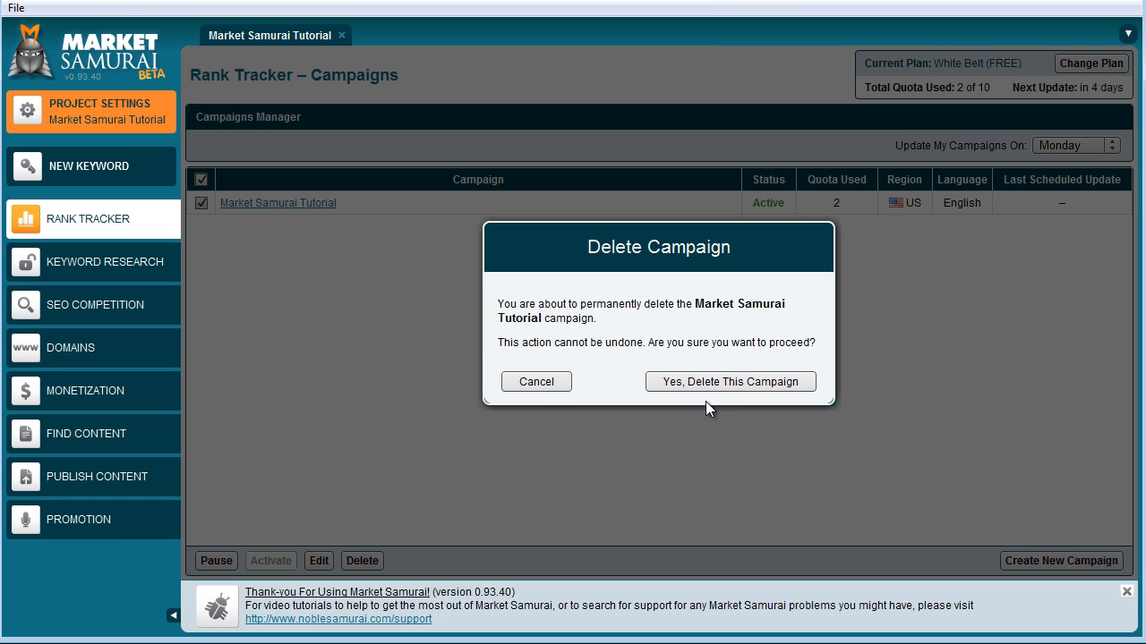
{"action": "left_click", "coordinate": [720, 384]}
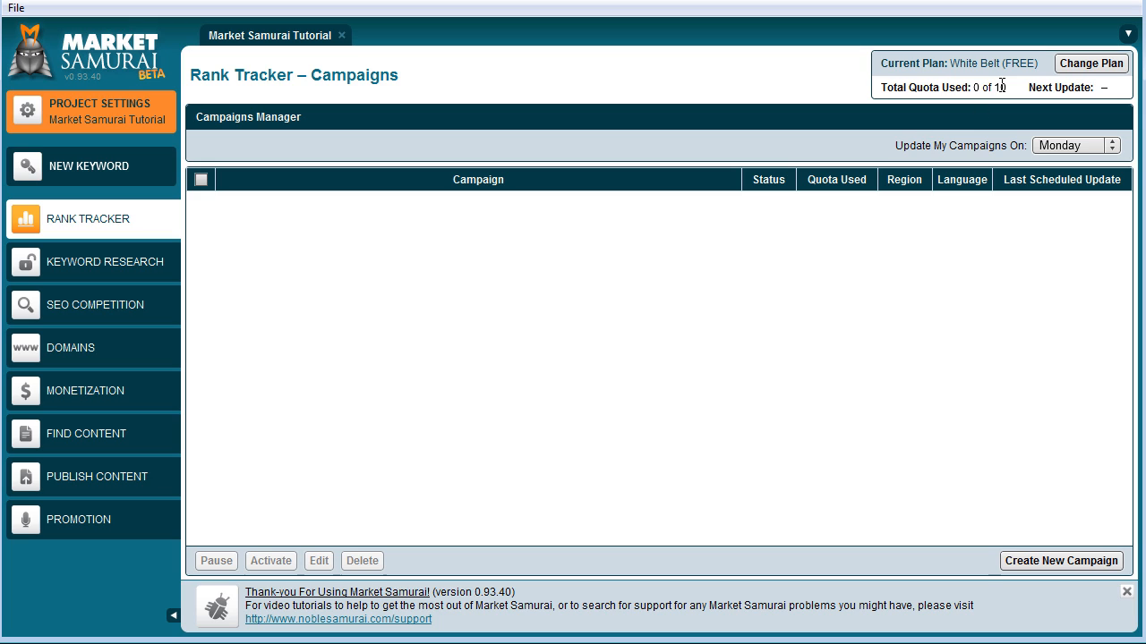
{"action": "left_click_drag", "start_coordinate": [1004, 87], "coordinate": [884, 90]}
{"action": "left_click", "coordinate": [897, 91]}
- Create a Rank Tracker campaign named Market Samurai Tutorial for the United States, using Majestic Fresh backlinks and the Google, Bing and Yahoo search engines
{"action": "left_click", "coordinate": [1030, 553]}
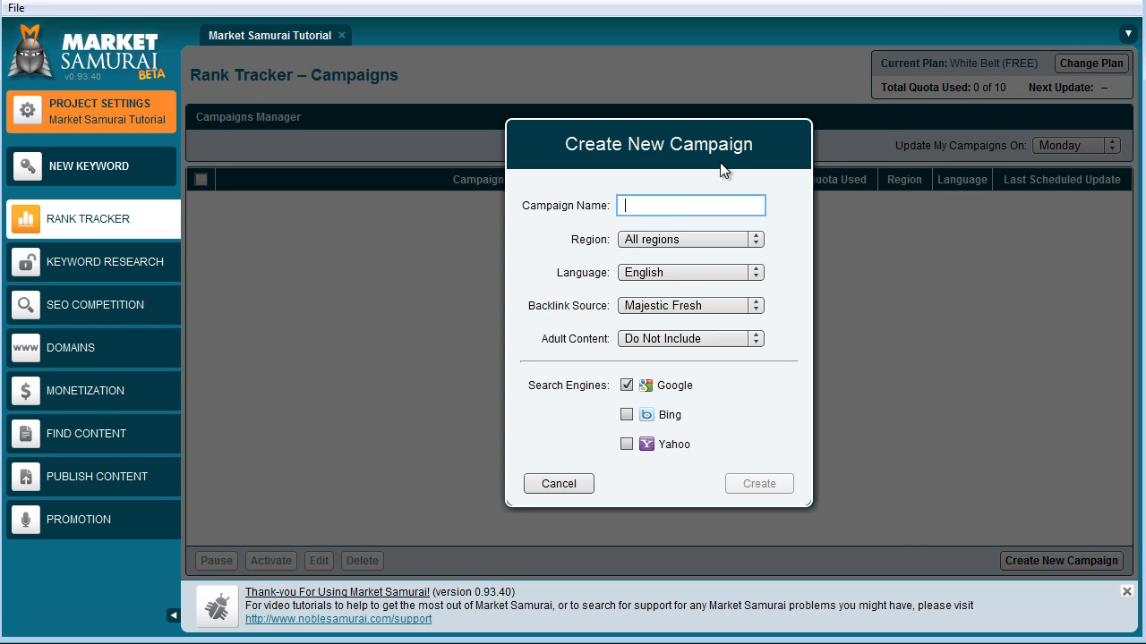
{"action": "type", "text": "Market Samurai"}
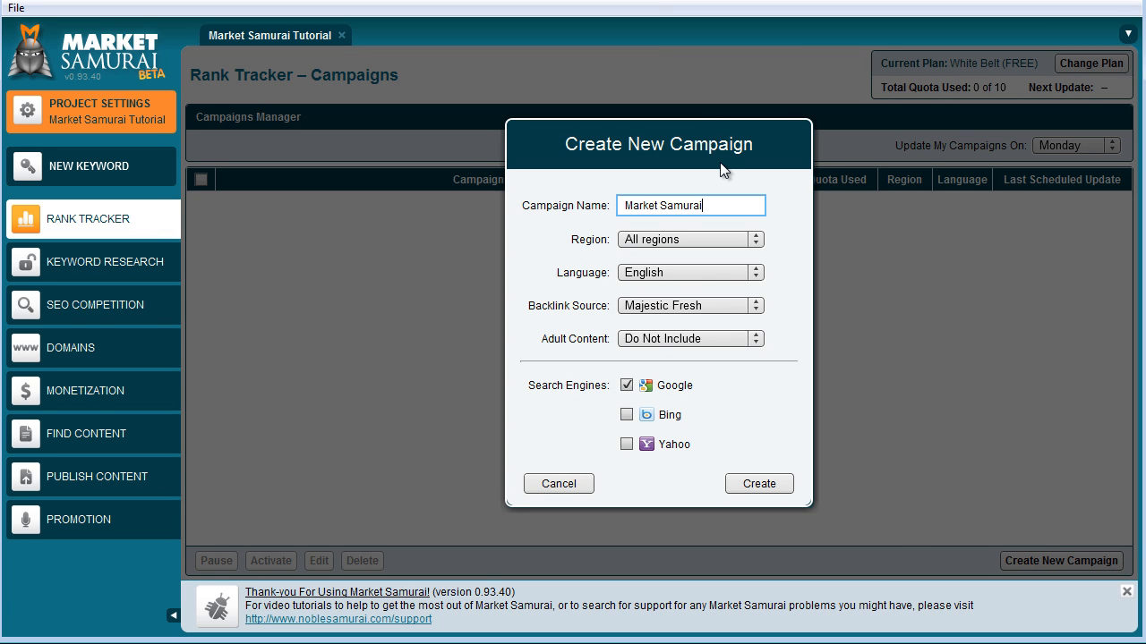
{"action": "type", "text": " Turorial"}
{"action": "left_click", "coordinate": [722, 240]}
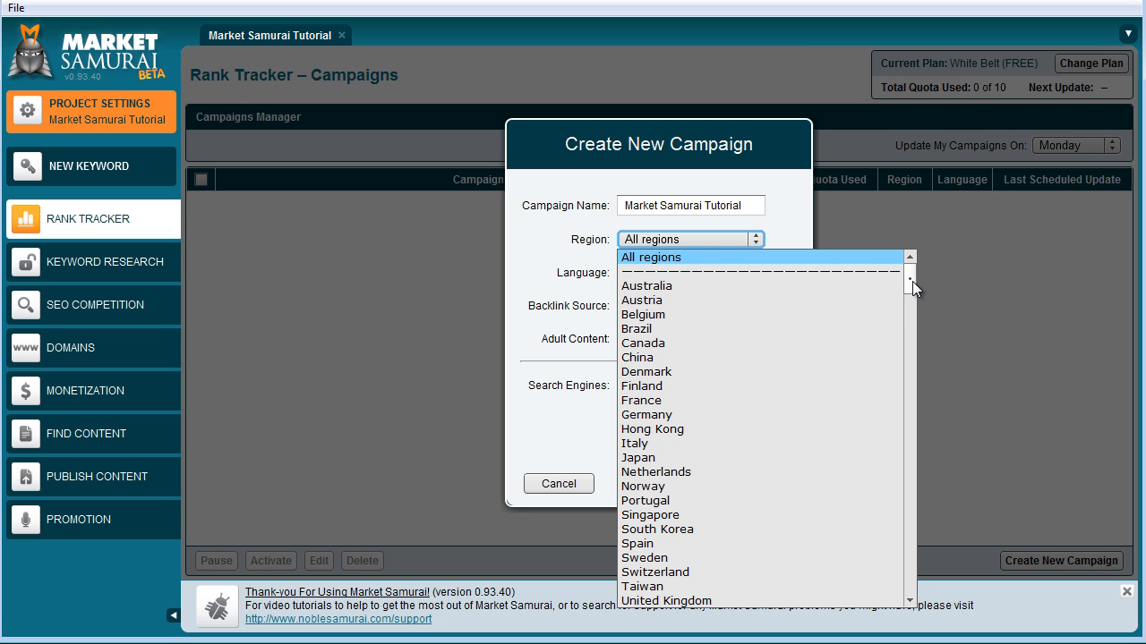
{"action": "scroll", "coordinate": [910, 297], "scroll_direction": "down", "scroll_amount": 3}
{"action": "left_click", "coordinate": [727, 462]}
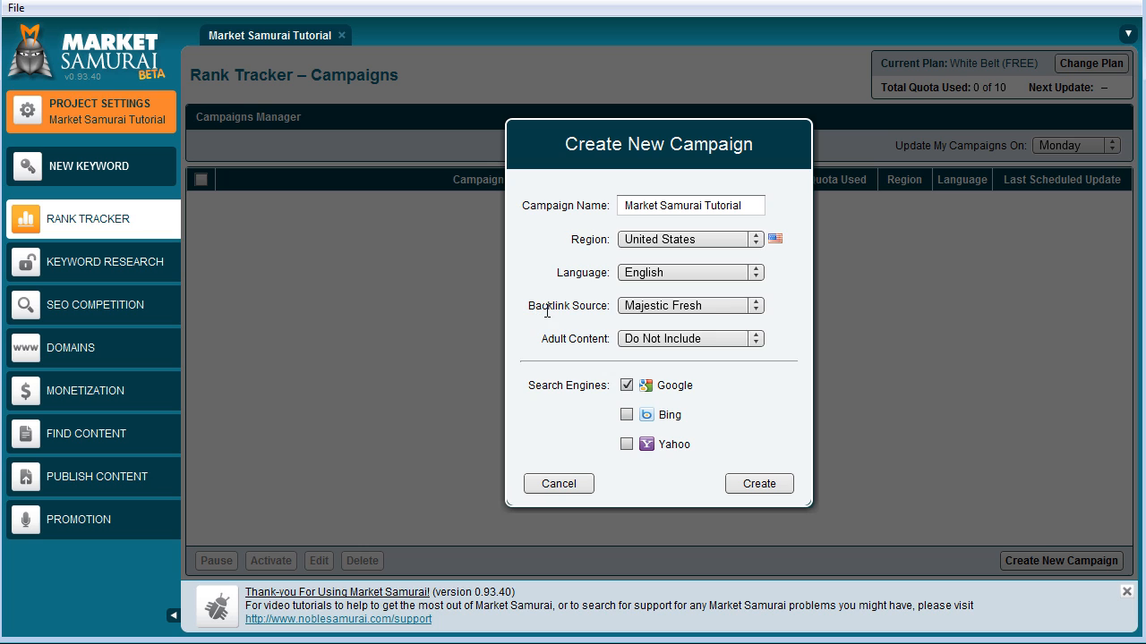
{"action": "left_click", "coordinate": [756, 307]}
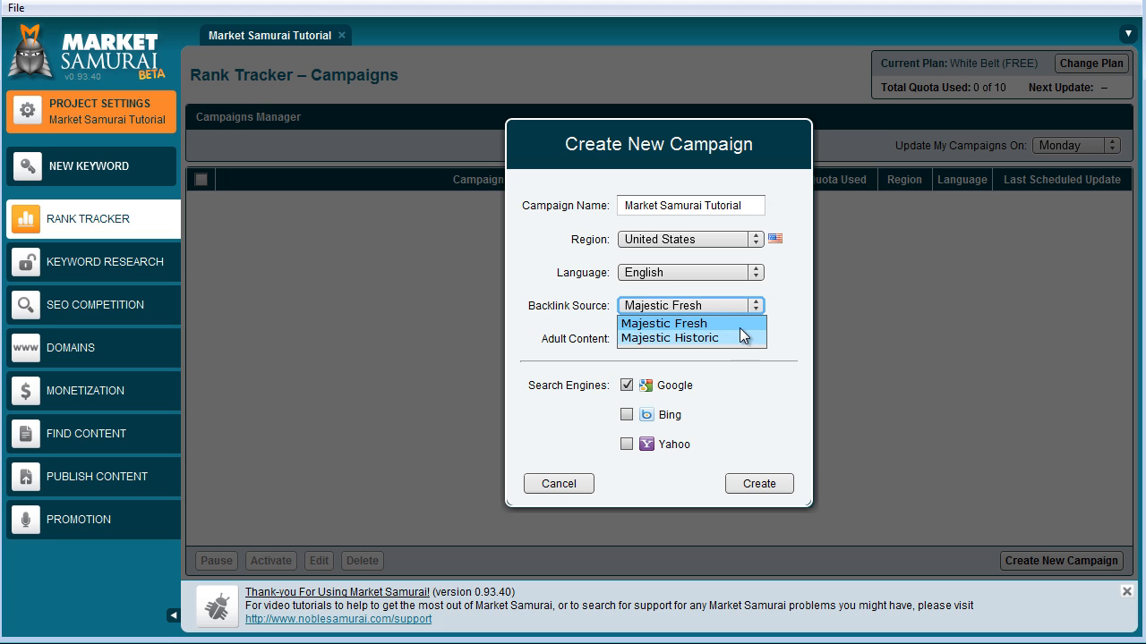
{"action": "left_click", "coordinate": [735, 327]}
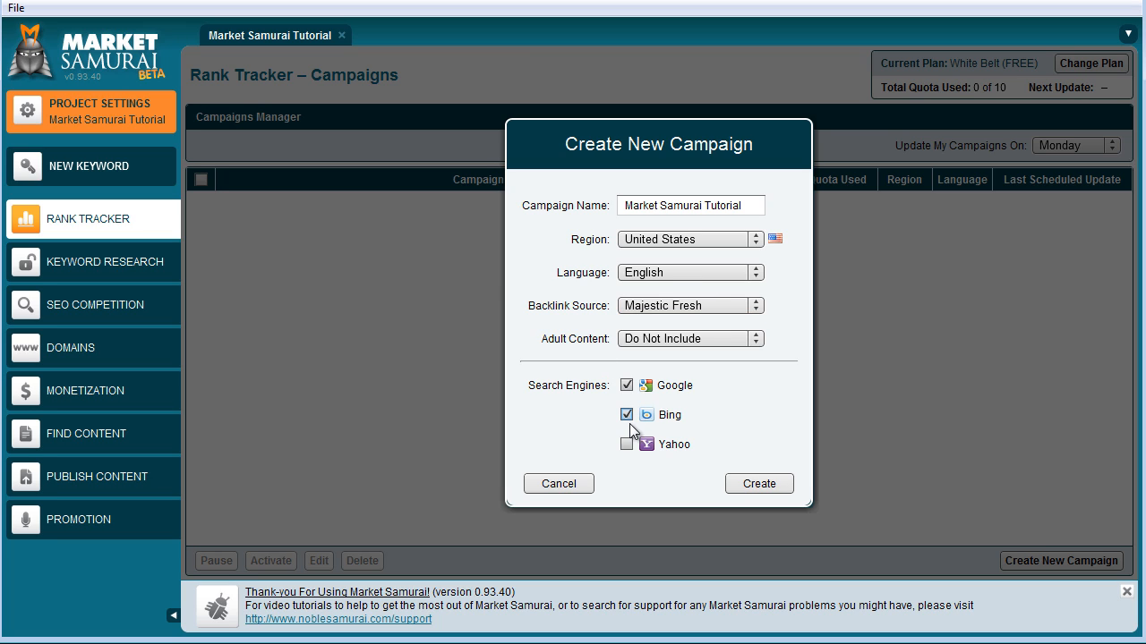
{"action": "left_click", "coordinate": [753, 485]}
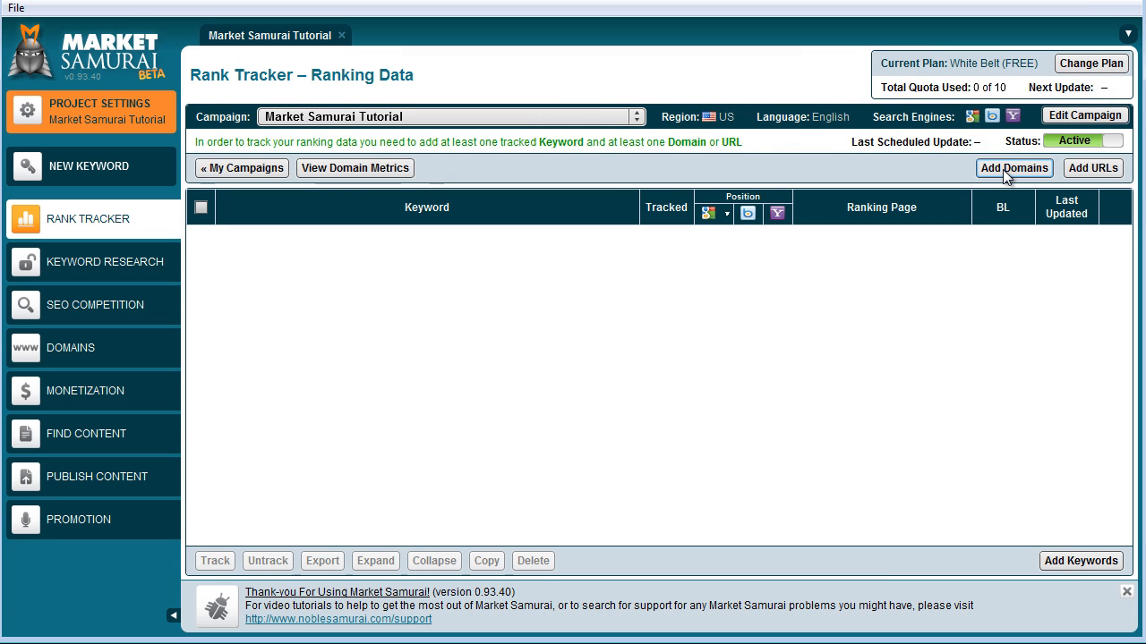
{"action": "left_click", "coordinate": [1003, 169]}
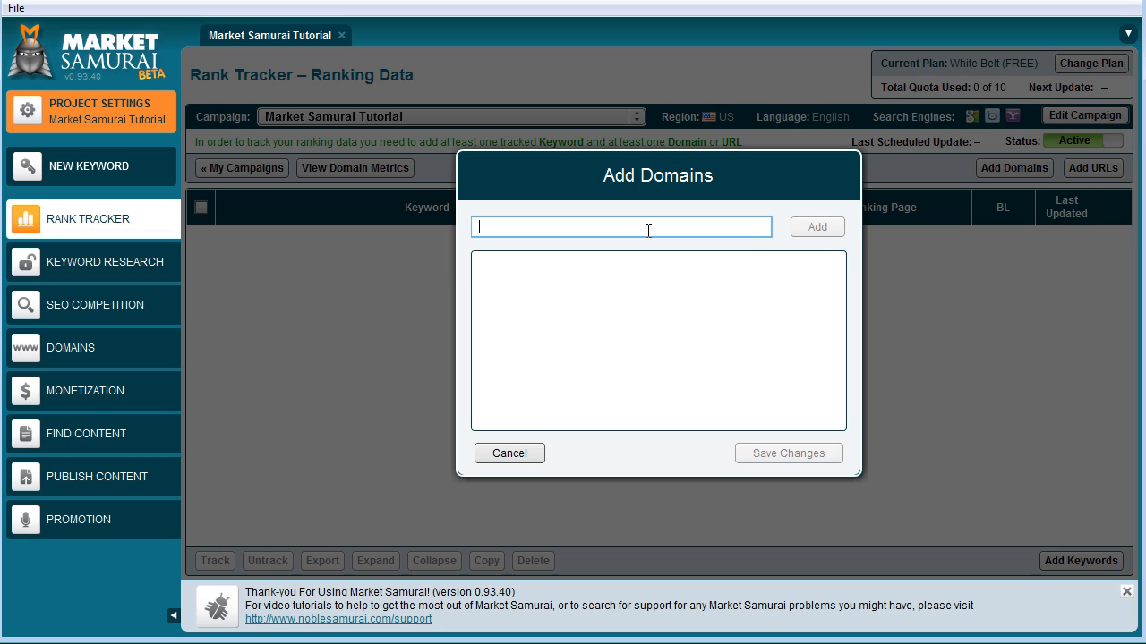
{"action": "type", "text": "htt"}
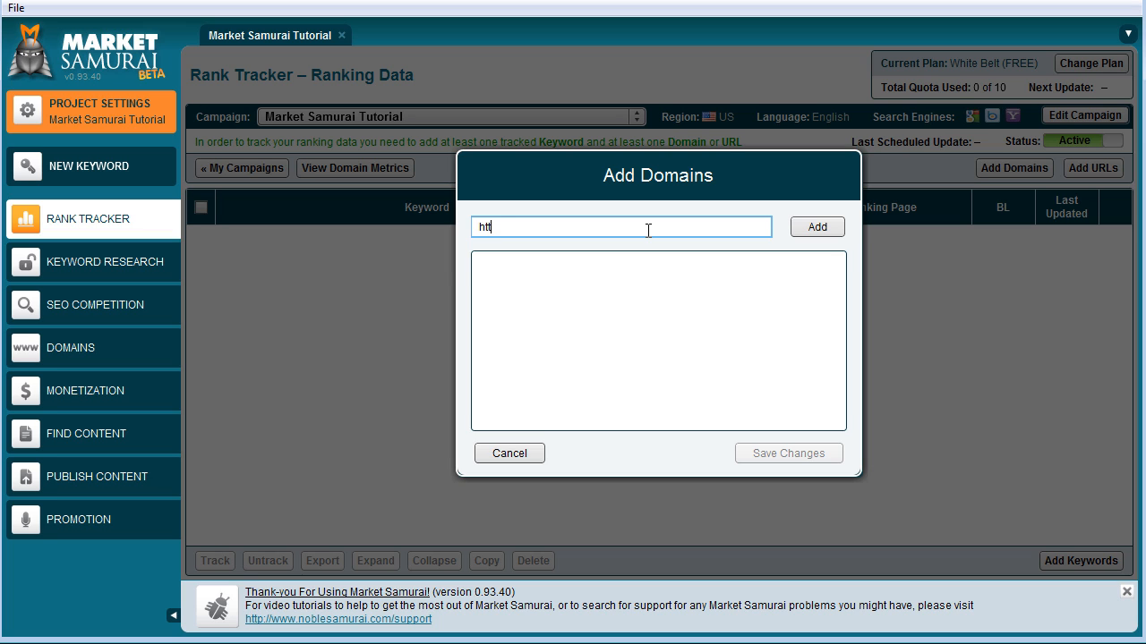
{"action": "type", "text": "p://www.moneyjournal.com"}
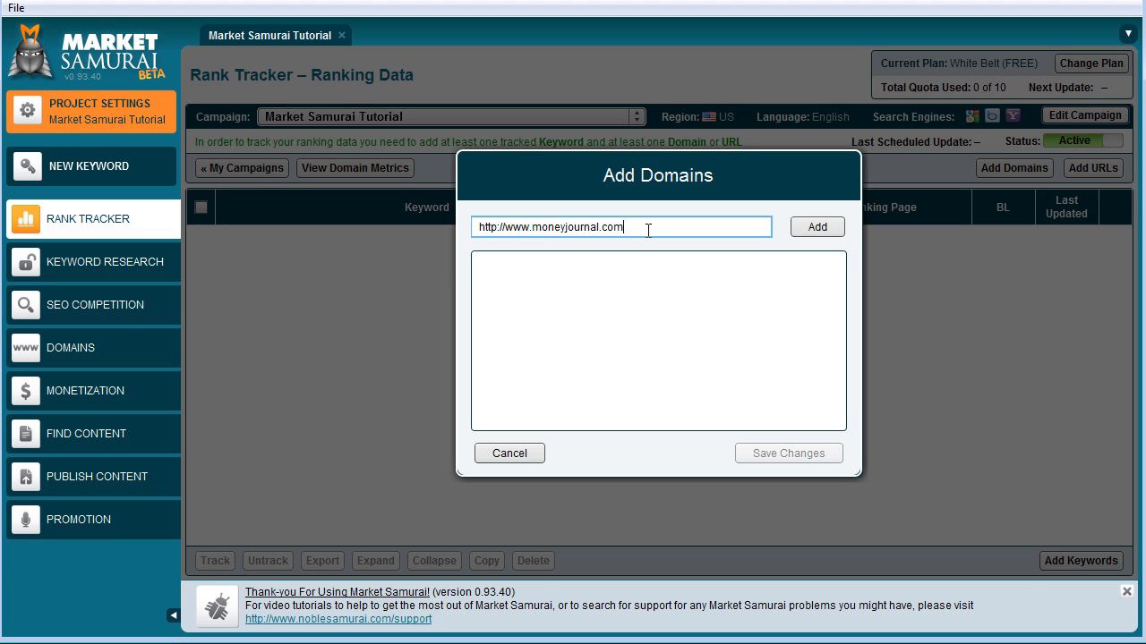
{"action": "left_click", "coordinate": [820, 229]}
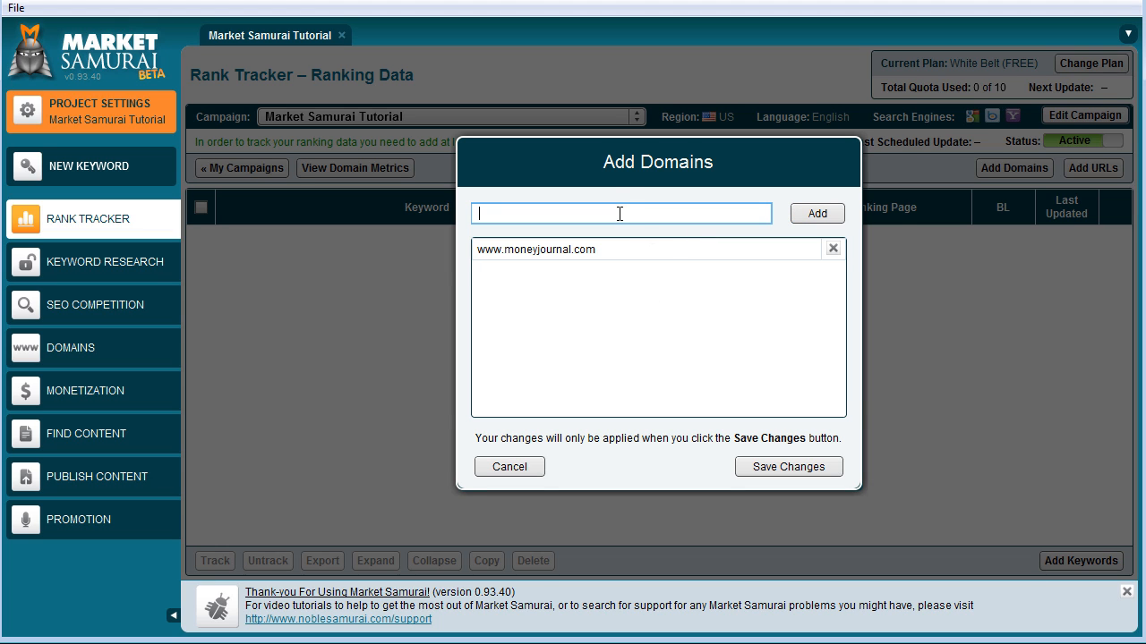
{"action": "type", "text": "ww"}
{"action": "type", "text": "2"}
{"action": "key", "text": "BackSpace"}
{"action": "type", "text": "2createawebsite,c"}
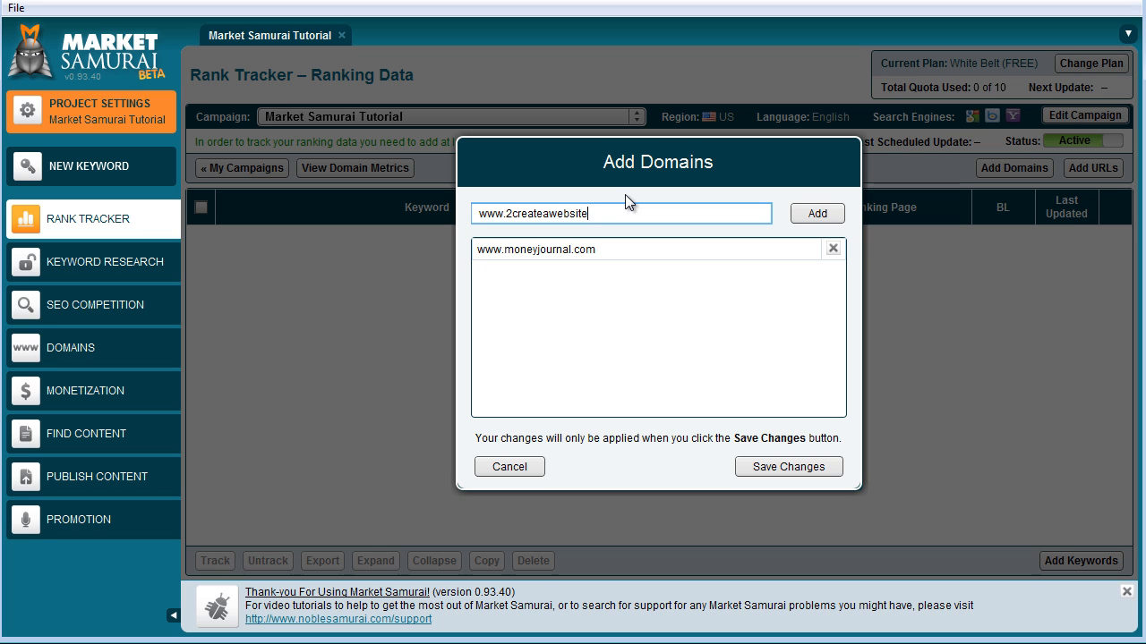
{"action": "type", "text": "com"}
{"action": "left_click", "coordinate": [802, 216]}
{"action": "left_click", "coordinate": [796, 468]}
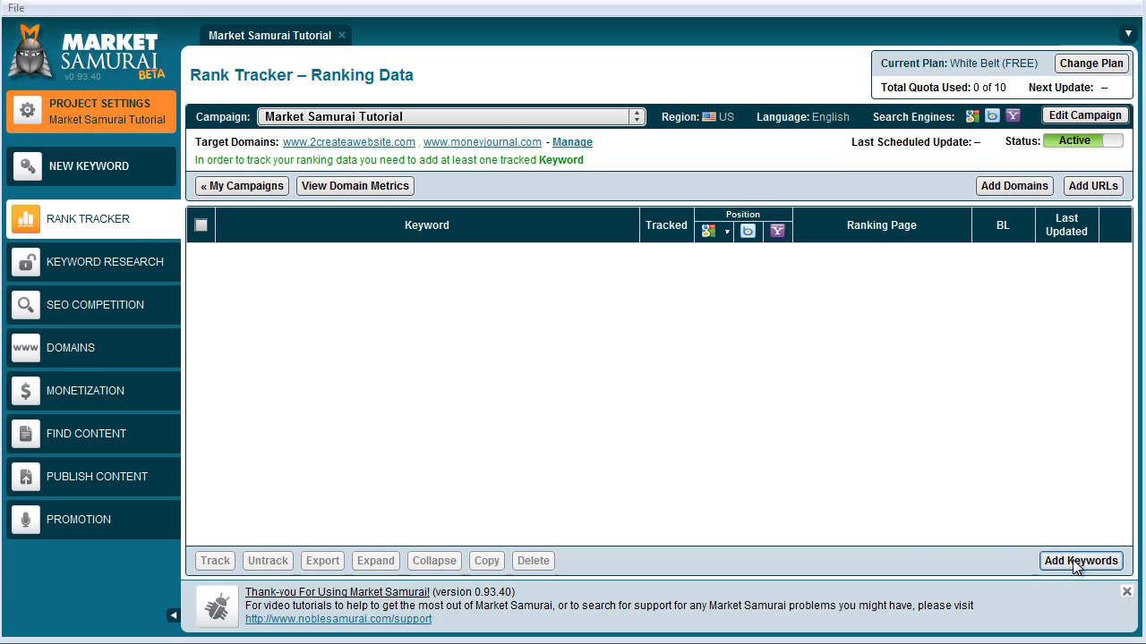
- Go to the Keyword Research results and select the keyword "market samurai tutorial"
{"action": "left_click", "coordinate": [62, 275]}
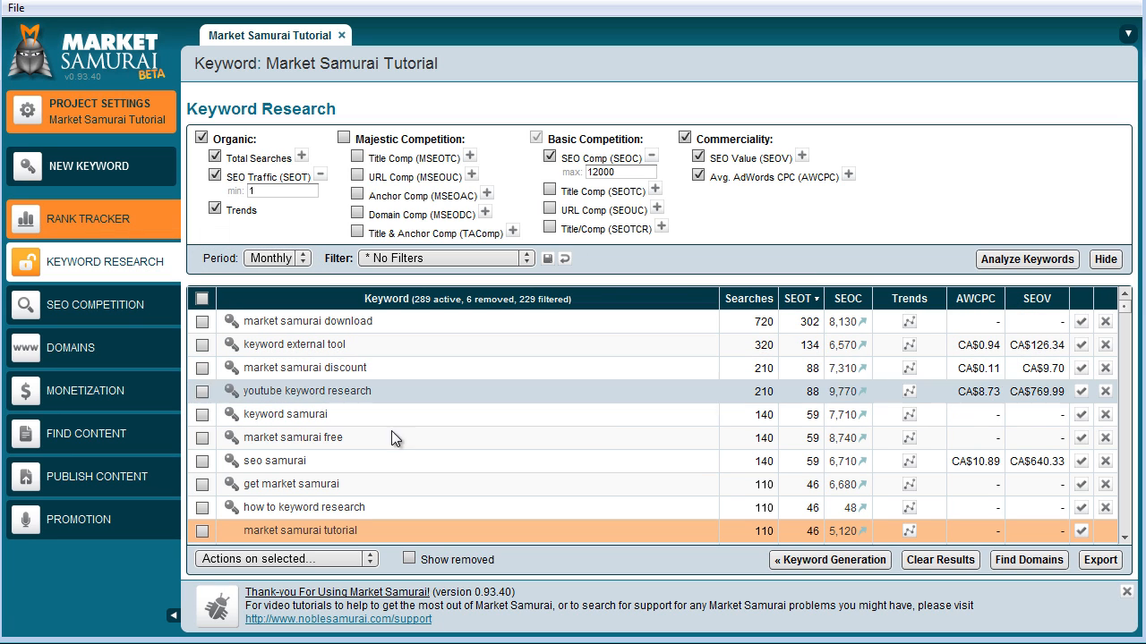
{"action": "left_click", "coordinate": [275, 534]}
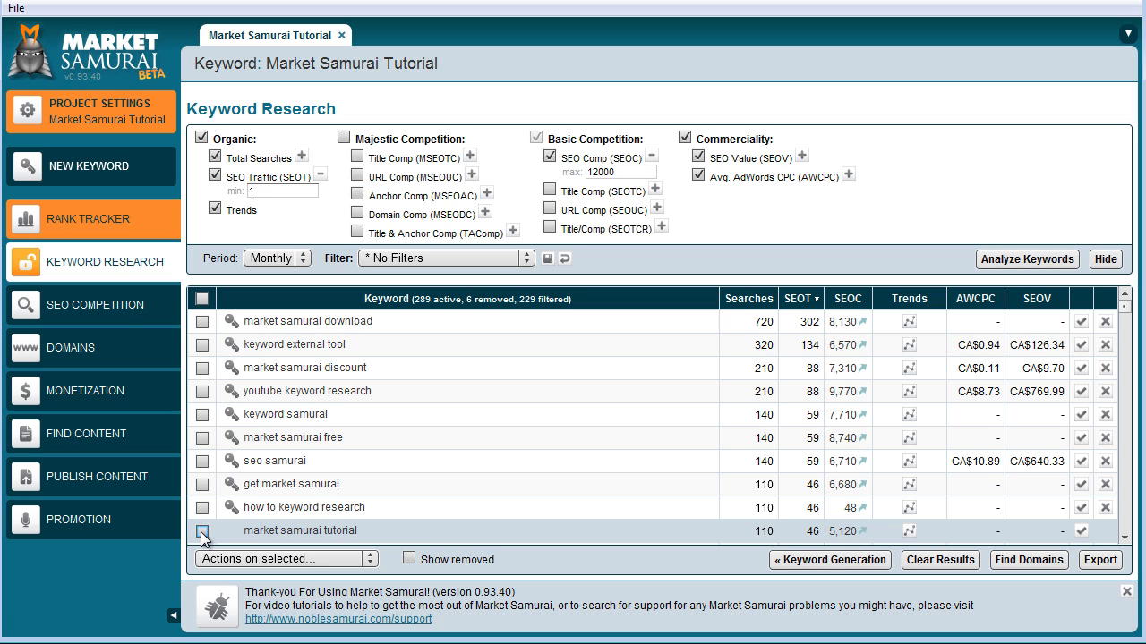
{"action": "left_click", "coordinate": [203, 533]}
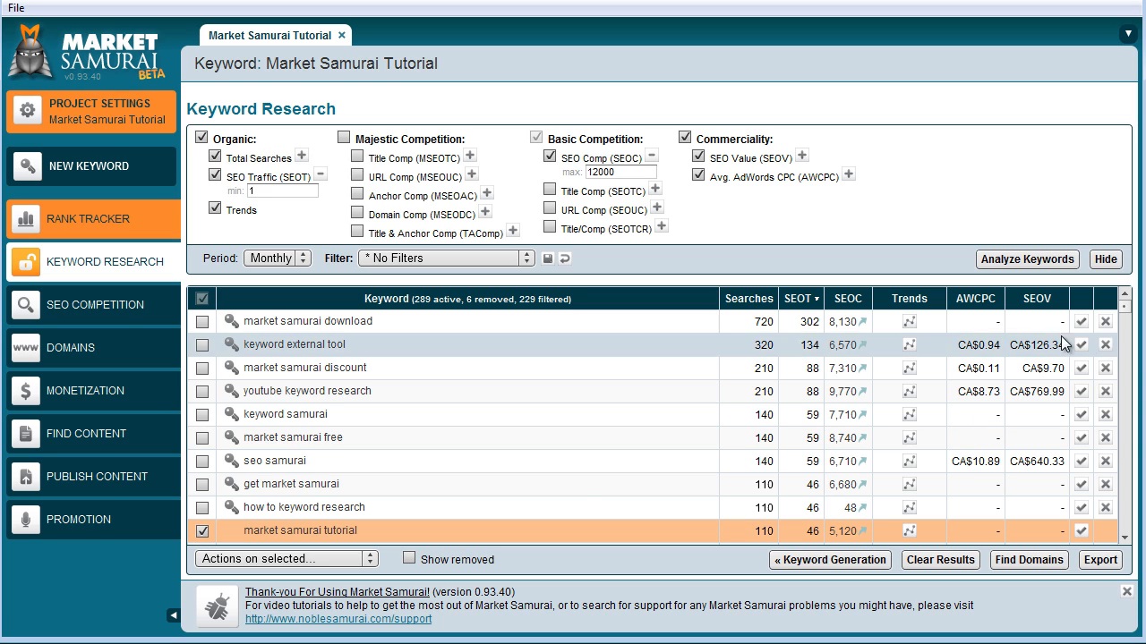
- Sort the keyword list alphabetically and also select "how to use market samurai"
{"action": "left_click", "coordinate": [1124, 538]}
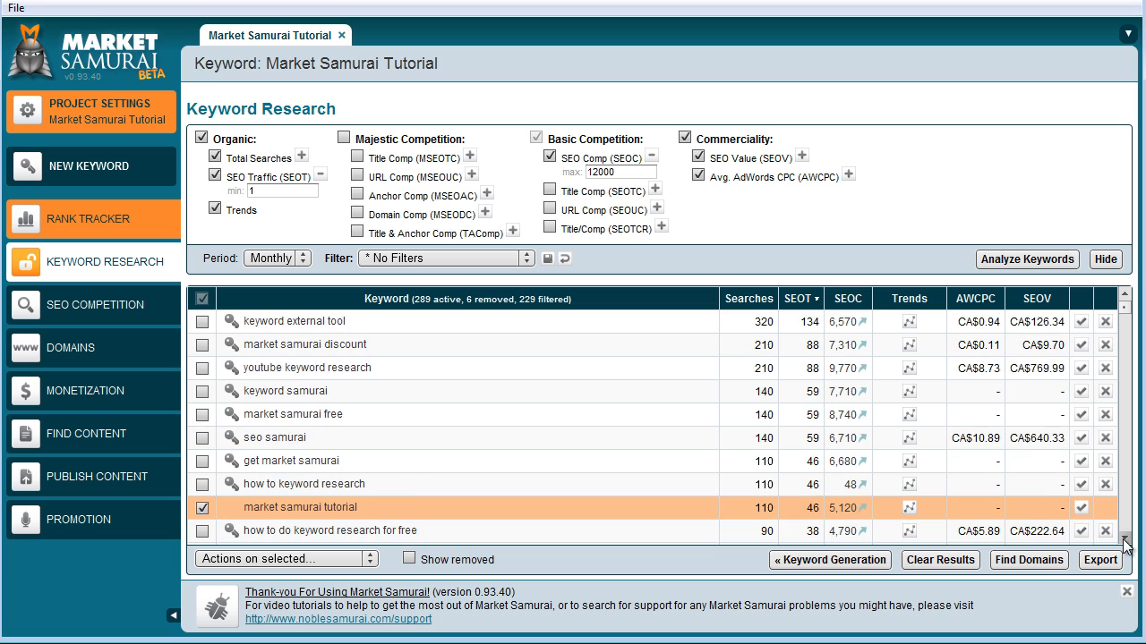
{"action": "left_click", "coordinate": [1124, 538]}
{"action": "left_click", "coordinate": [1124, 538]}
{"action": "left_click", "coordinate": [1124, 539]}
{"action": "left_click", "coordinate": [1124, 539]}
{"action": "left_click", "coordinate": [1125, 539]}
{"action": "left_click", "coordinate": [1124, 539]}
{"action": "left_click", "coordinate": [1125, 539]}
{"action": "left_click", "coordinate": [1124, 539]}
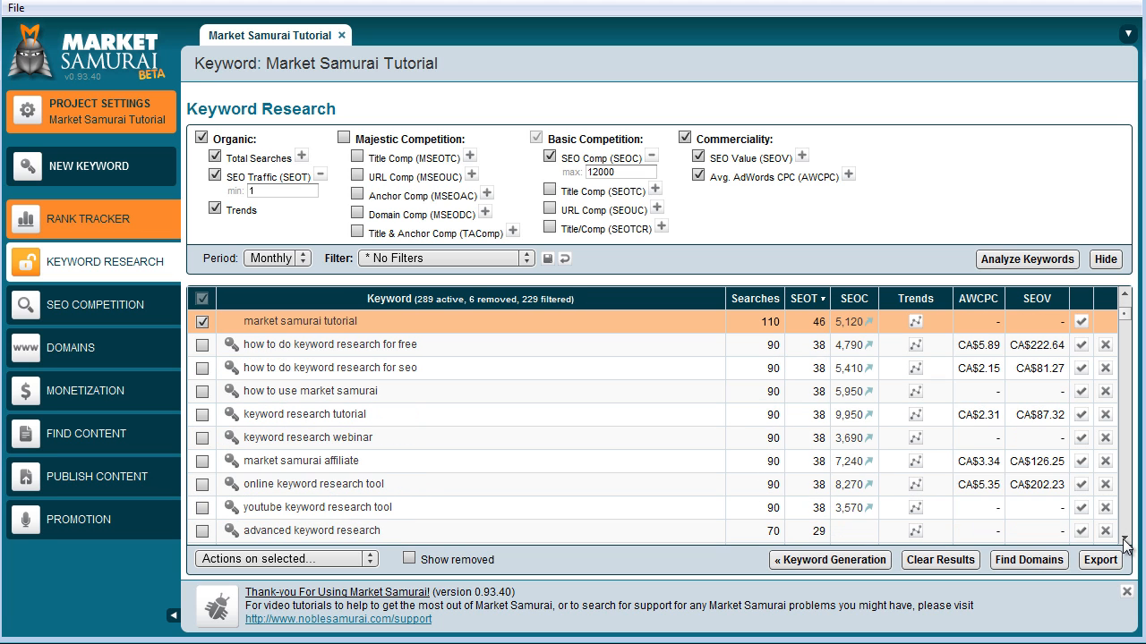
{"action": "scroll", "coordinate": [954, 462], "scroll_direction": "down", "scroll_amount": 5}
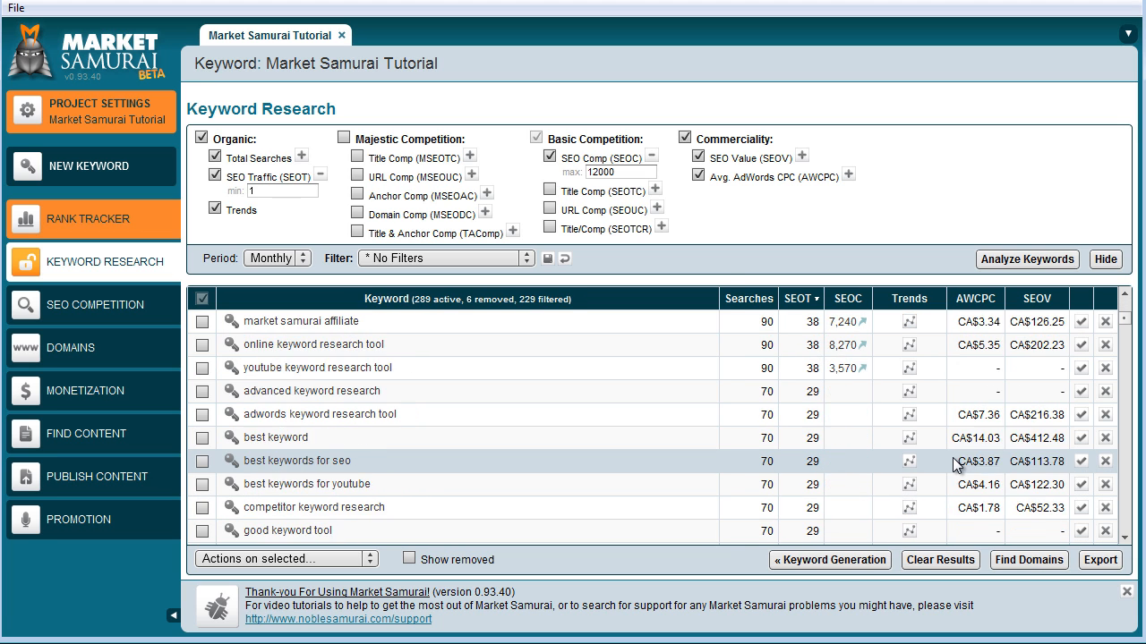
{"action": "left_click", "coordinate": [506, 304]}
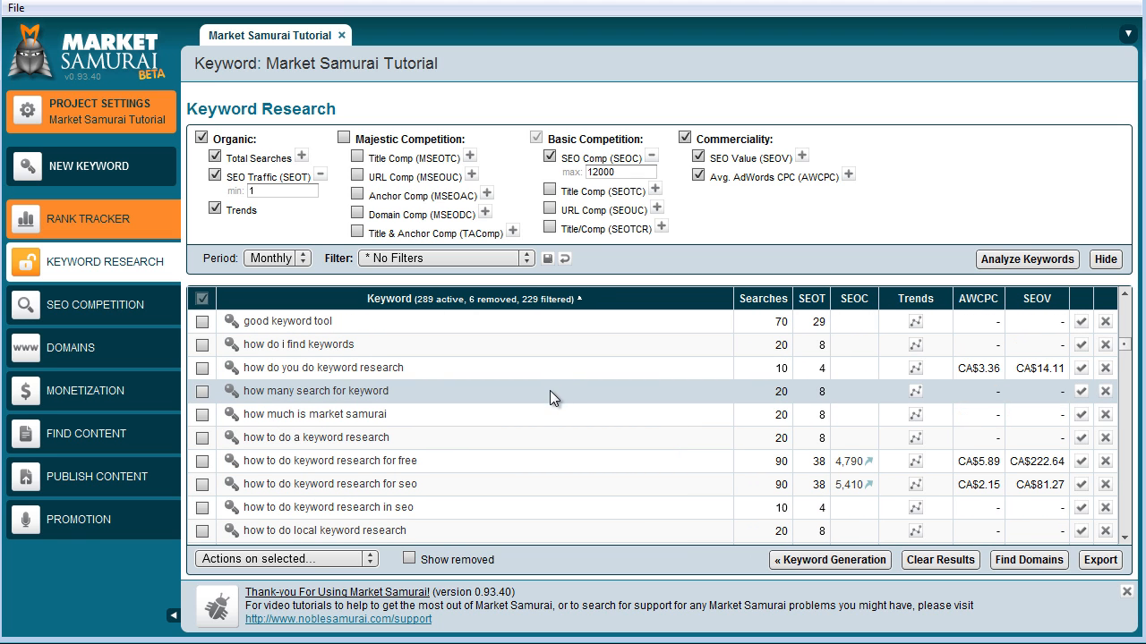
{"action": "scroll", "coordinate": [379, 476], "scroll_direction": "down", "scroll_amount": 4}
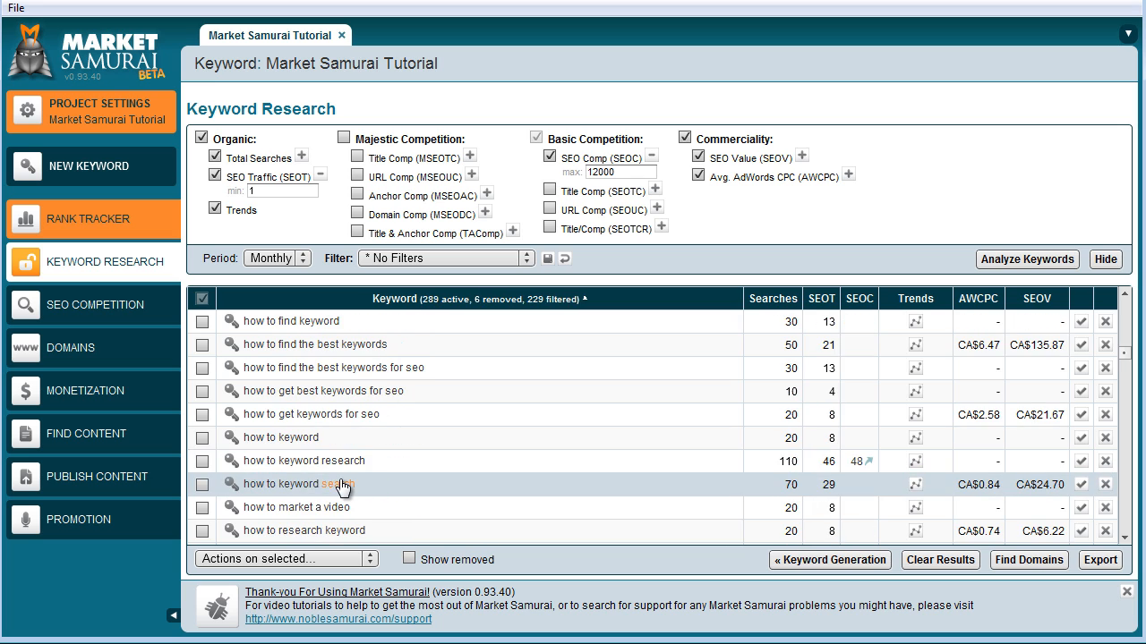
{"action": "scroll", "coordinate": [313, 483], "scroll_direction": "down", "scroll_amount": 3}
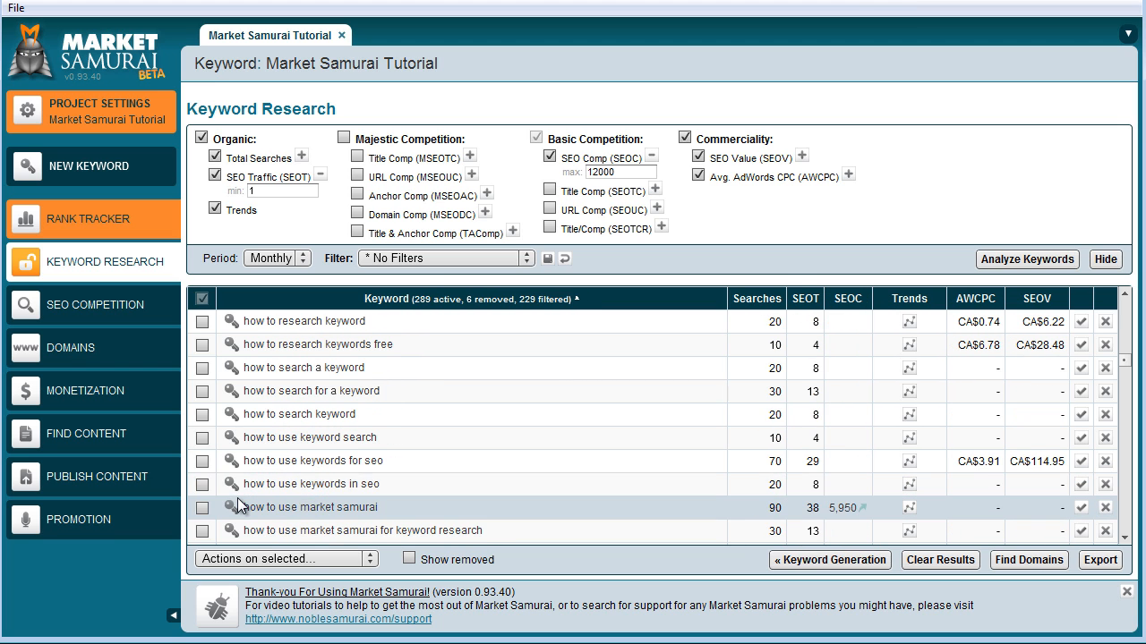
{"action": "scroll", "coordinate": [237, 507], "scroll_direction": "down", "scroll_amount": 1}
{"action": "left_click", "coordinate": [202, 438]}
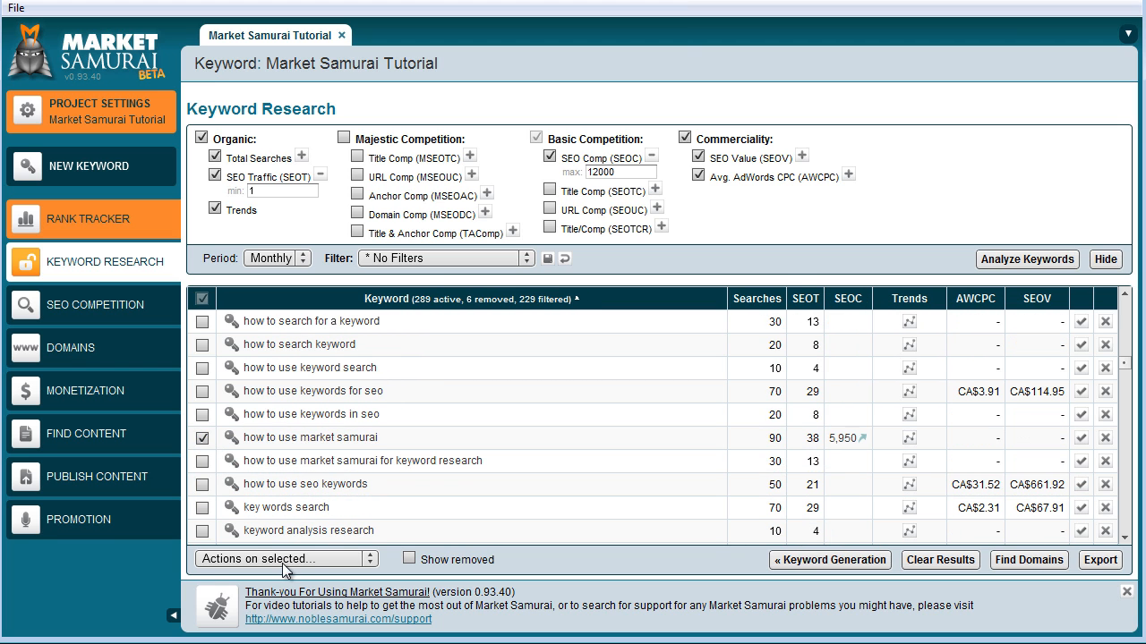
- Add the selected keywords to the existing Market Samurai Tutorial Rank Tracker campaign, view the campaign and check its next update time
{"action": "left_click", "coordinate": [284, 558]}
{"action": "left_click", "coordinate": [296, 606]}
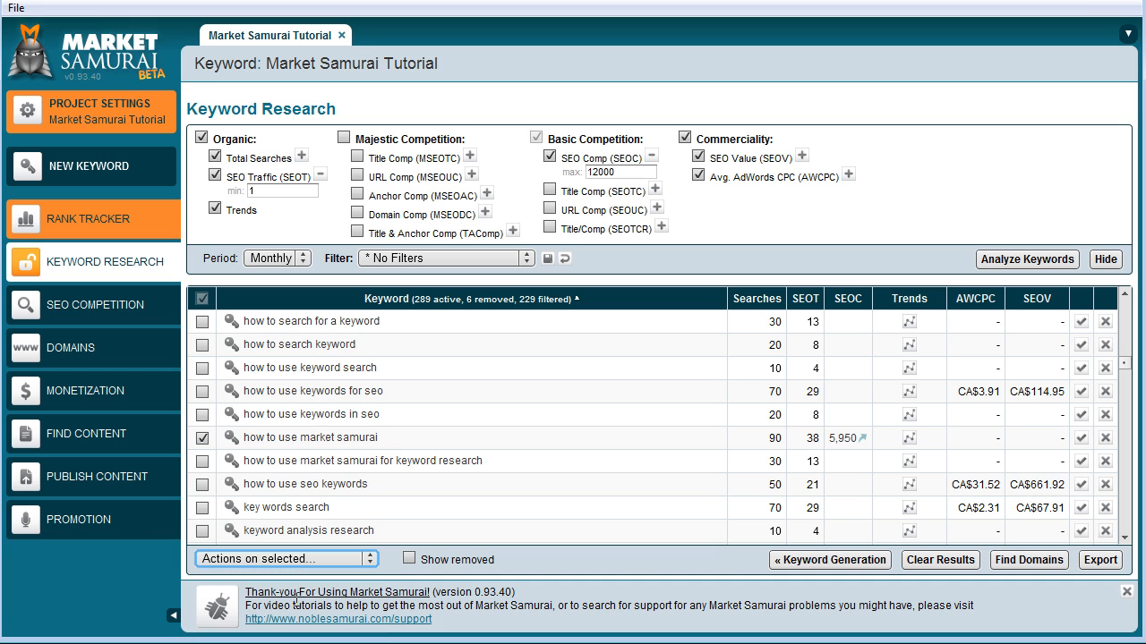
{"action": "left_click", "coordinate": [530, 359]}
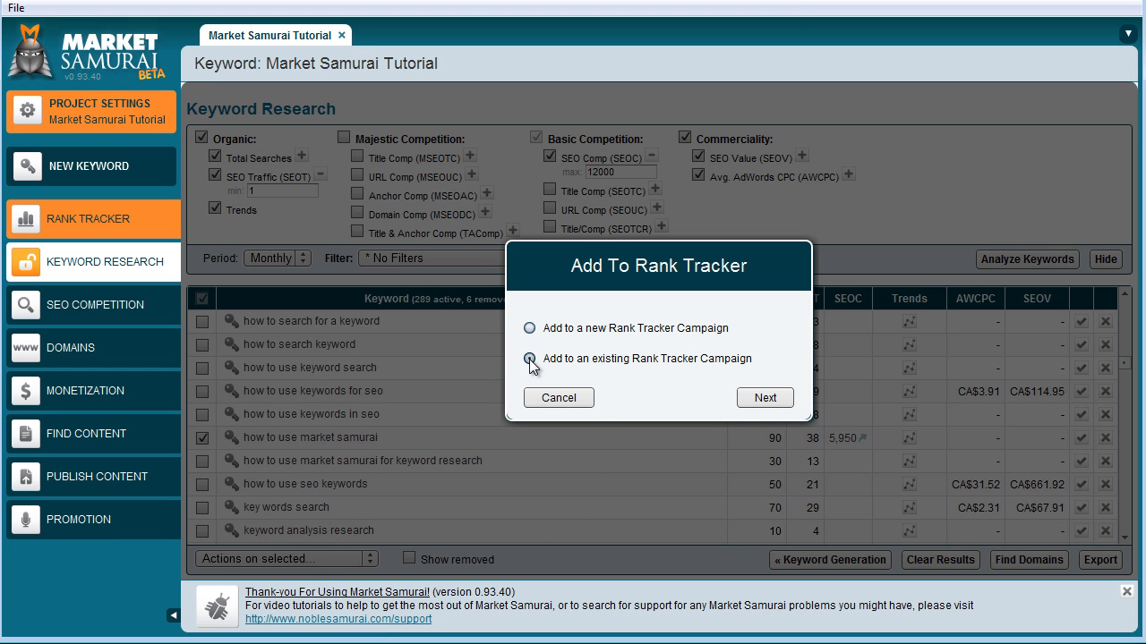
{"action": "left_click", "coordinate": [765, 400]}
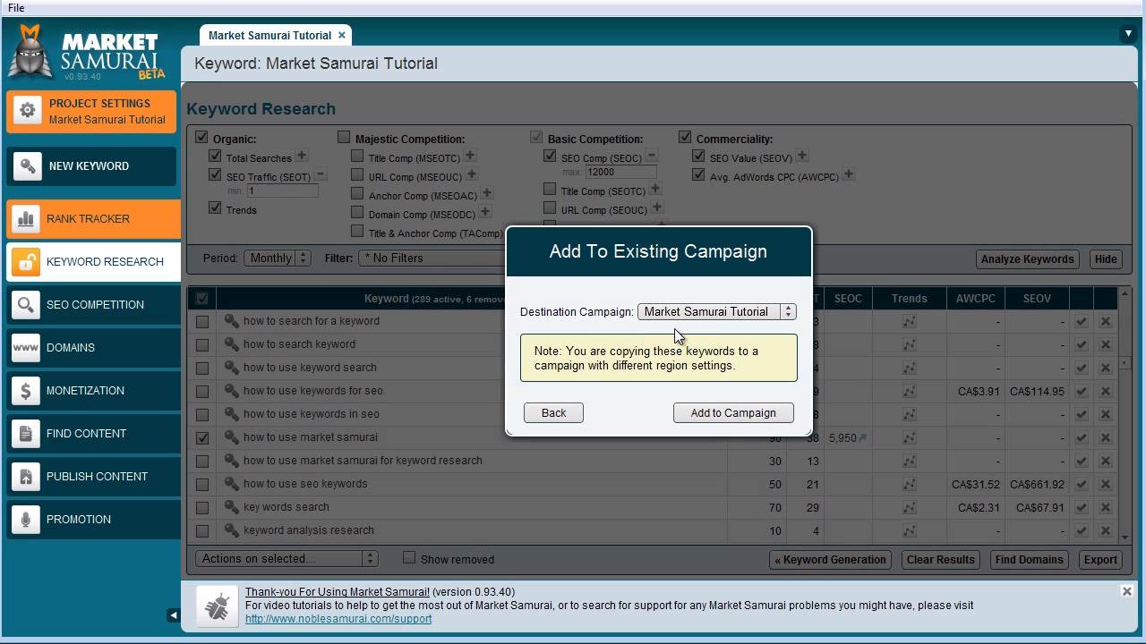
{"action": "left_click", "coordinate": [745, 413]}
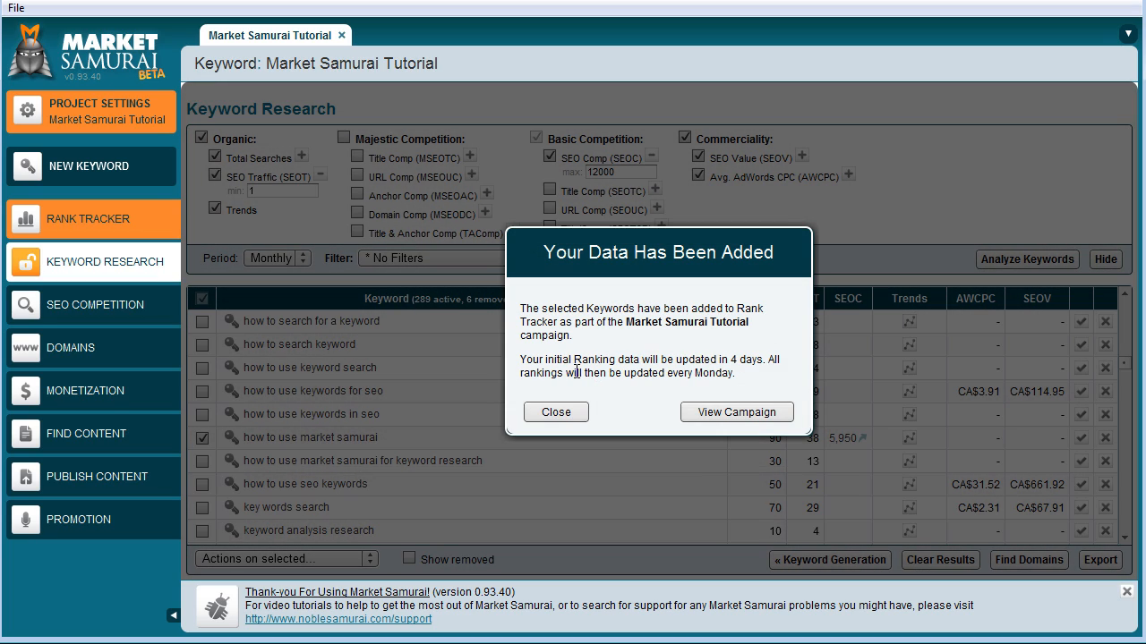
{"action": "left_click", "coordinate": [712, 410]}
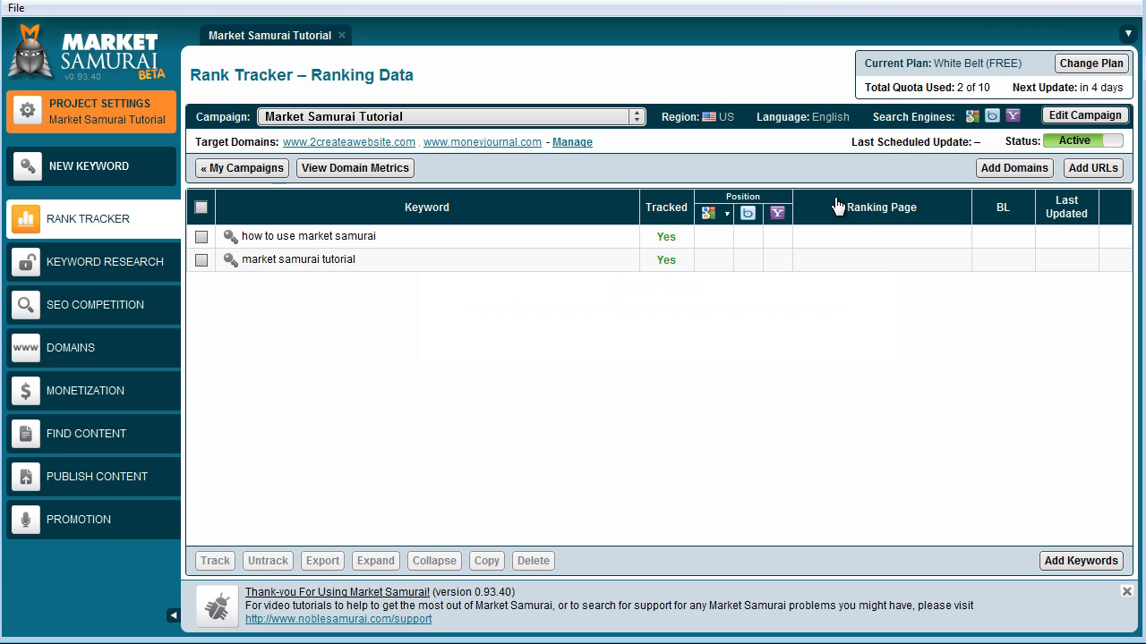
{"action": "left_click_drag", "start_coordinate": [1122, 87], "coordinate": [1012, 87]}
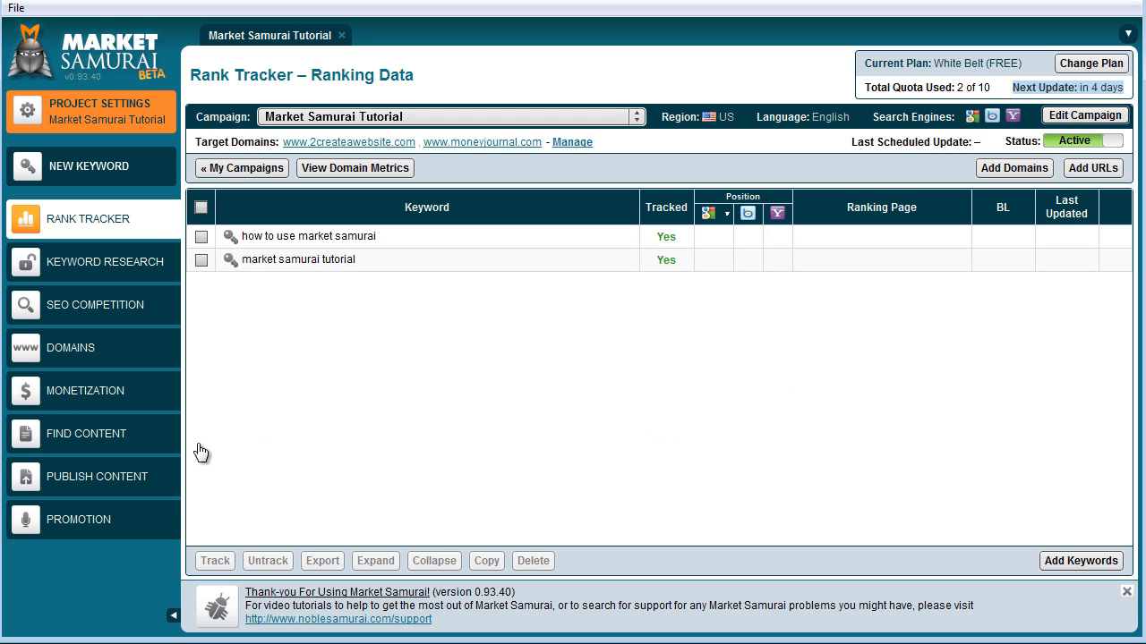
{"action": "left_click", "coordinate": [354, 429]}
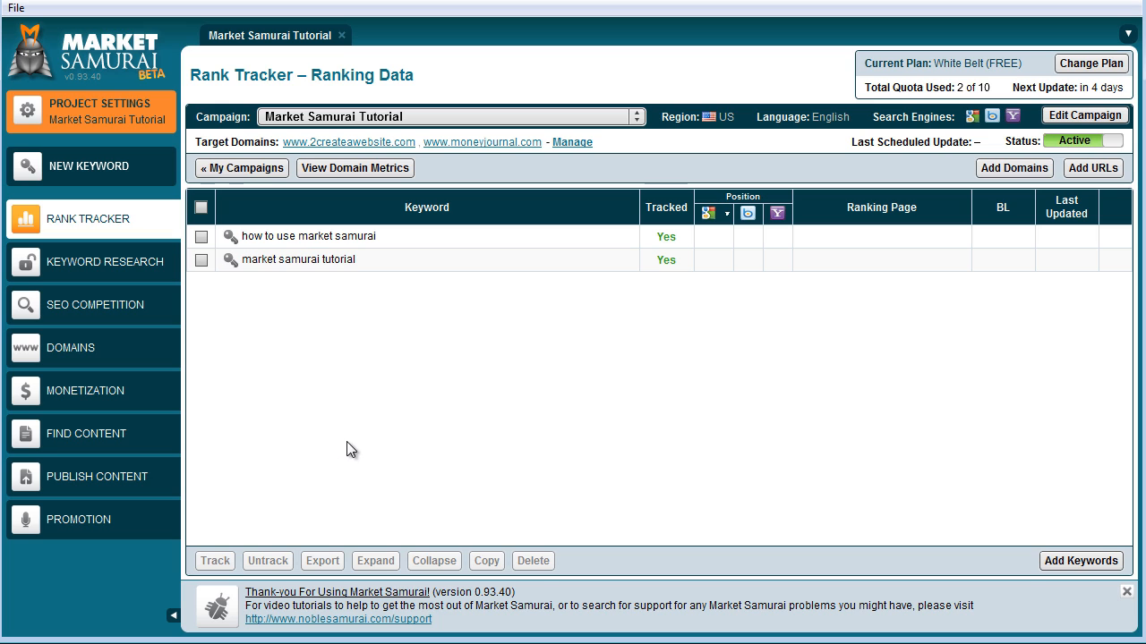